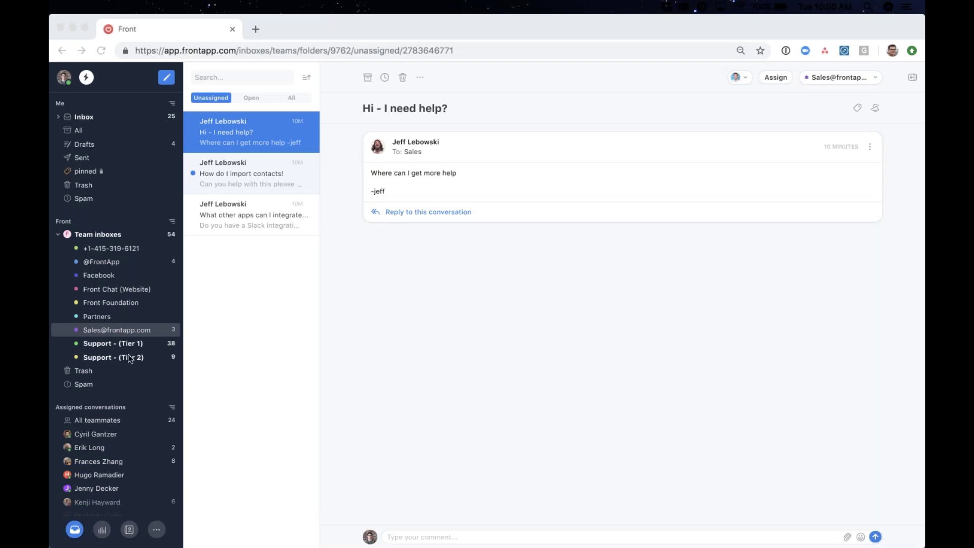
Step: Look through the personal Inbox subfolders, the team inboxes with their counters, and the conversations assigned to teammates
{"action": "left_click", "coordinate": [57, 116]}
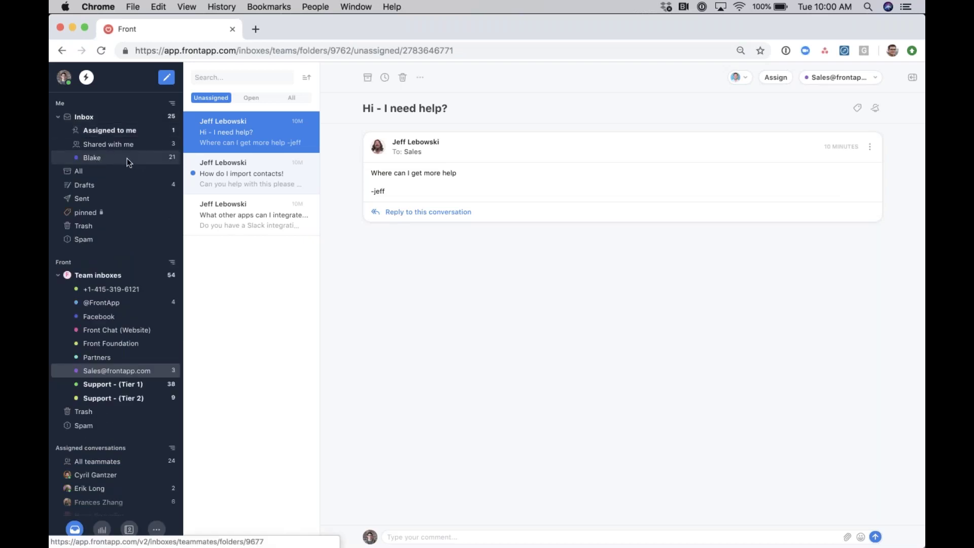
{"action": "left_click", "coordinate": [58, 118]}
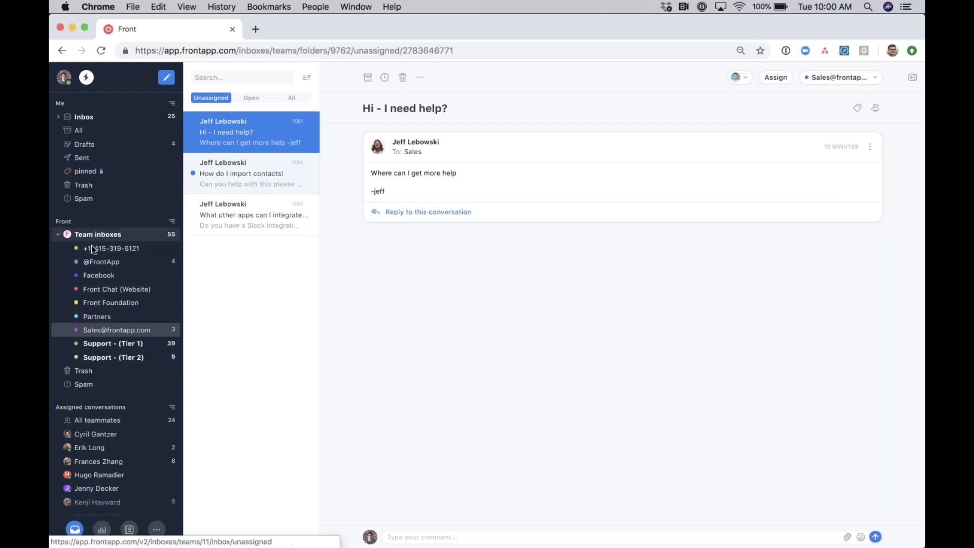
{"action": "scroll", "coordinate": [99, 286], "scroll_direction": "down", "scroll_amount": 3}
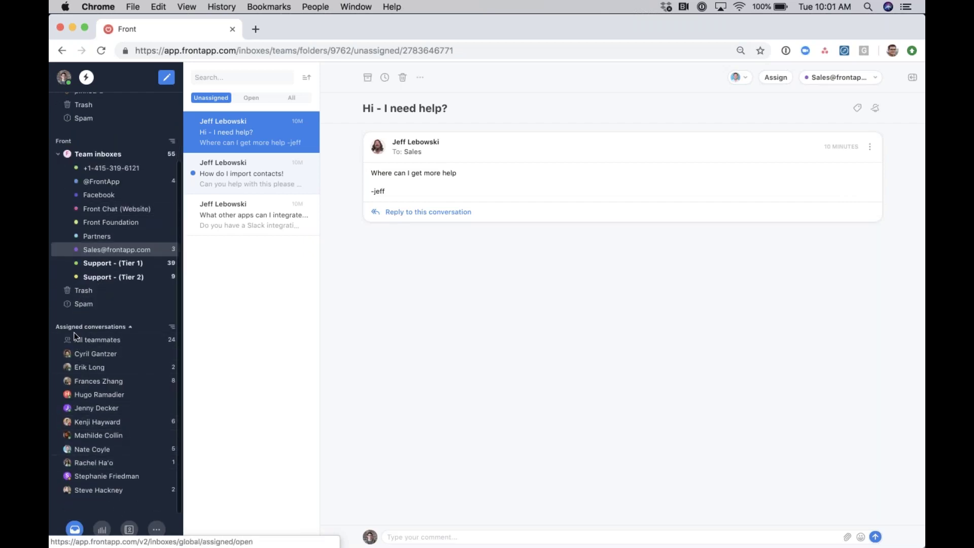
{"action": "scroll", "coordinate": [71, 402], "scroll_direction": "up", "scroll_amount": 5}
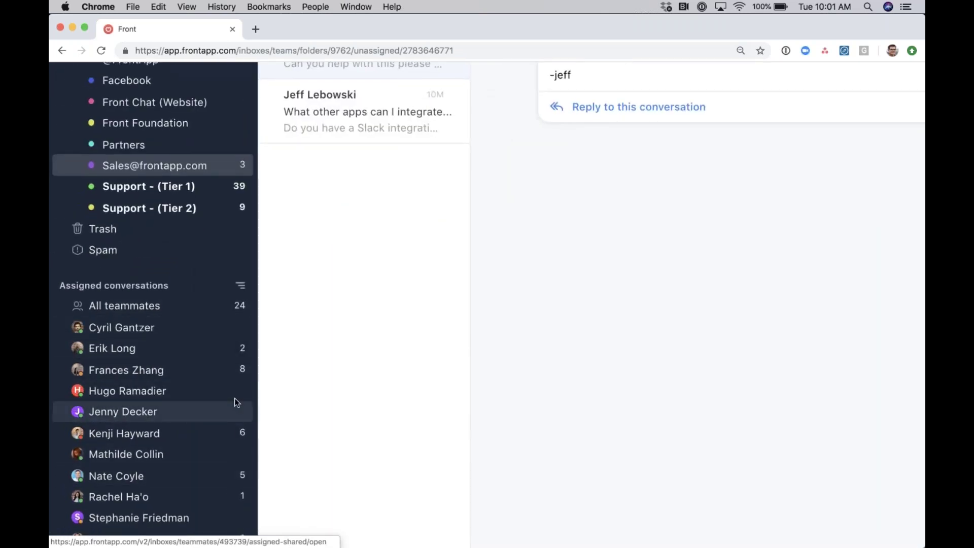
{"action": "scroll", "coordinate": [233, 397], "scroll_direction": "down", "scroll_amount": 5}
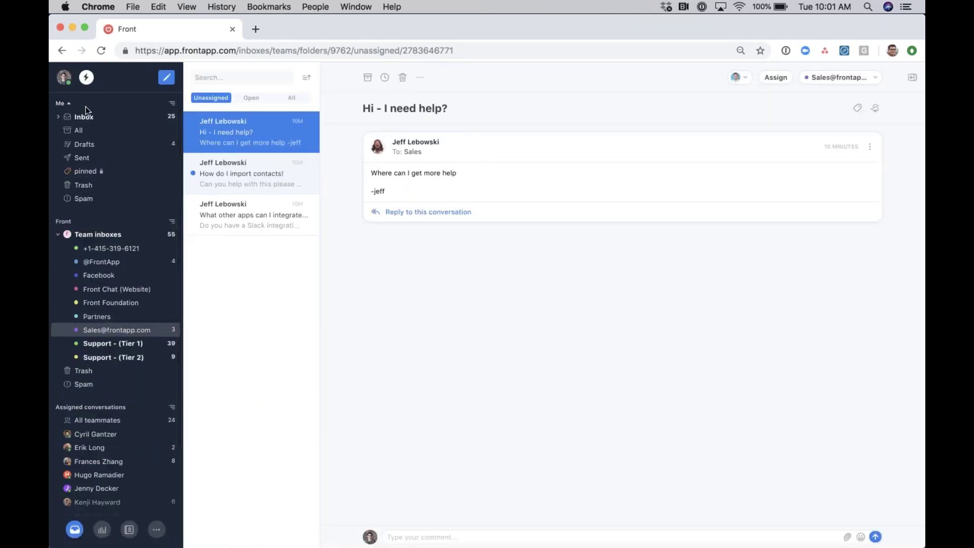
{"action": "left_click", "coordinate": [58, 117]}
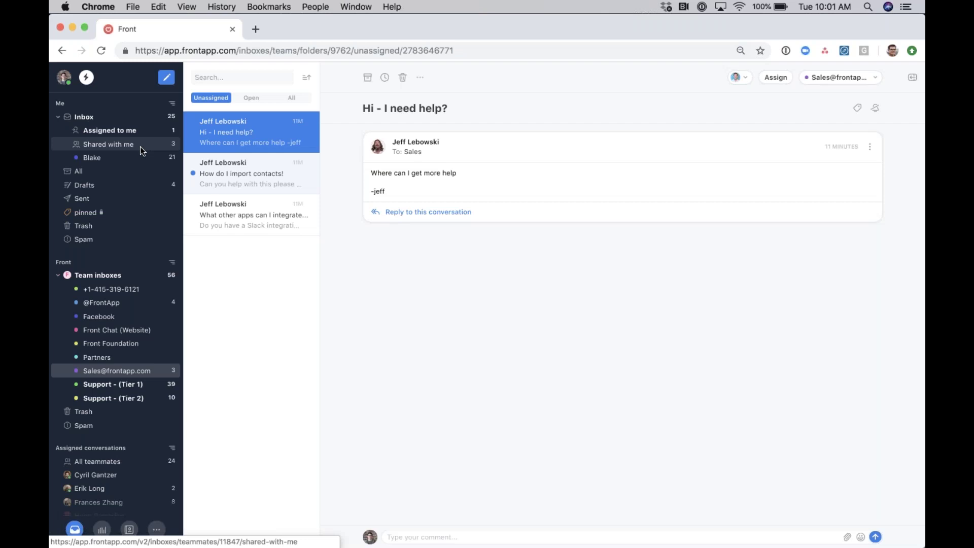
{"action": "left_click", "coordinate": [59, 118]}
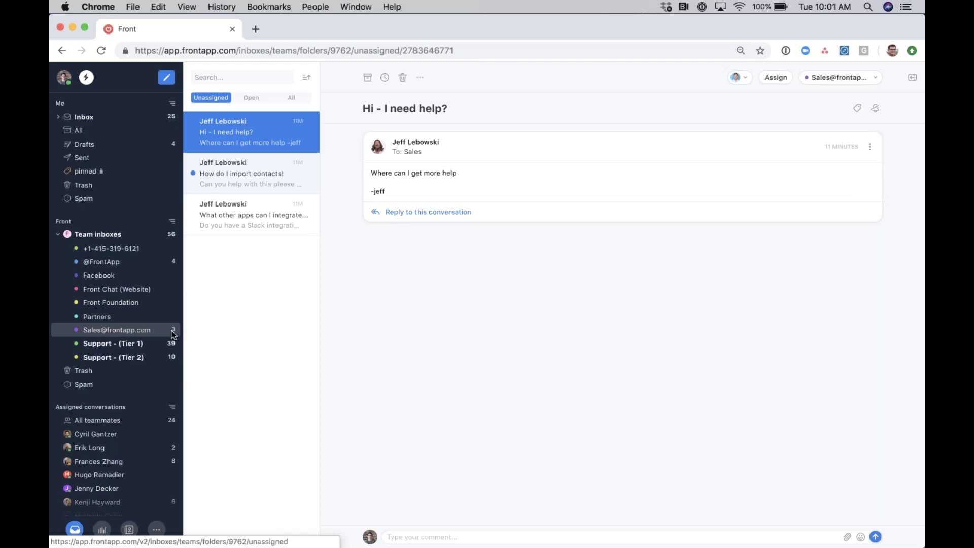
{"action": "scroll", "coordinate": [171, 334], "scroll_direction": "up", "scroll_amount": 5}
{"action": "scroll", "coordinate": [172, 334], "scroll_direction": "left", "scroll_amount": 2}
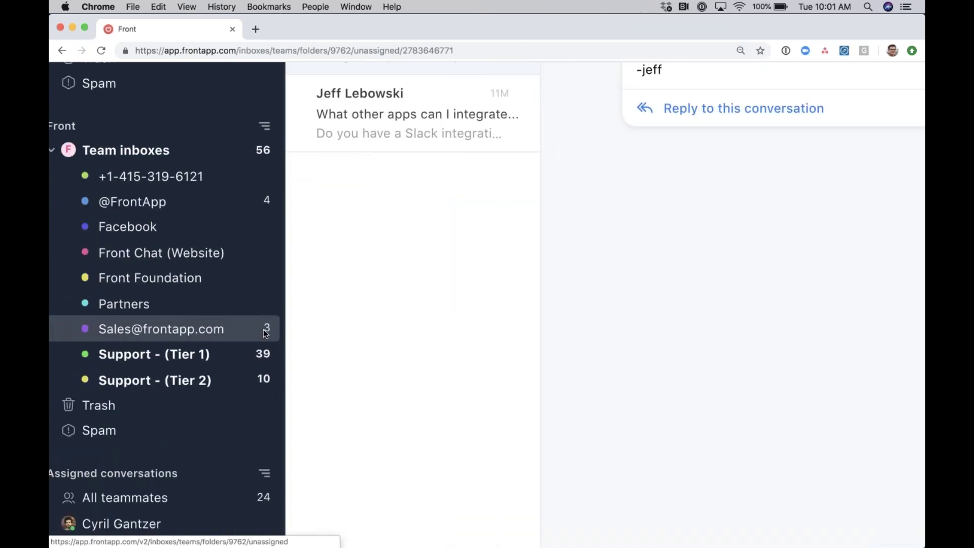
{"action": "scroll", "coordinate": [265, 334], "scroll_direction": "down", "scroll_amount": 5}
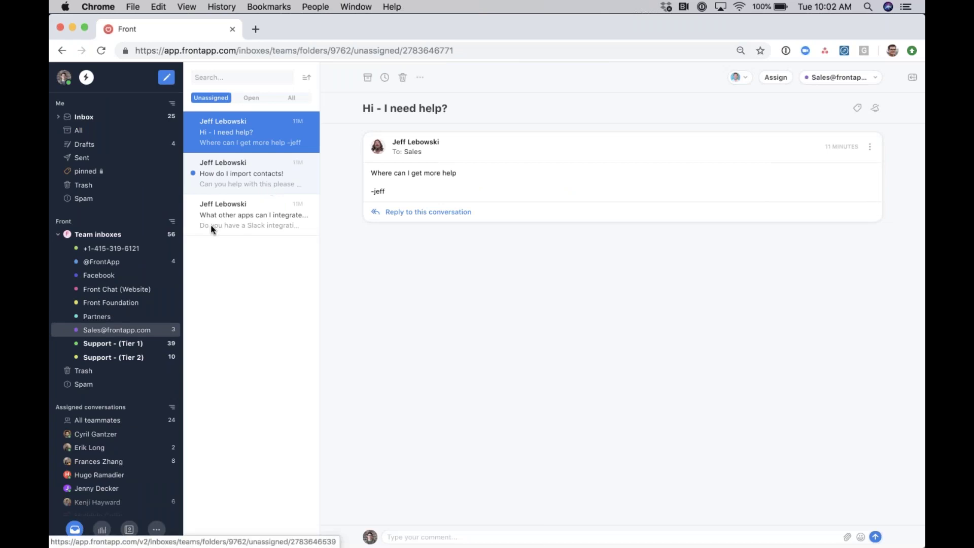
Step: Examine which team inboxes are pinned in the Front workspace's inbox options
{"action": "left_click", "coordinate": [172, 222]}
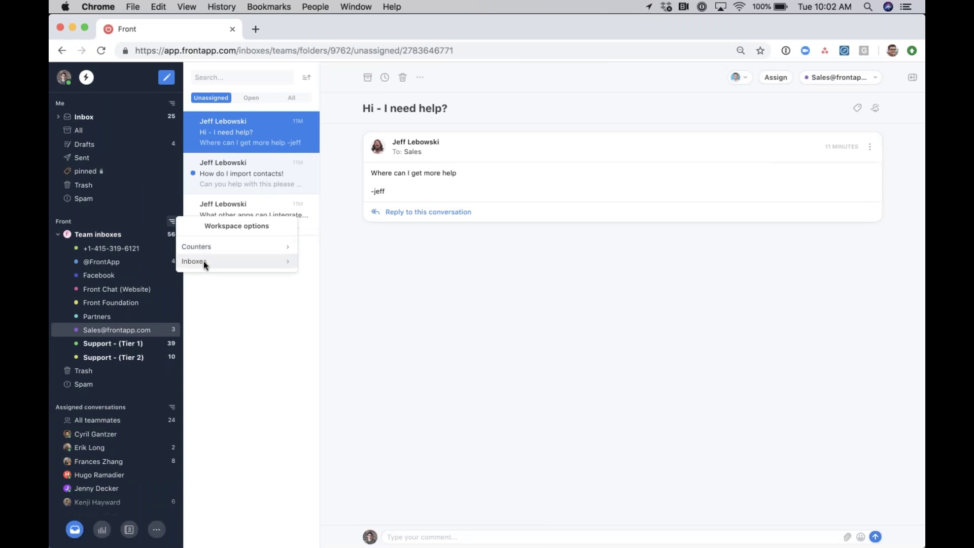
{"action": "left_click", "coordinate": [203, 261]}
{"action": "scroll", "coordinate": [290, 315], "scroll_direction": "down", "scroll_amount": 3}
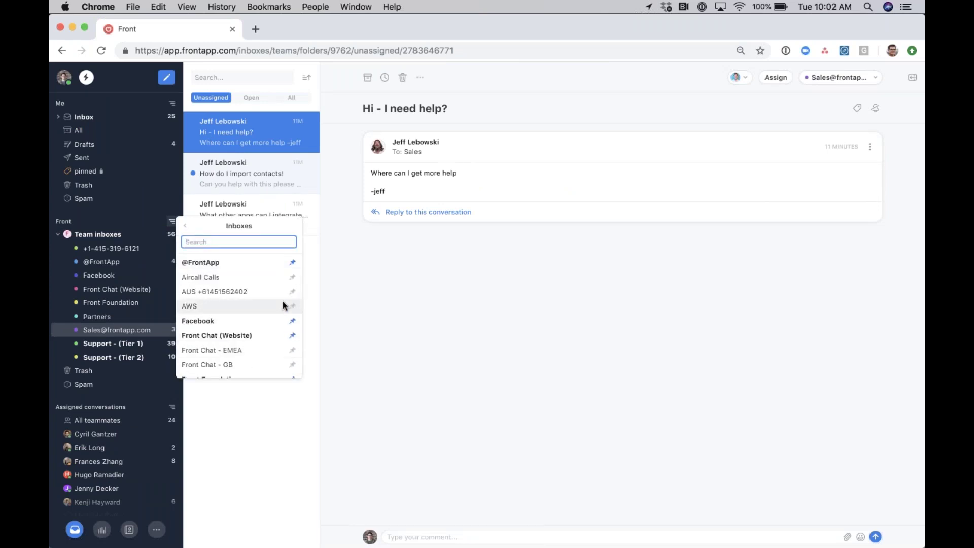
{"action": "scroll", "coordinate": [282, 302], "scroll_direction": "up", "scroll_amount": 3}
{"action": "left_click", "coordinate": [379, 291]}
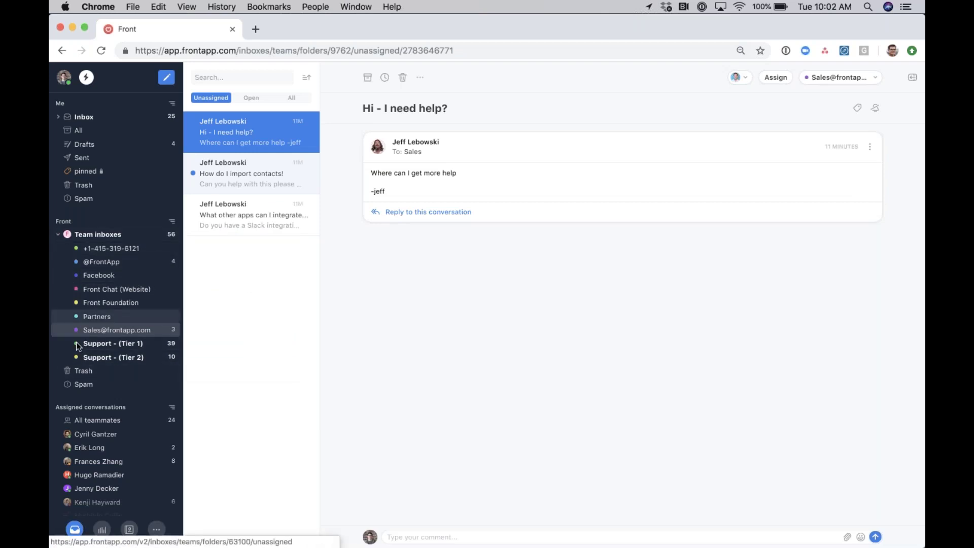
{"action": "left_click", "coordinate": [172, 220]}
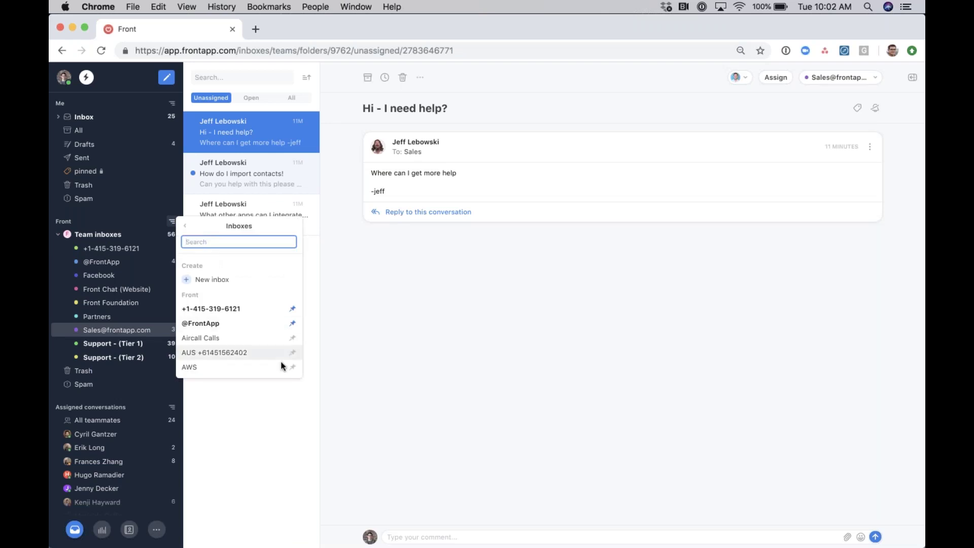
{"action": "left_click", "coordinate": [369, 342]}
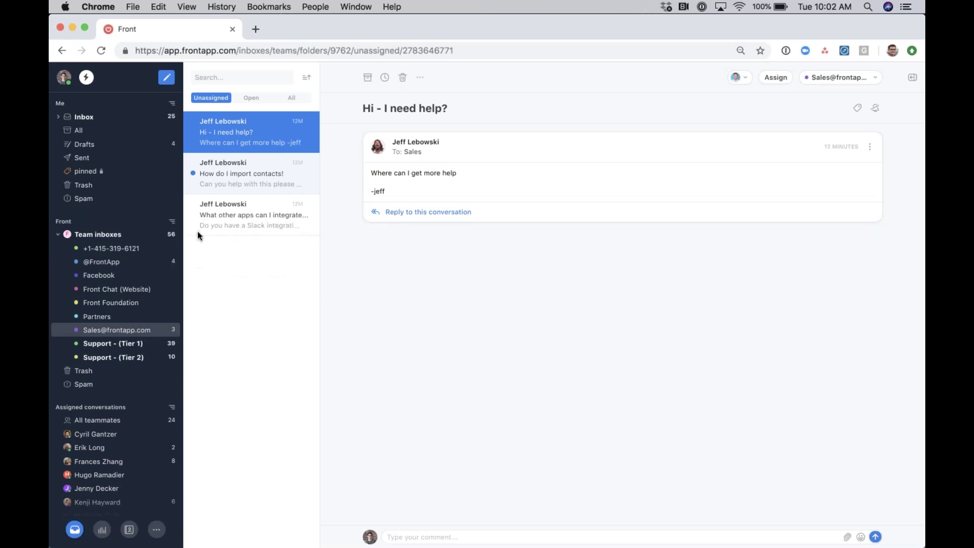
Step: Set the Front workspace counters to count open conversations
{"action": "left_click", "coordinate": [172, 221]}
{"action": "left_click", "coordinate": [194, 248]}
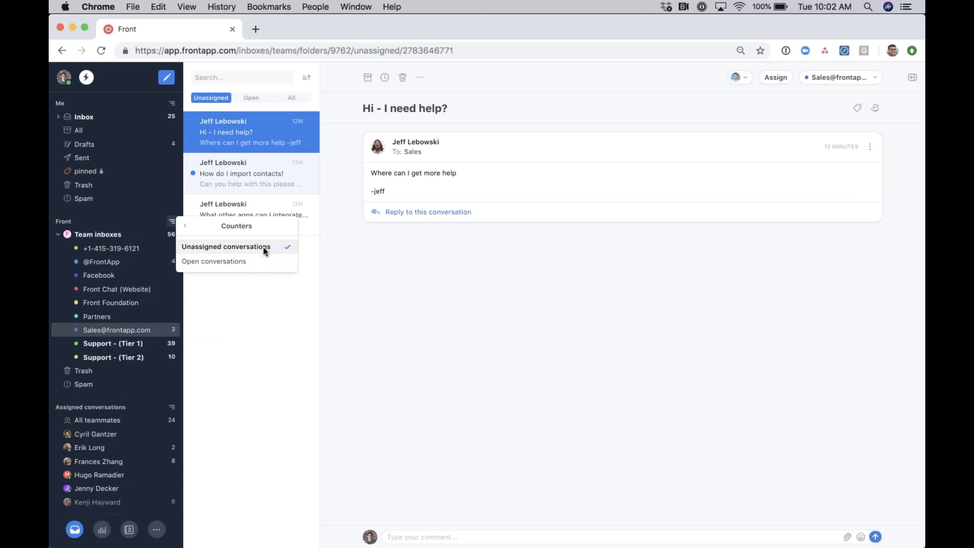
{"action": "left_click", "coordinate": [261, 260]}
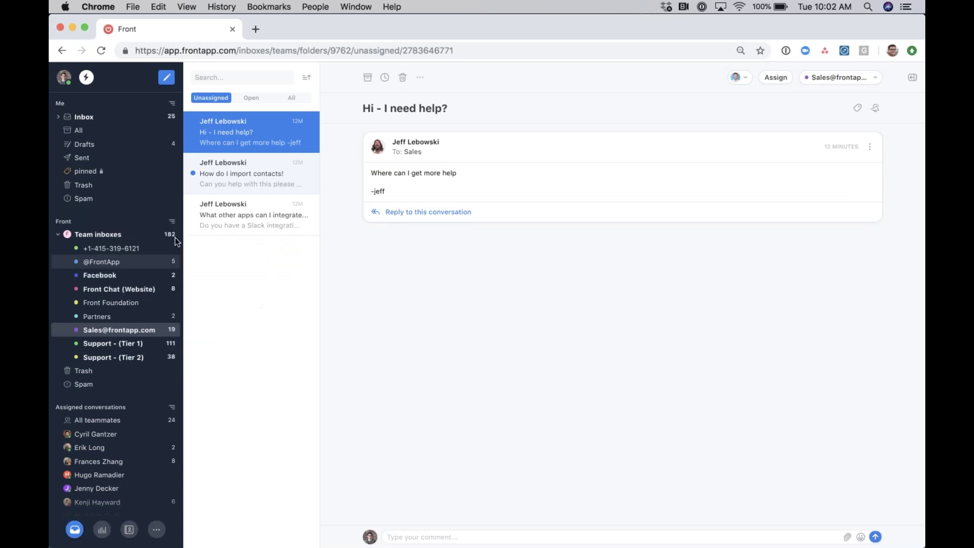
Step: Switch the Front workspace counters back to unassigned conversations
{"action": "left_click", "coordinate": [172, 221]}
{"action": "left_click", "coordinate": [221, 245]}
{"action": "left_click", "coordinate": [263, 250]}
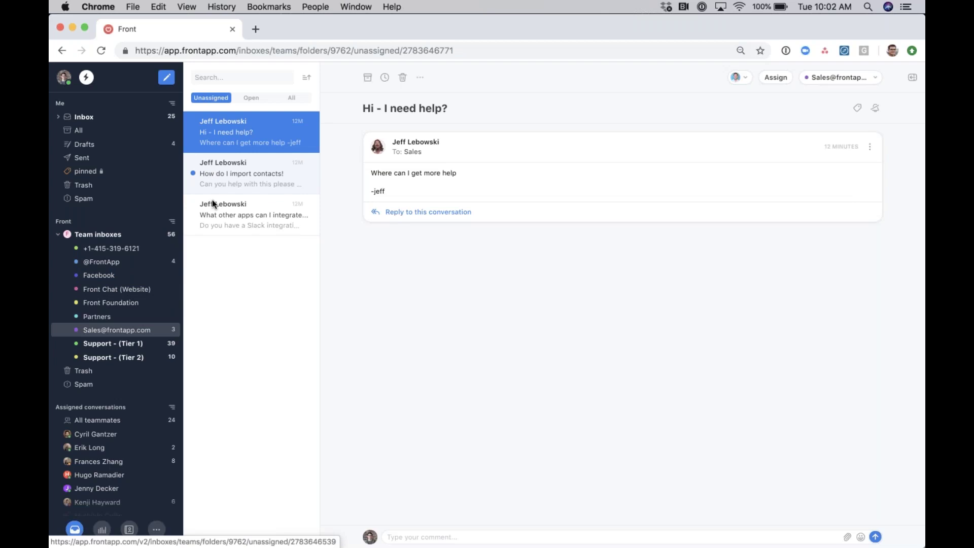
Step: View the Sales inbox's open conversations and all its conversations, and return to the unassigned ones
{"action": "left_click", "coordinate": [243, 97]}
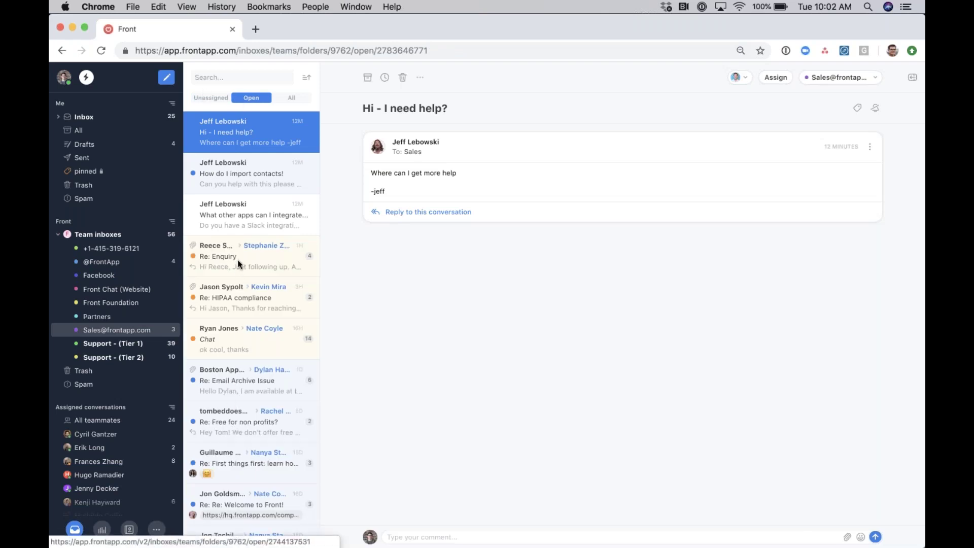
{"action": "left_click", "coordinate": [292, 96]}
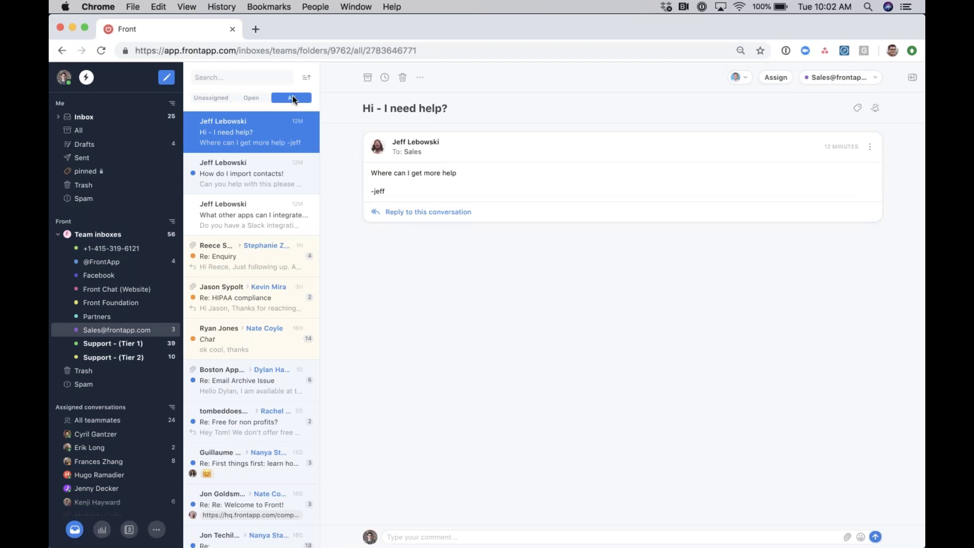
{"action": "left_click", "coordinate": [208, 98]}
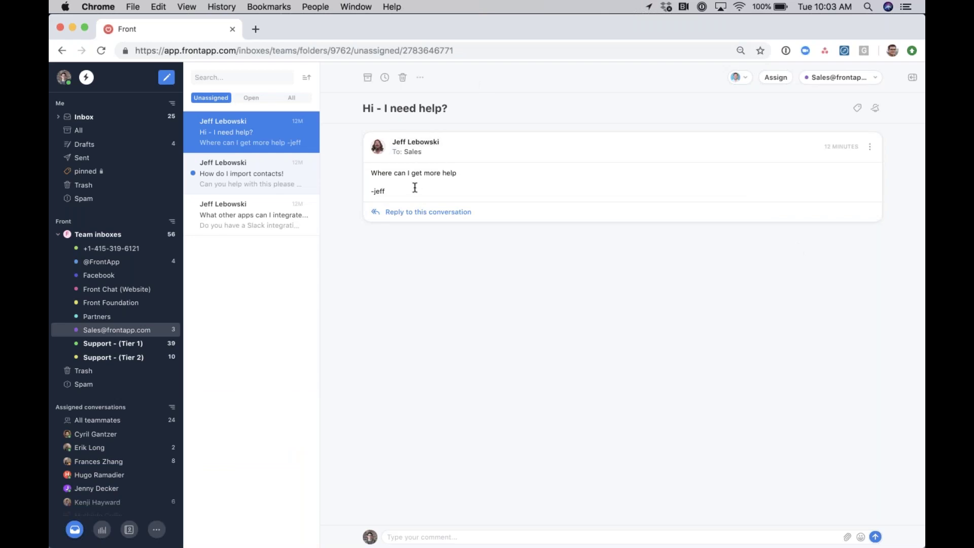
Step: Snooze the "Hi - I need help?" conversation for 30 minutes
{"action": "left_click", "coordinate": [381, 78]}
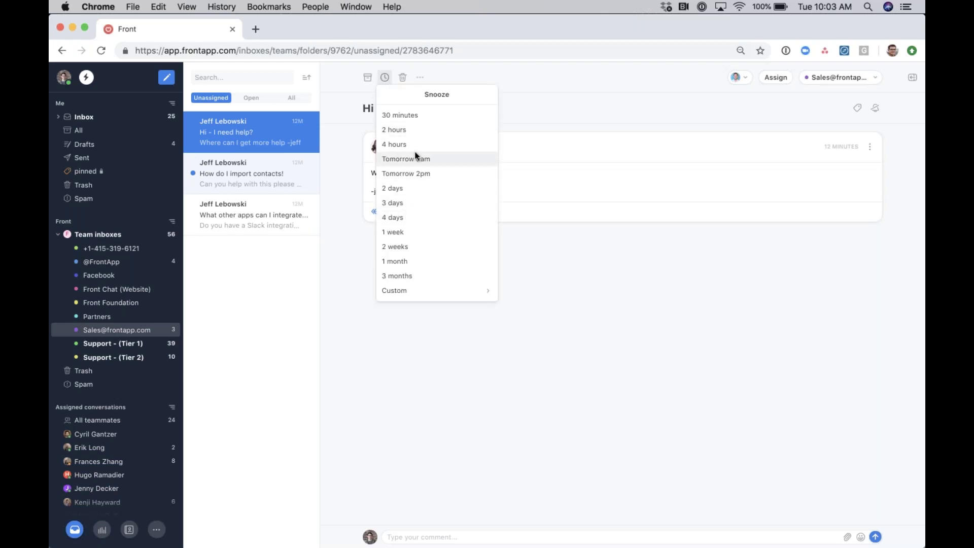
{"action": "left_click", "coordinate": [578, 121]}
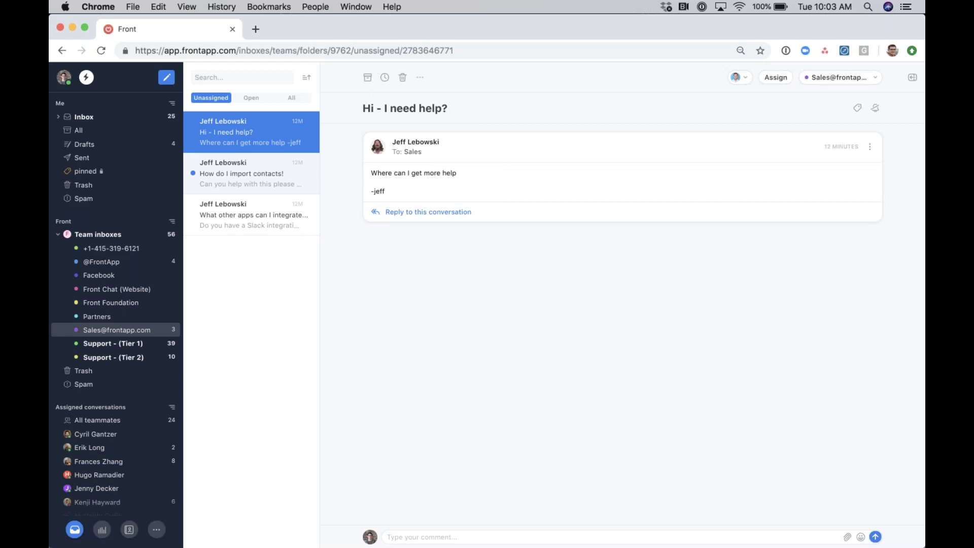
{"action": "left_click", "coordinate": [388, 82]}
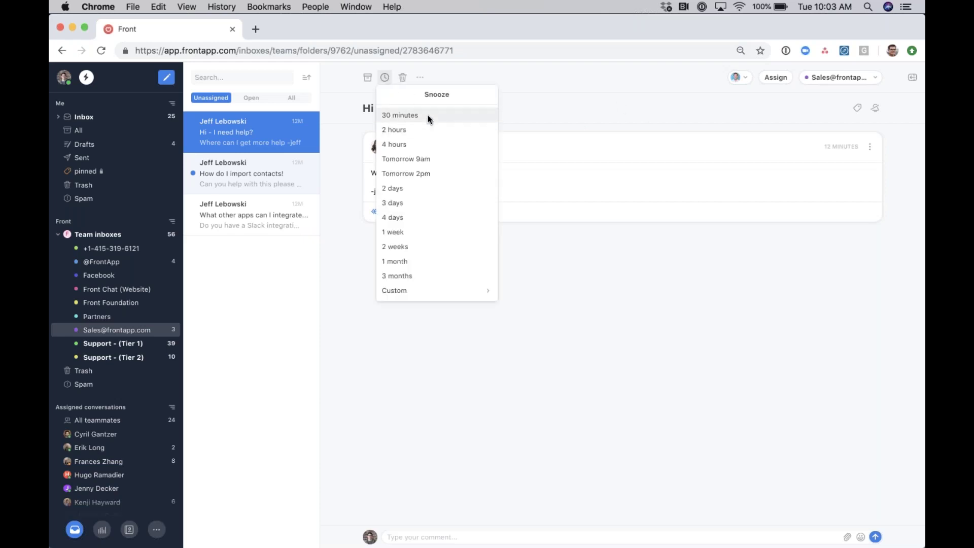
{"action": "left_click", "coordinate": [428, 116]}
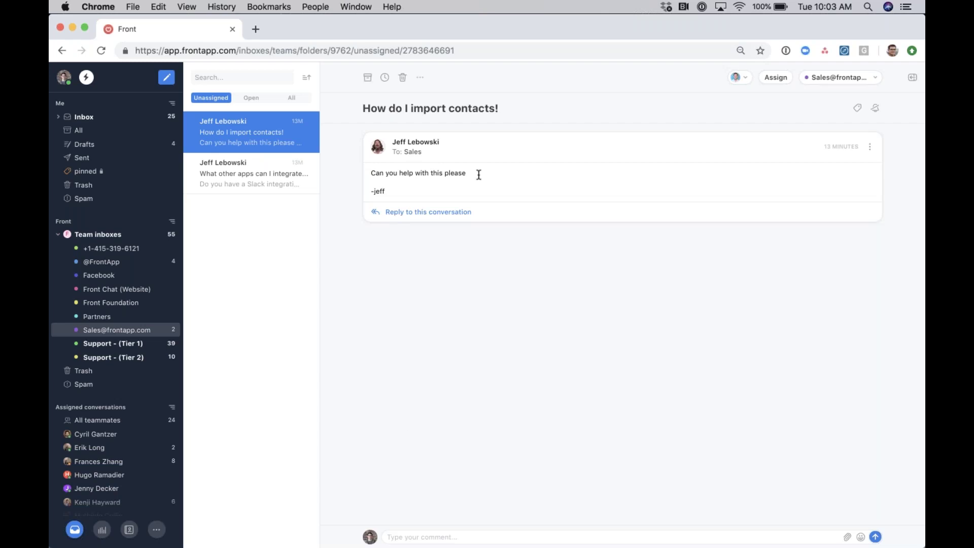
Step: Begin an internal comment on the "How do I import contacts!" conversation by mentioning four teammates
{"action": "left_click", "coordinate": [440, 538]}
{"action": "type", "text": "@"}
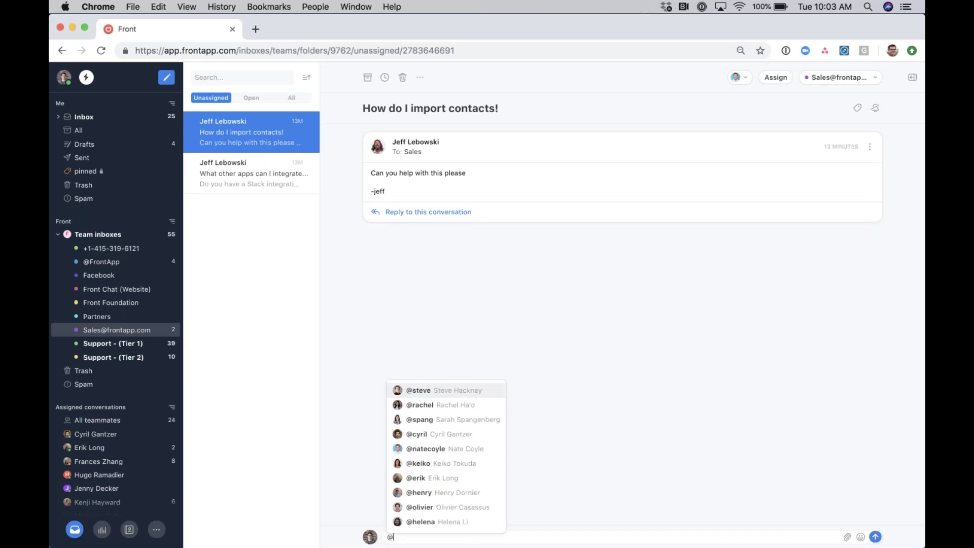
{"action": "left_click", "coordinate": [438, 507]}
{"action": "type", "text": "@"}
{"action": "type", "text": "vier @vis"}
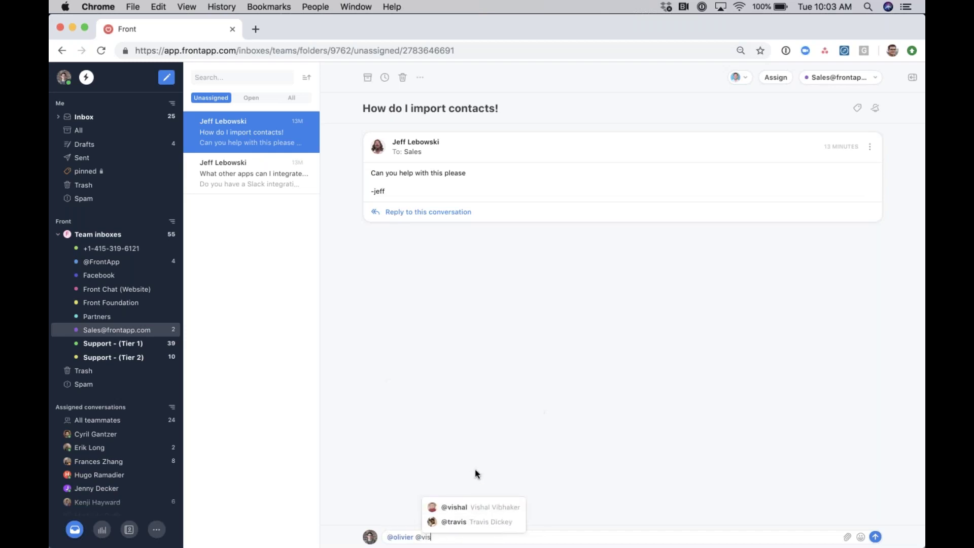
{"action": "left_click", "coordinate": [459, 506]}
{"action": "type", "text": "@rac"}
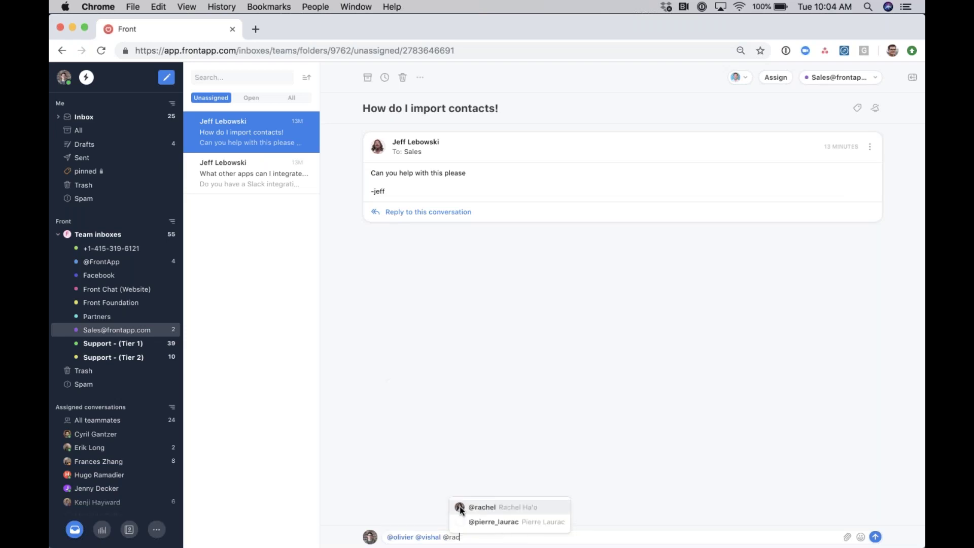
{"action": "left_click", "coordinate": [488, 507]}
{"action": "type", "text": "@wh"}
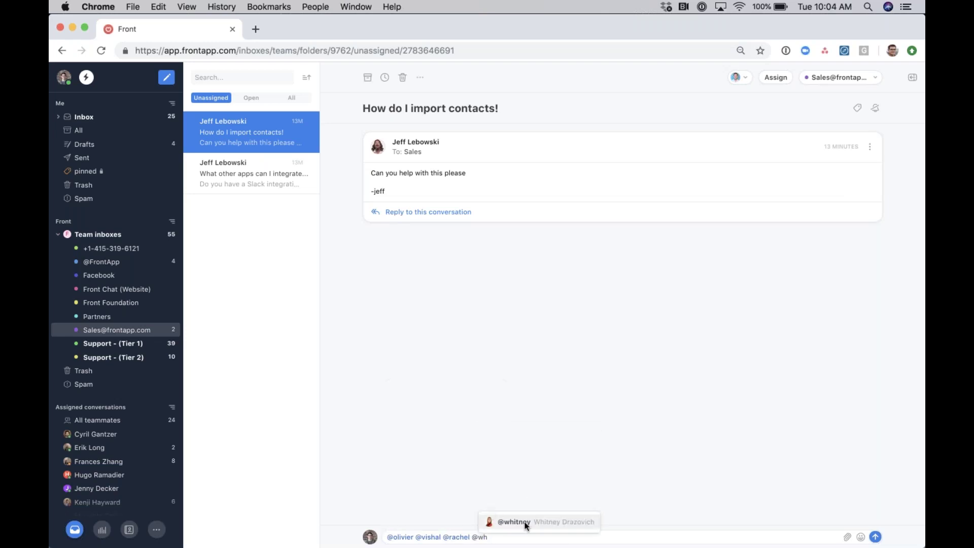
{"action": "left_click", "coordinate": [526, 525]}
Step: Add "hey team! can someone comment for a webinar? :)" after the mentions and post the comment
{"action": "type", "text": "he"}
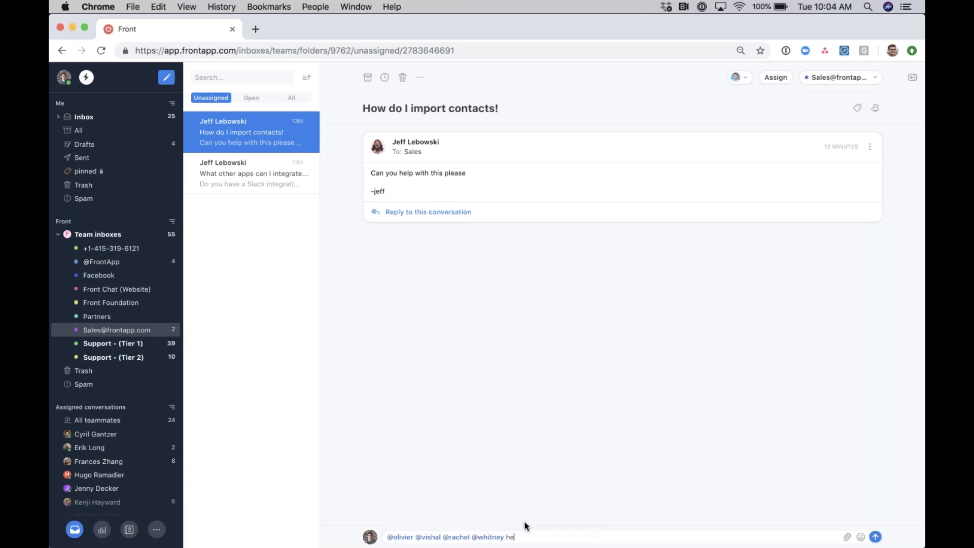
{"action": "type", "text": "y team! can someone comment for a webinar? :)"}
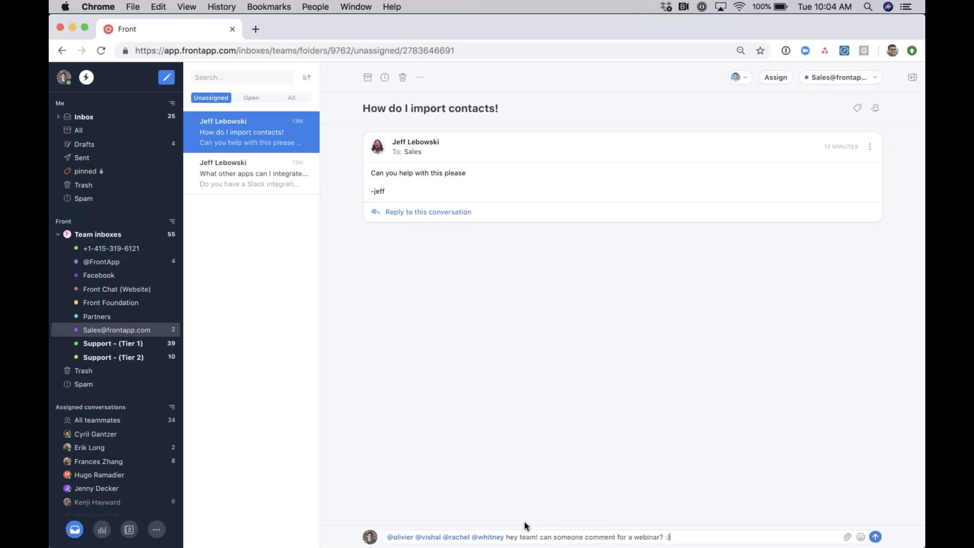
{"action": "key", "text": "Return"}
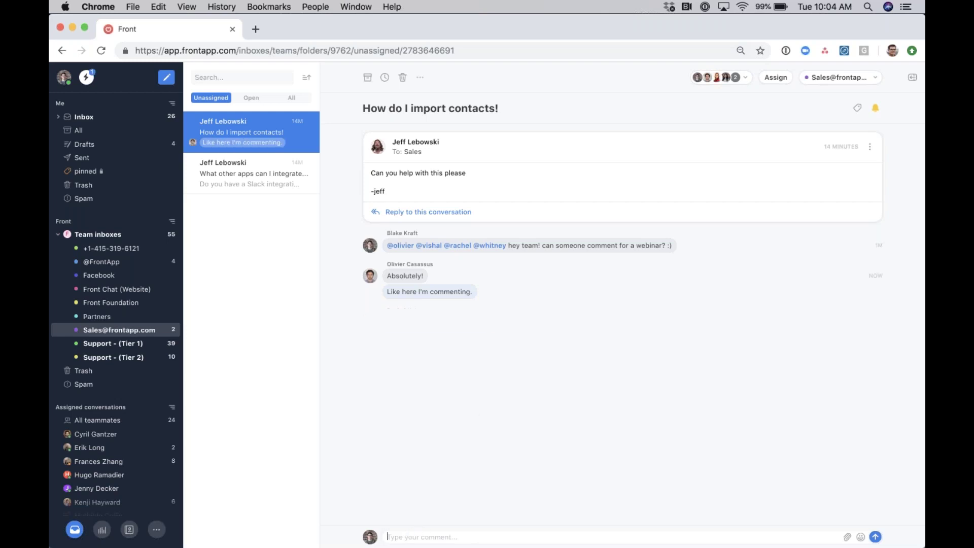
Step: Post a comment mentioning the teammate who replied last, with the text "I will assign to you :)"
{"action": "scroll", "coordinate": [148, 422], "scroll_direction": "down", "scroll_amount": 3}
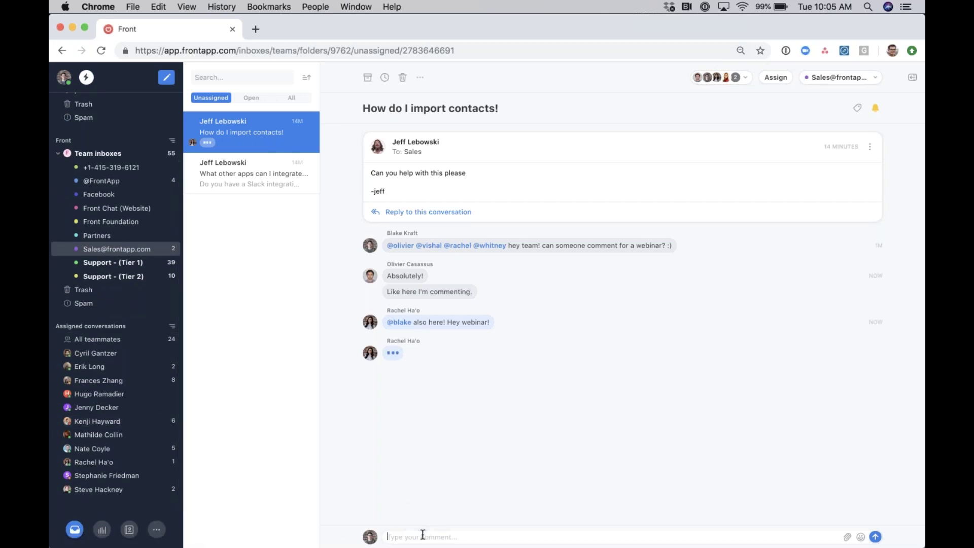
{"action": "type", "text": "@ra"}
{"action": "left_click", "coordinate": [450, 390]}
{"action": "type", "text": "I will assign to youy"}
{"action": "key", "text": "BackSpace"}
{"action": "key", "text": "BackSpace"}
{"action": "key", "text": "BackSpace"}
{"action": "type", "text": "u :)"}
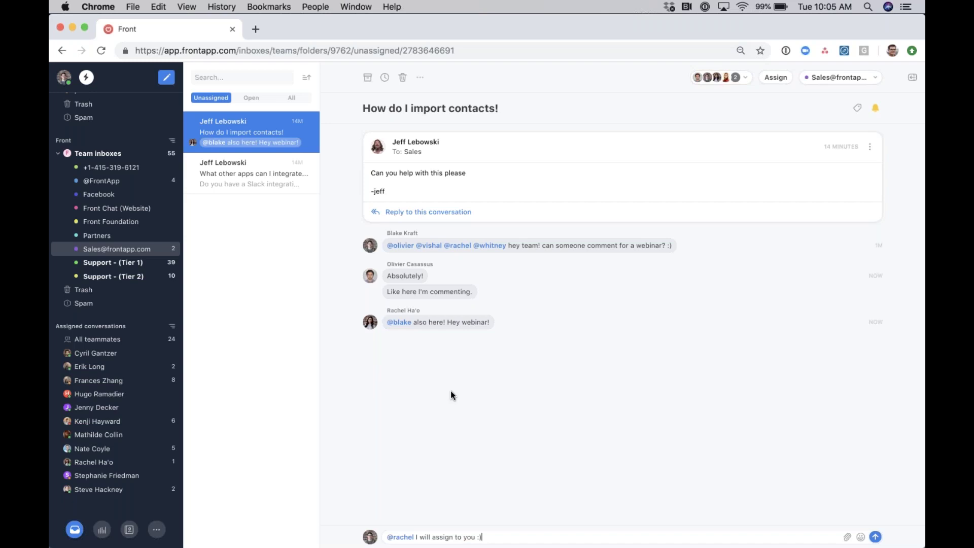
{"action": "key", "text": "Return"}
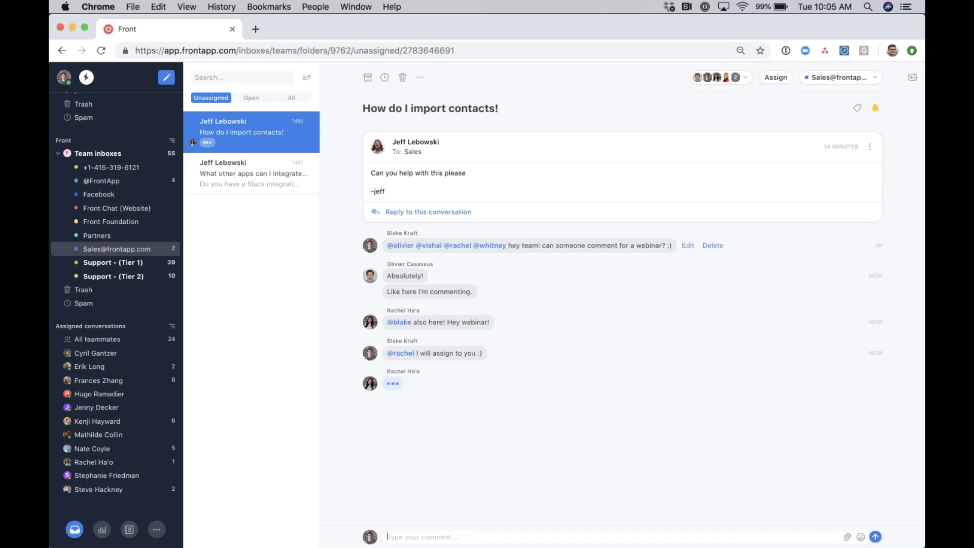
{"action": "left_click", "coordinate": [775, 78]}
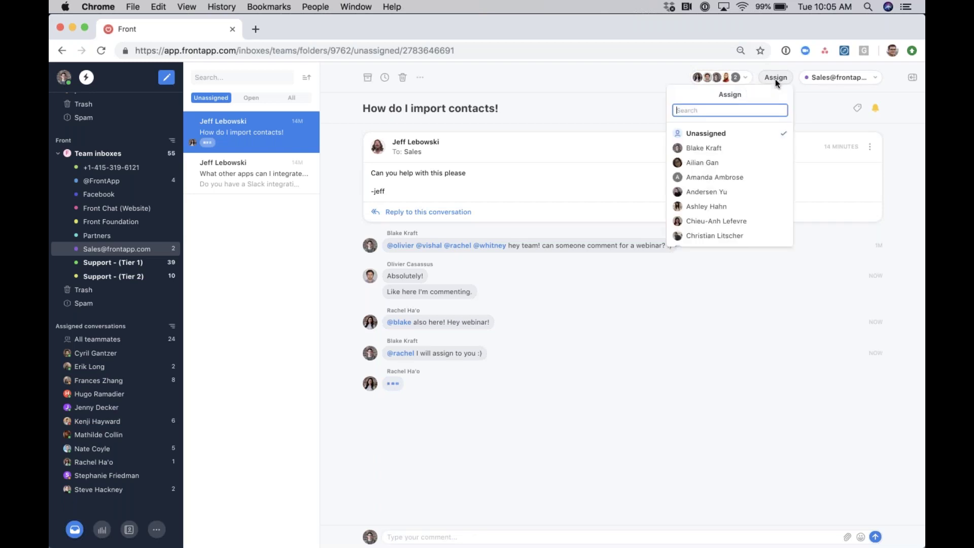
{"action": "type", "text": "rac"}
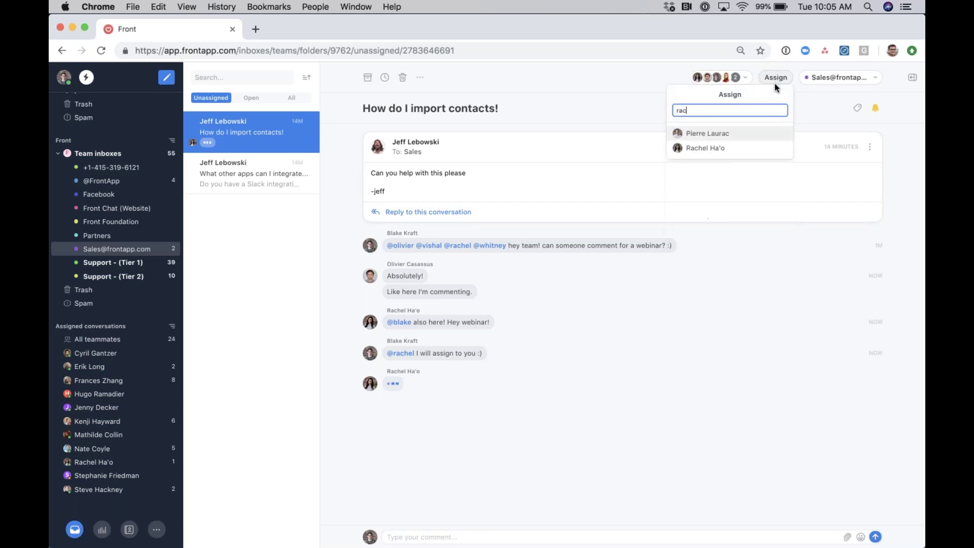
{"action": "left_click", "coordinate": [589, 92]}
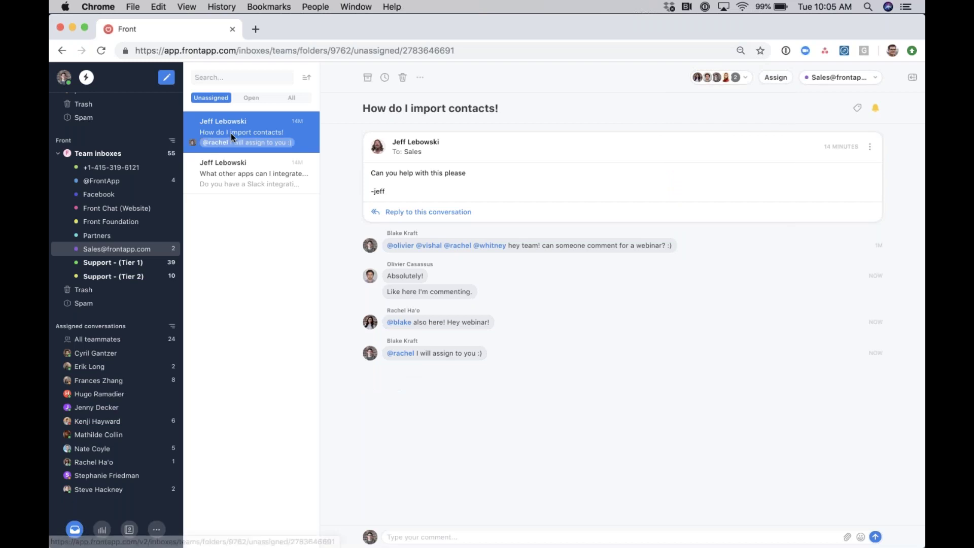
Step: Assign the "How do I import contacts!" conversation to the teammate mentioned in the last comment and view that teammate's assigned conversations
{"action": "left_click_drag", "start_coordinate": [230, 133], "coordinate": [96, 460]}
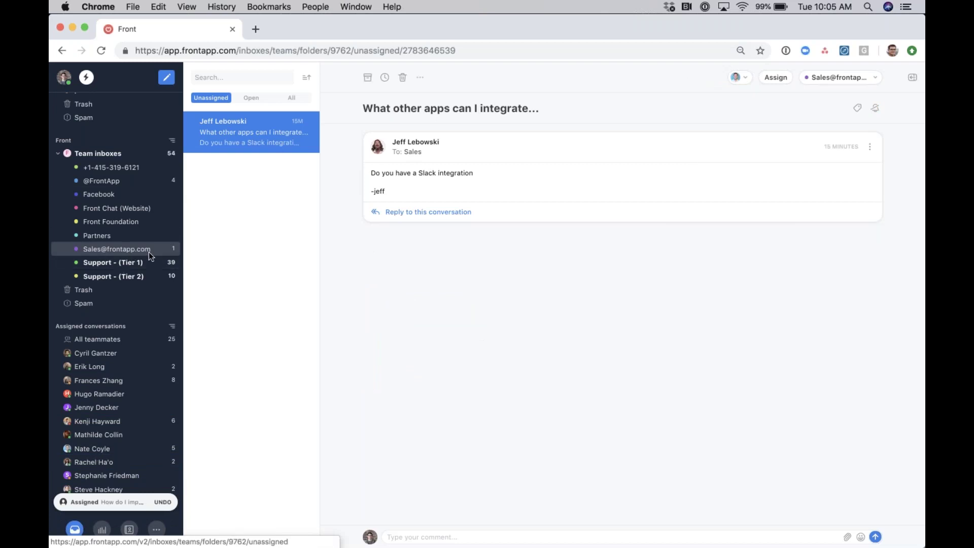
{"action": "left_click", "coordinate": [140, 462]}
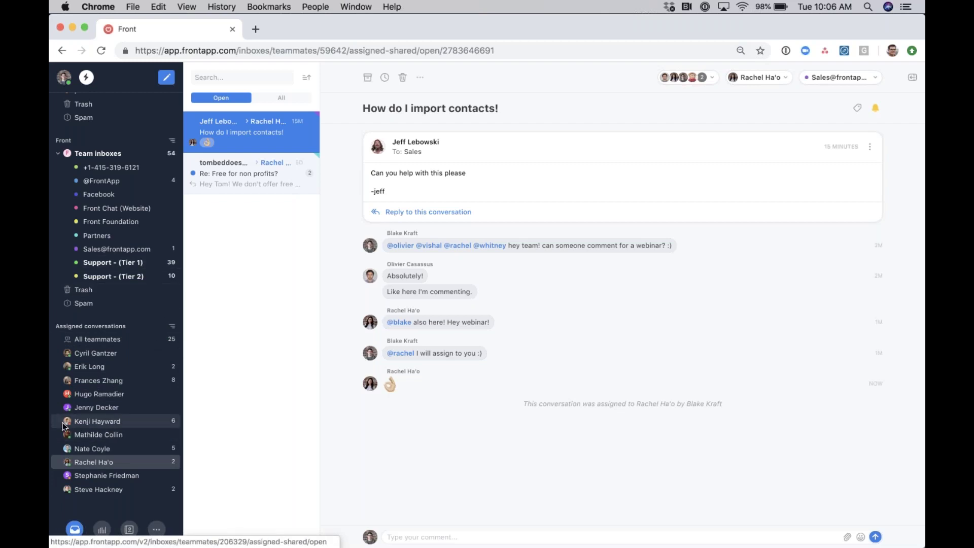
{"action": "scroll", "coordinate": [62, 422], "scroll_direction": "up", "scroll_amount": 5}
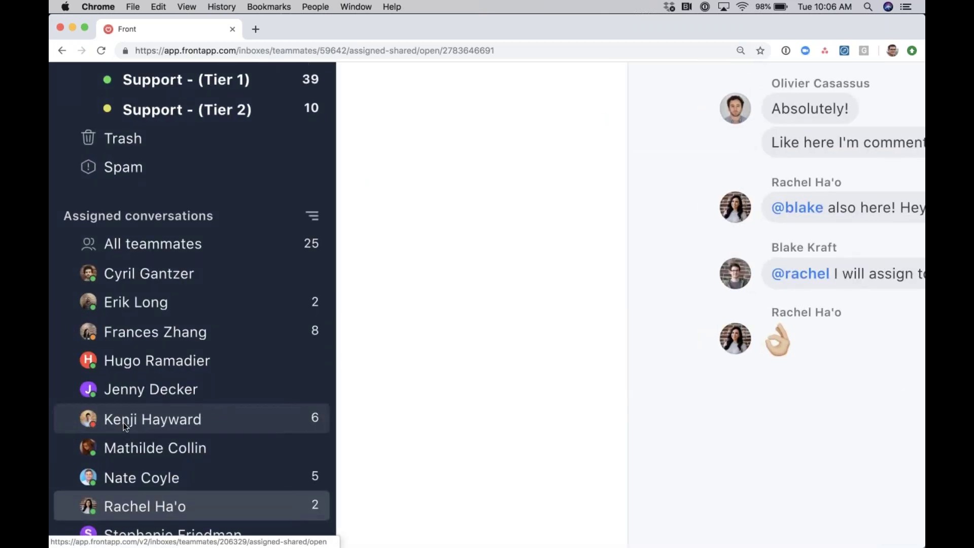
{"action": "scroll", "coordinate": [123, 436], "scroll_direction": "down", "scroll_amount": 5}
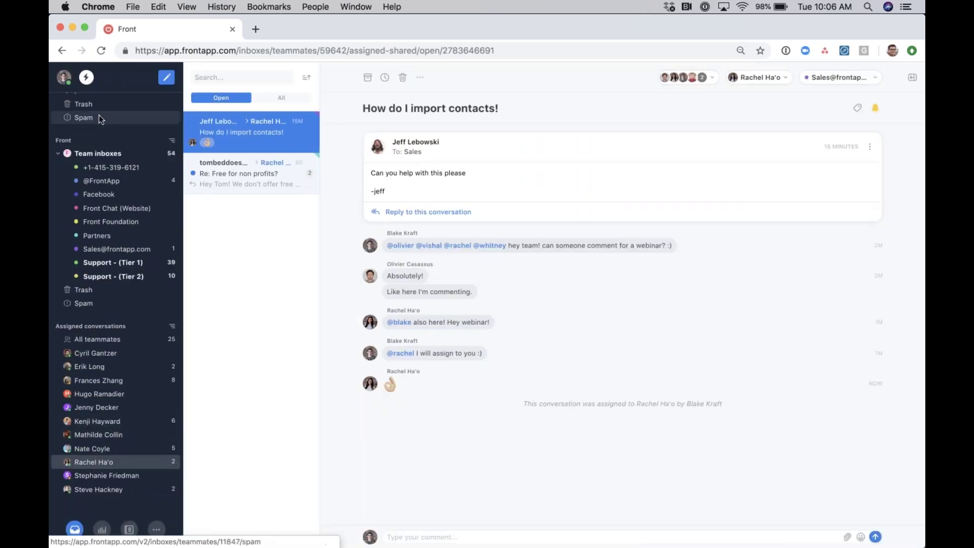
Step: Examine the Out of Office and Do Not Disturb availability settings and the teammates' status indicators
{"action": "left_click", "coordinate": [64, 81]}
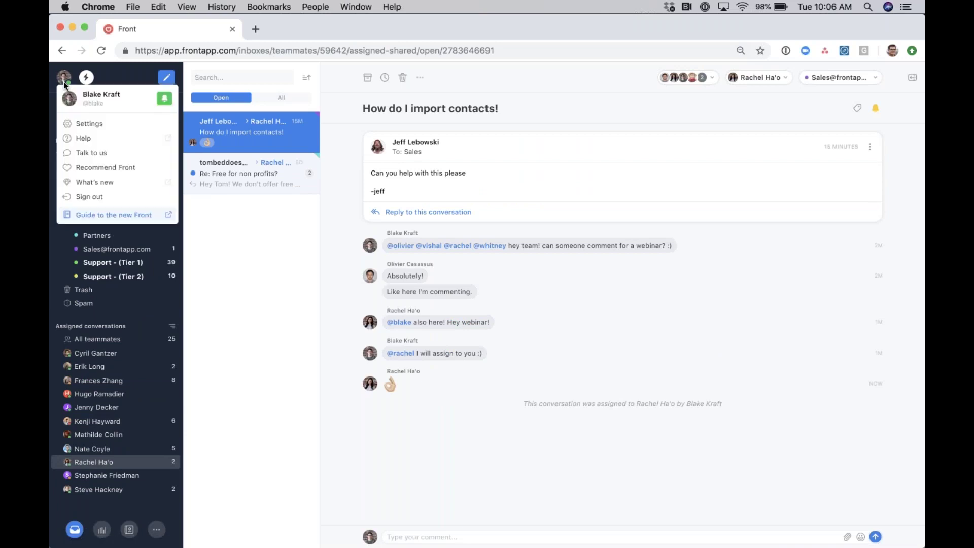
{"action": "left_click", "coordinate": [165, 101]}
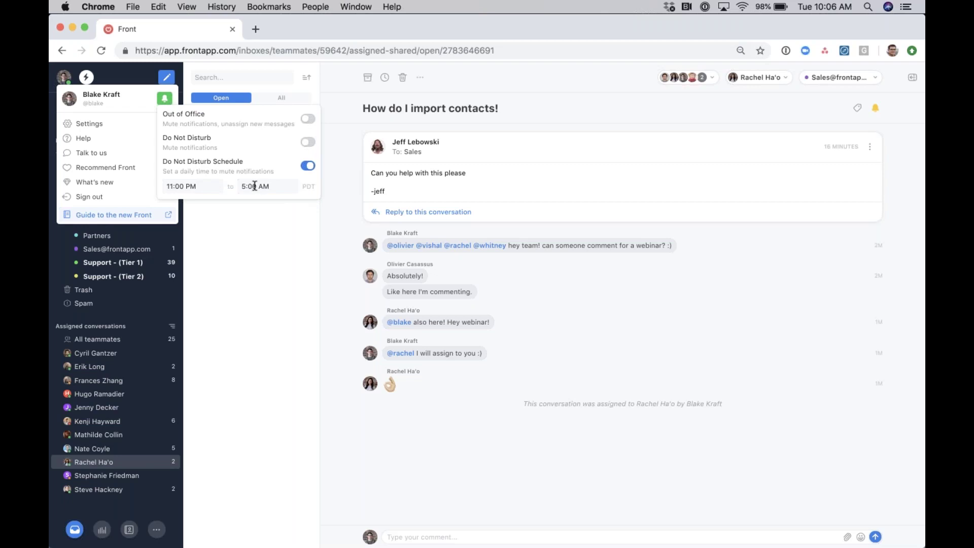
{"action": "left_click", "coordinate": [254, 287]}
{"action": "left_click", "coordinate": [255, 287]}
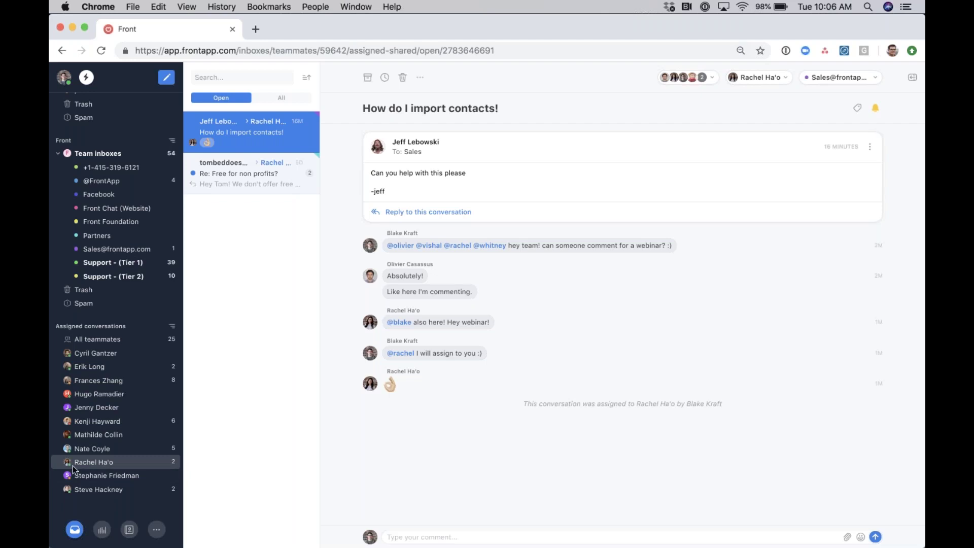
{"action": "scroll", "coordinate": [70, 462], "scroll_direction": "up", "scroll_amount": 5}
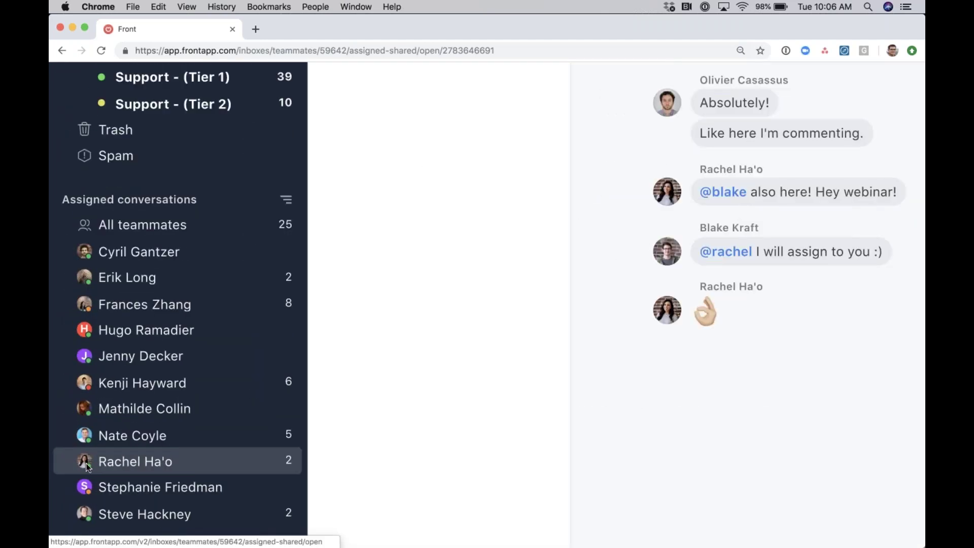
{"action": "scroll", "coordinate": [87, 467], "scroll_direction": "down", "scroll_amount": 5}
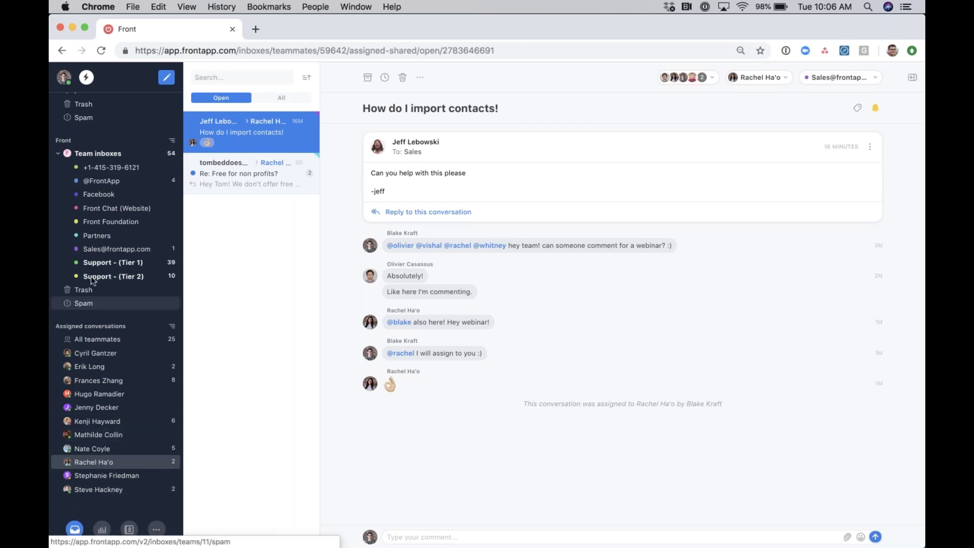
Step: Tag the "What other apps can I integrate…" conversation in the Sales team inbox with "vip" and "VIP Customer"
{"action": "left_click", "coordinate": [147, 247]}
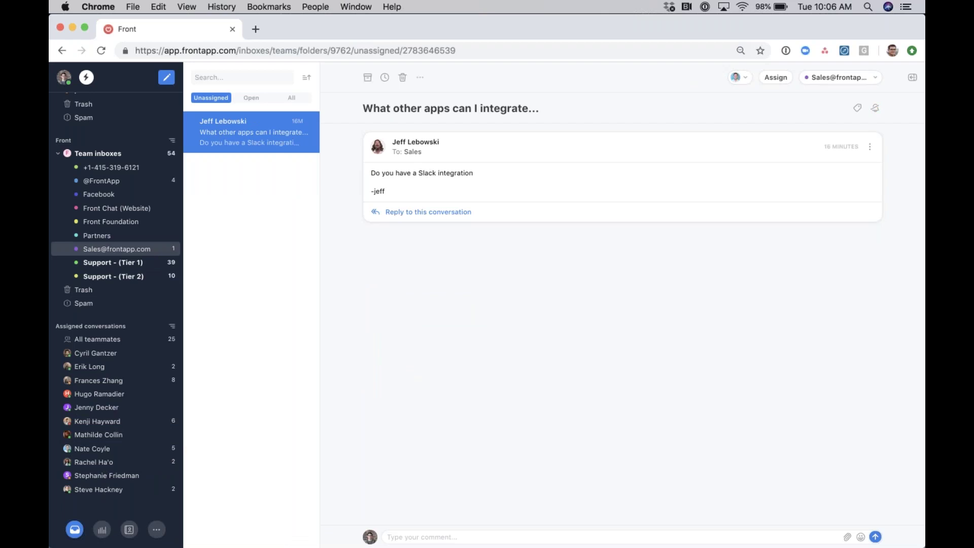
{"action": "left_click", "coordinate": [856, 109]}
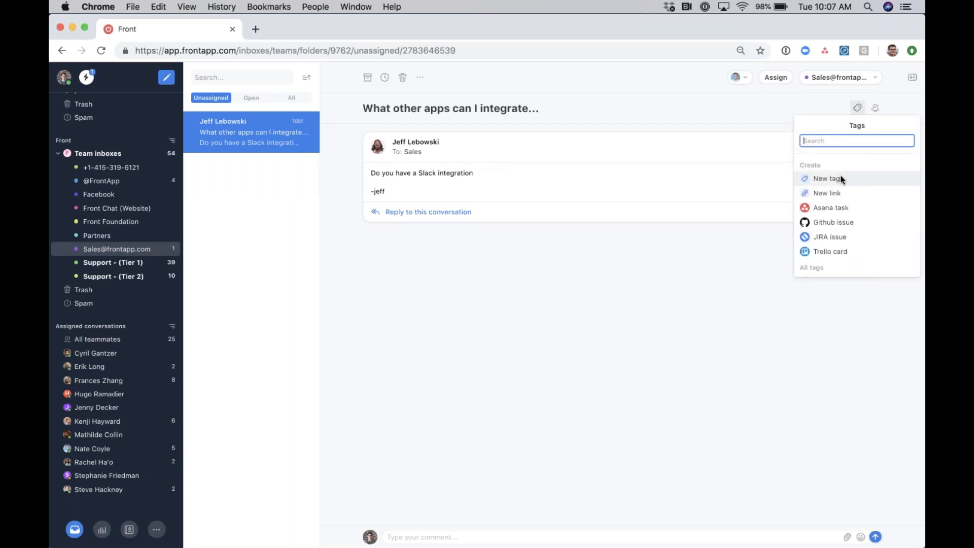
{"action": "type", "text": "p"}
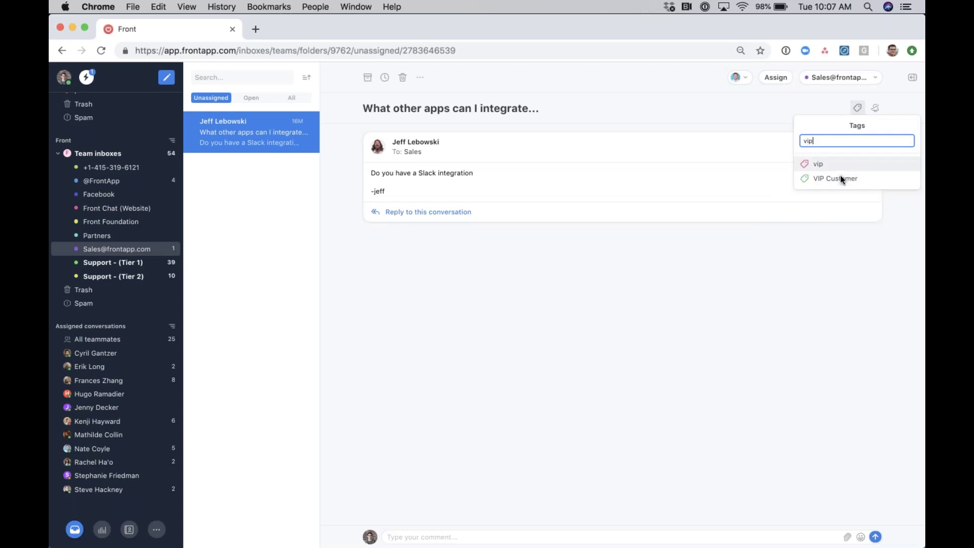
{"action": "left_click", "coordinate": [860, 166]}
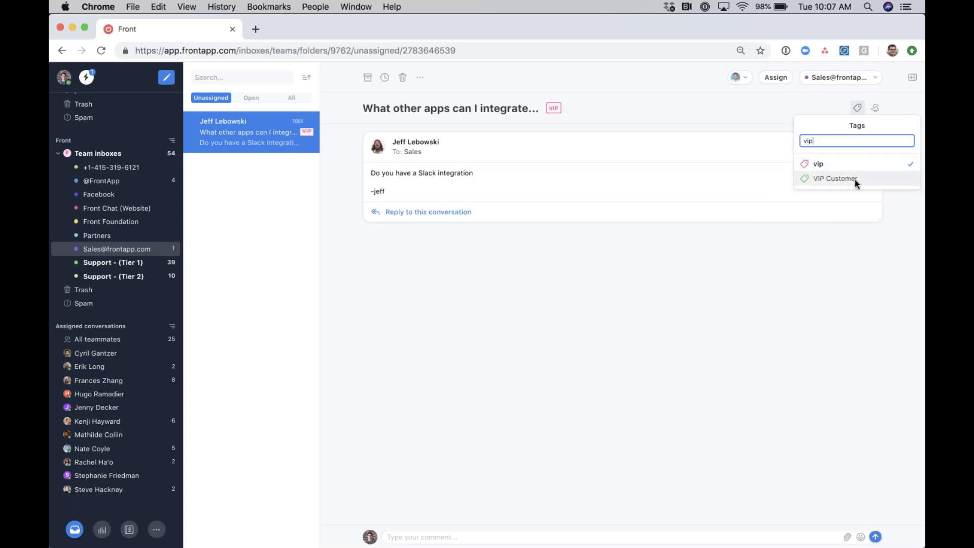
{"action": "left_click", "coordinate": [837, 179]}
{"action": "left_click", "coordinate": [774, 305]}
Step: Create a new tag named "WEBINAR MARCH" for the conversation, with highlighting enabled and a four-leaf clover emoji
{"action": "left_click", "coordinate": [857, 106]}
{"action": "left_click", "coordinate": [824, 180]}
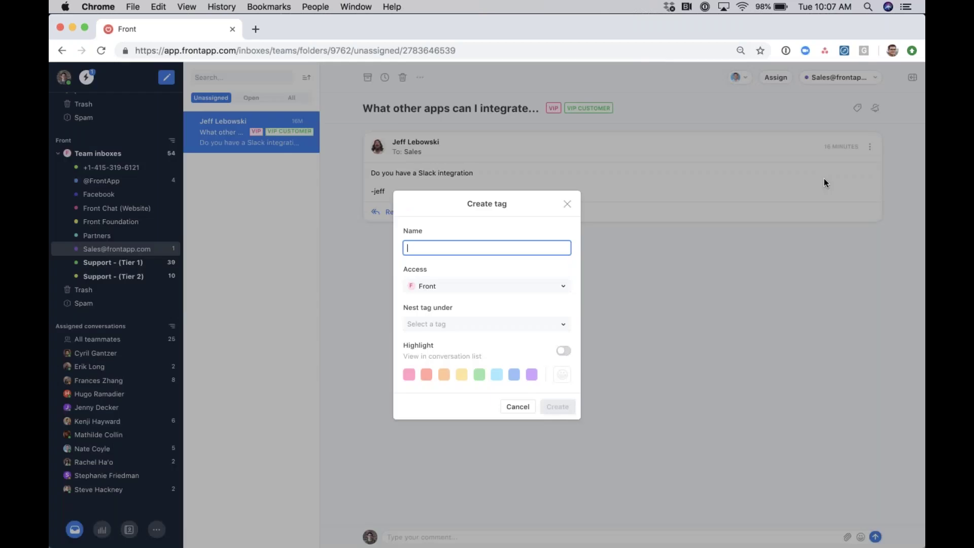
{"action": "type", "text": "WEBINAR "}
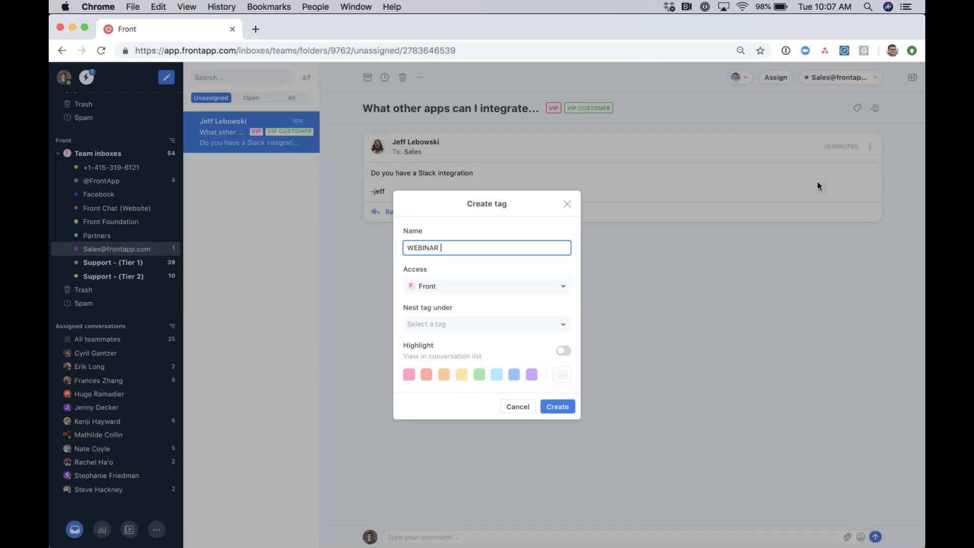
{"action": "type", "text": "MARCH"}
{"action": "left_click", "coordinate": [562, 350]}
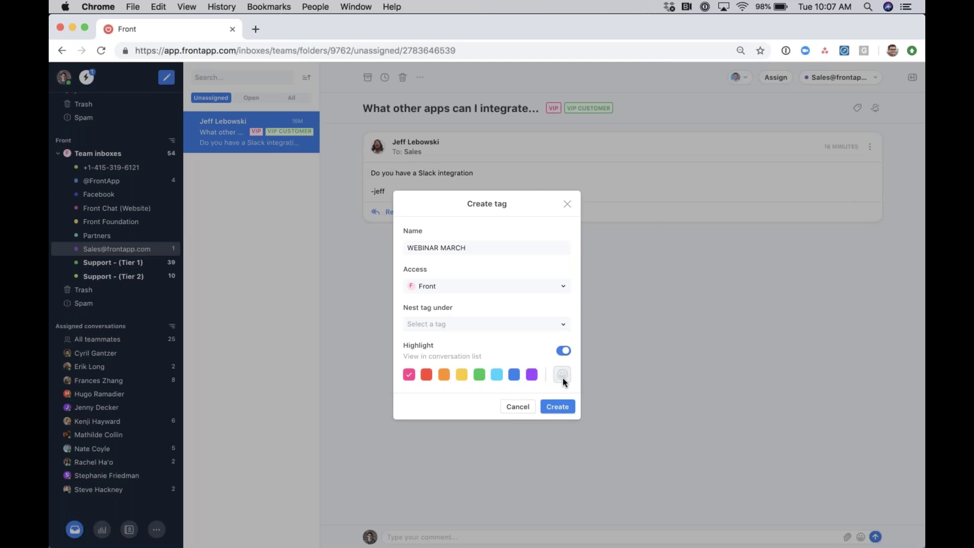
{"action": "left_click", "coordinate": [562, 375]}
{"action": "type", "text": "clo"}
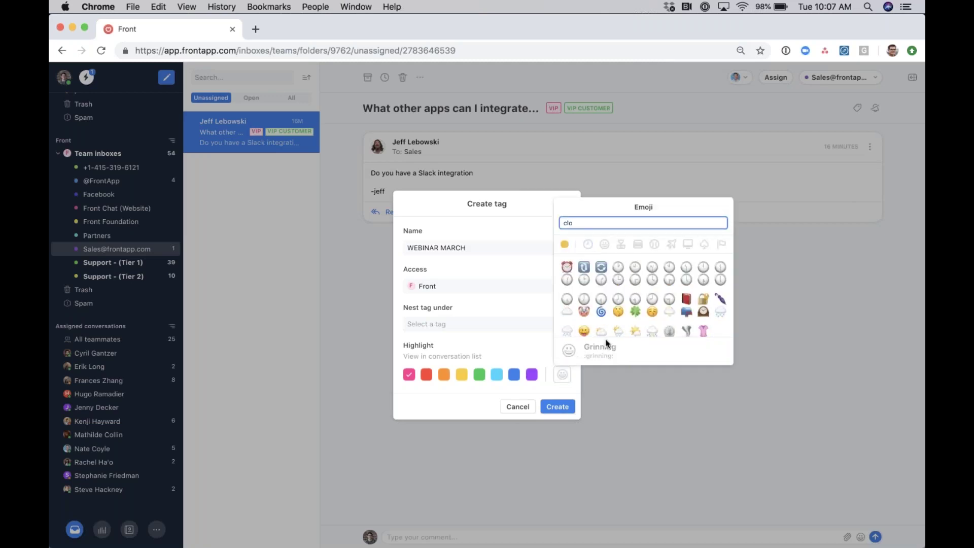
{"action": "left_click", "coordinate": [635, 311]}
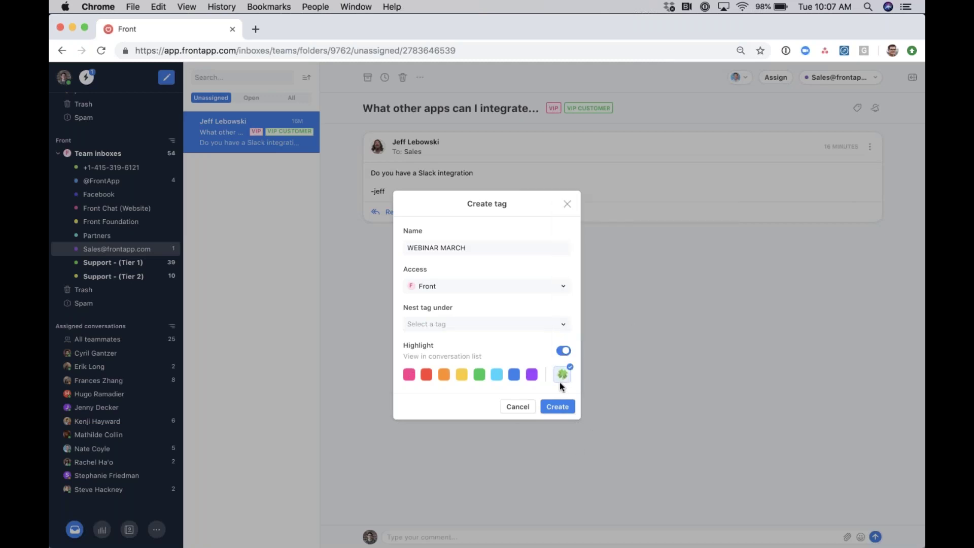
{"action": "left_click", "coordinate": [558, 407]}
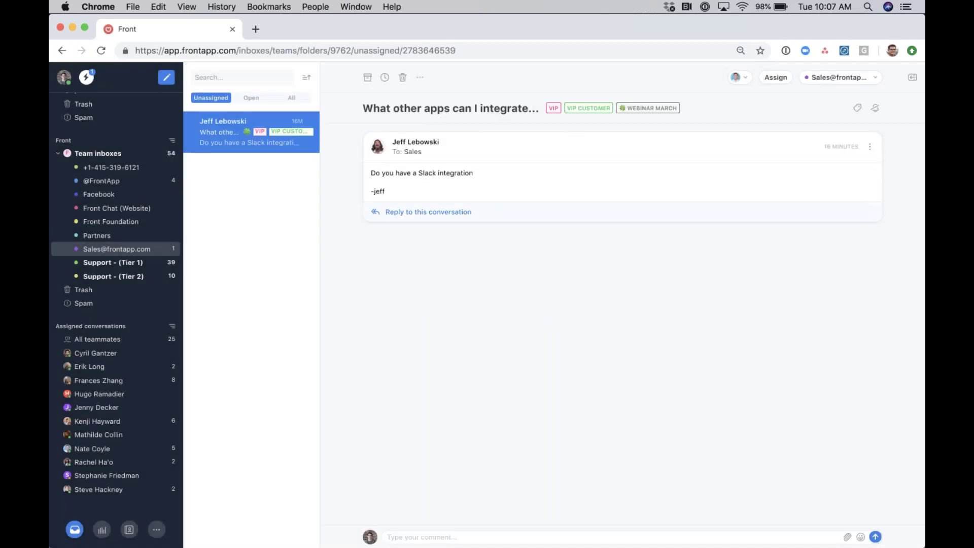
Step: Remove the "WEBINAR MARCH" and "VIP CUSTOMER" tags from the conversation
{"action": "left_click", "coordinate": [639, 109]}
{"action": "left_click", "coordinate": [650, 153]}
{"action": "left_click", "coordinate": [592, 109]}
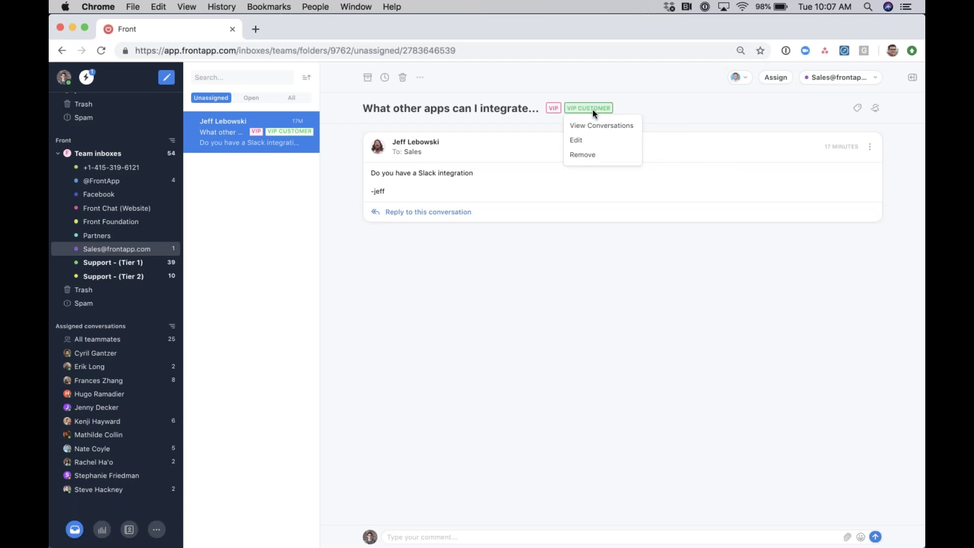
{"action": "left_click", "coordinate": [595, 156]}
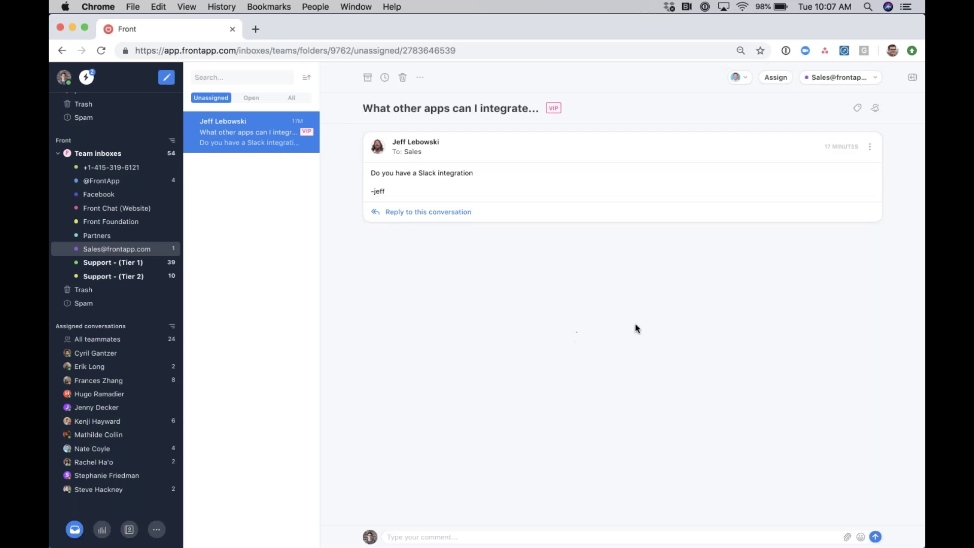
Step: Start a reply to the Slack integration question with "Hey" and the sender's first name, followed by a blank line
{"action": "left_click", "coordinate": [454, 213]}
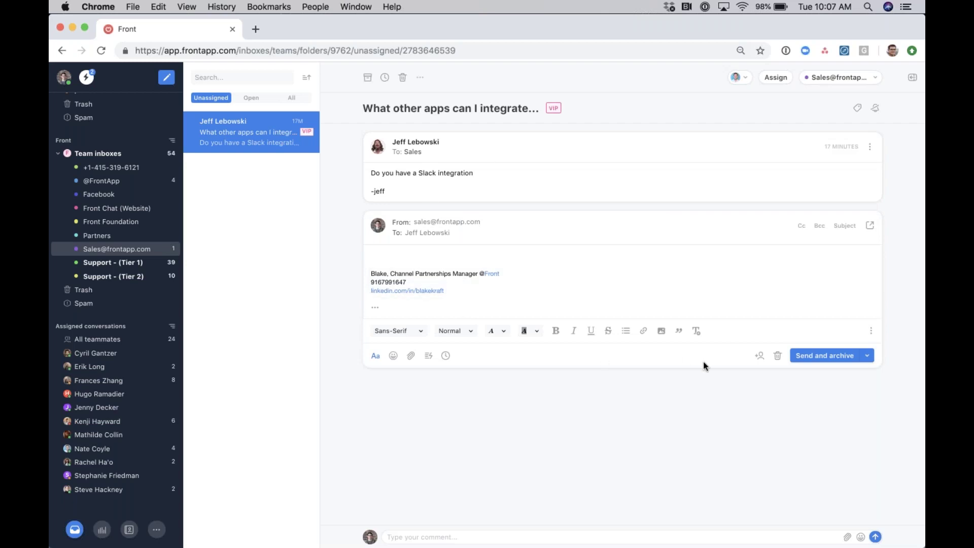
{"action": "type", "text": "Hey Jeff,"}
{"action": "key", "text": "Return"}
{"action": "key", "text": "Return"}
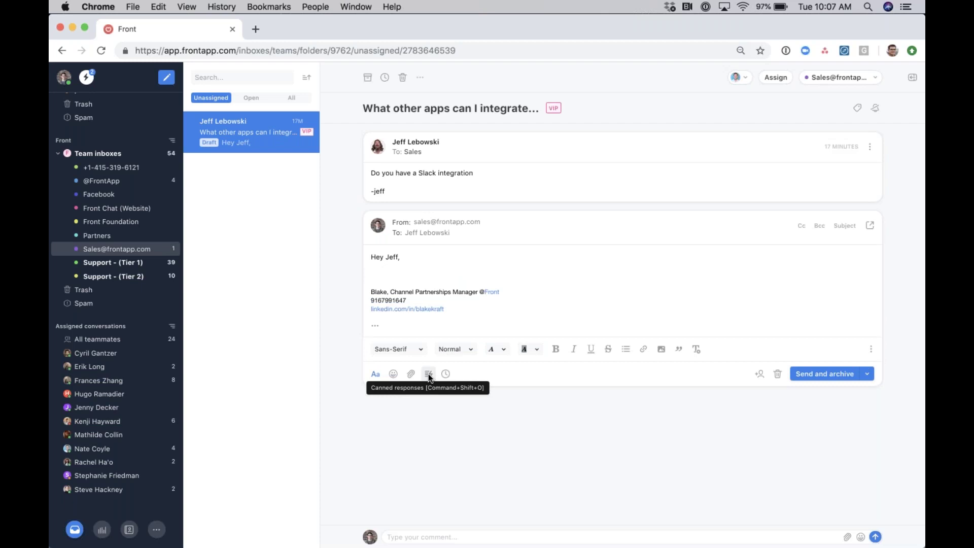
Step: Search the canned responses for "slack" and insert "Sales - We use Slack" into the reply
{"action": "left_click", "coordinate": [428, 375]}
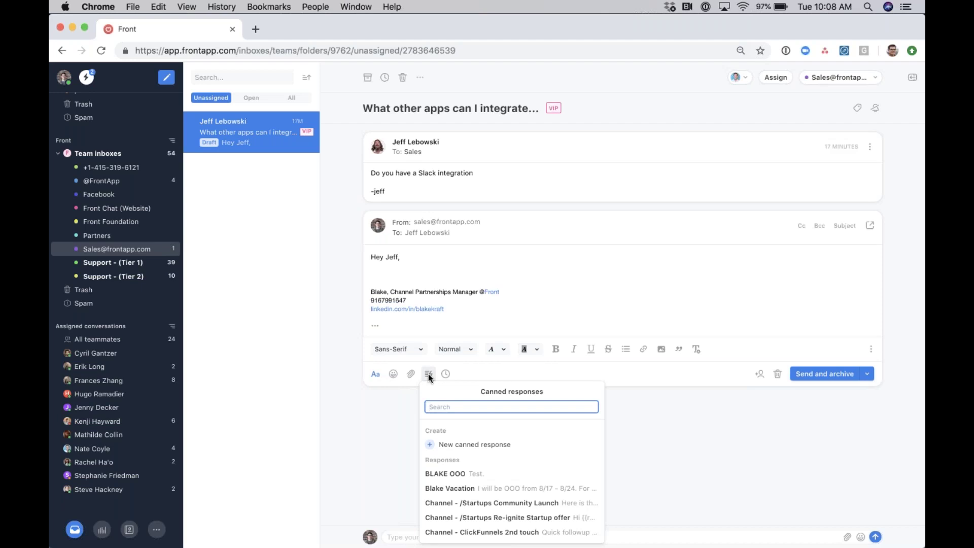
{"action": "type", "text": "slack"}
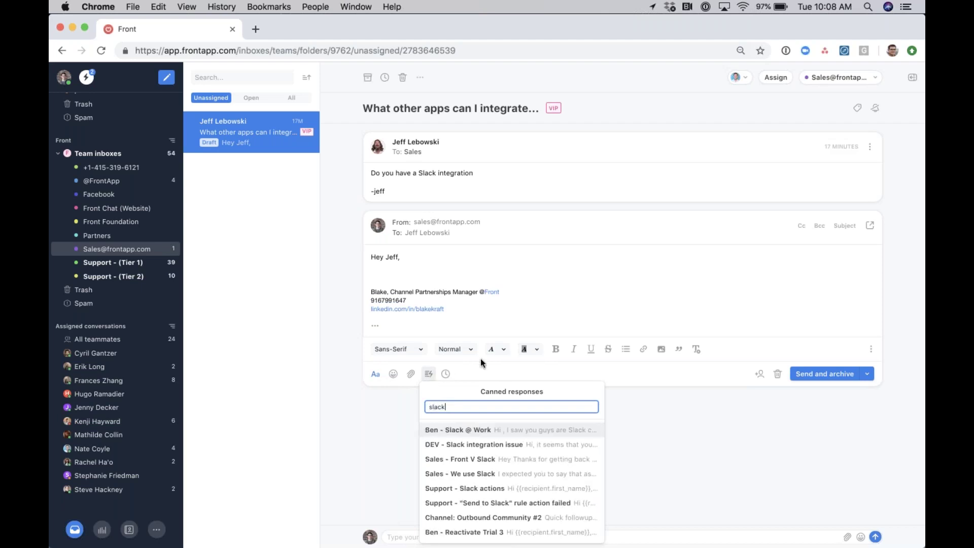
{"action": "left_click", "coordinate": [526, 472]}
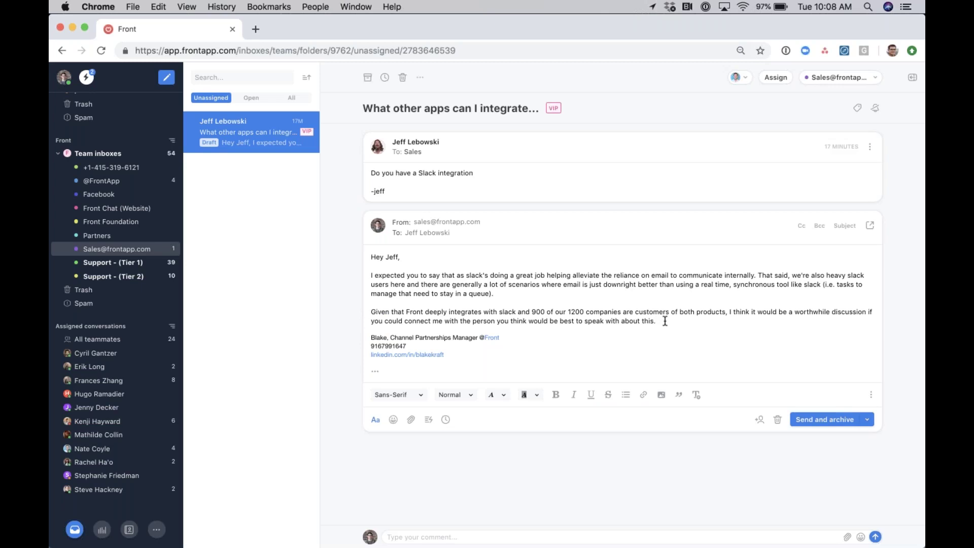
Step: Delete the inserted canned response text from the reply, keeping the greeting
{"action": "left_click_drag", "start_coordinate": [656, 320], "coordinate": [380, 275]}
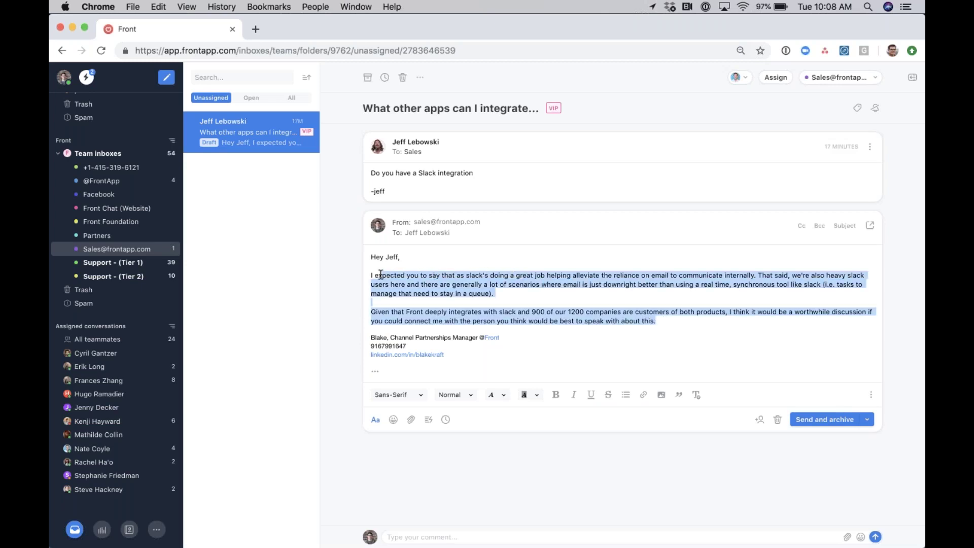
{"action": "key", "text": "BackSpace"}
{"action": "key", "text": "BackSpace"}
{"action": "key", "text": "BackSpace"}
{"action": "key", "text": "BackSpace"}
{"action": "key", "text": "BackSpace"}
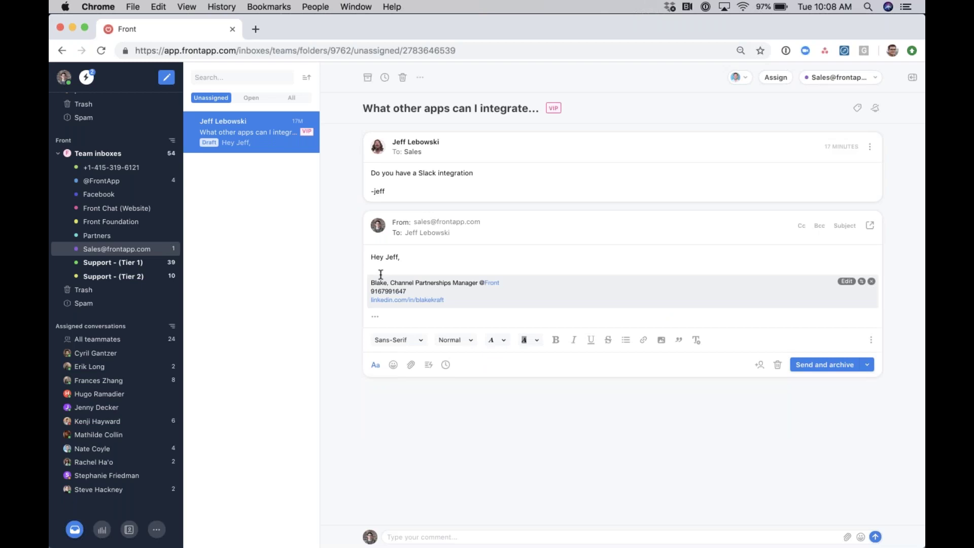
Step: Write "I know slack" below the greeting in the reply
{"action": "type", "text": "Hey"}
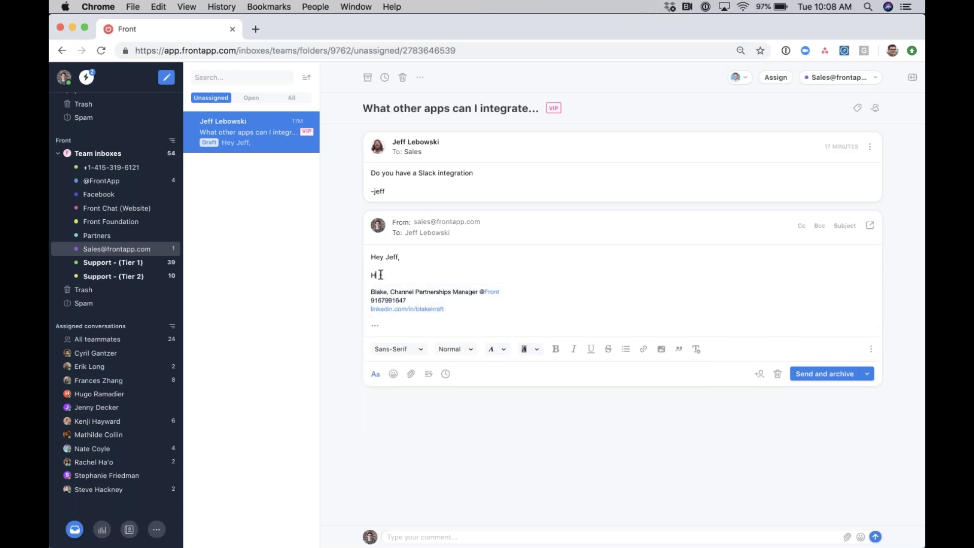
{"action": "key", "text": "BackSpace"}
{"action": "key", "text": "BackSpace"}
{"action": "key", "text": "BackSpace"}
{"action": "type", "text": "I know slack"}
Step: Check the available canned responses without inserting one, and set a 1 week reminder on the reply
{"action": "left_click", "coordinate": [429, 374]}
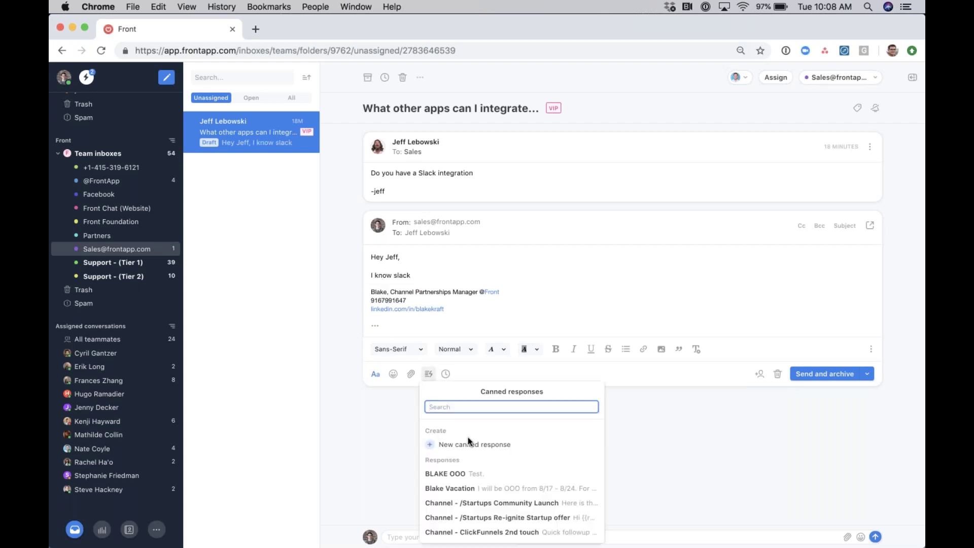
{"action": "left_click", "coordinate": [357, 408]}
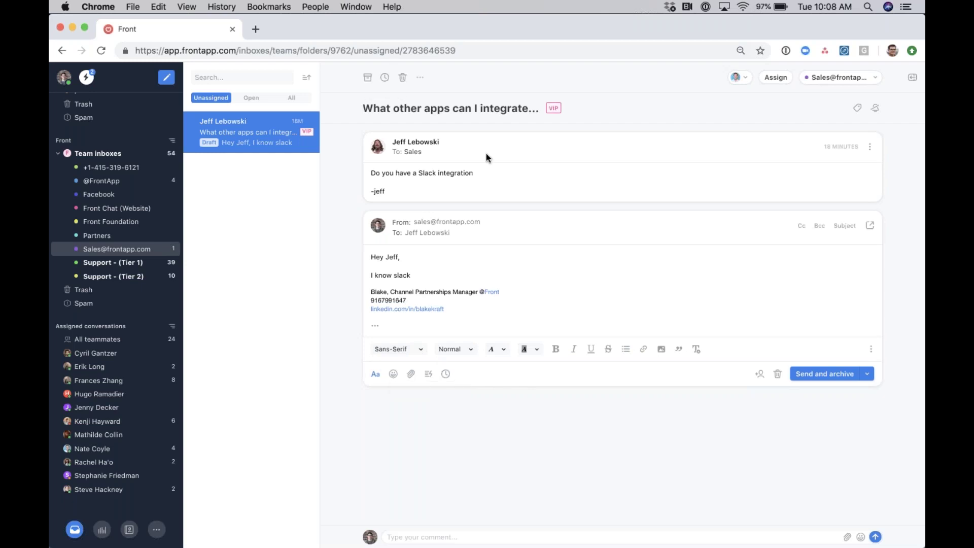
{"action": "left_click", "coordinate": [445, 374]}
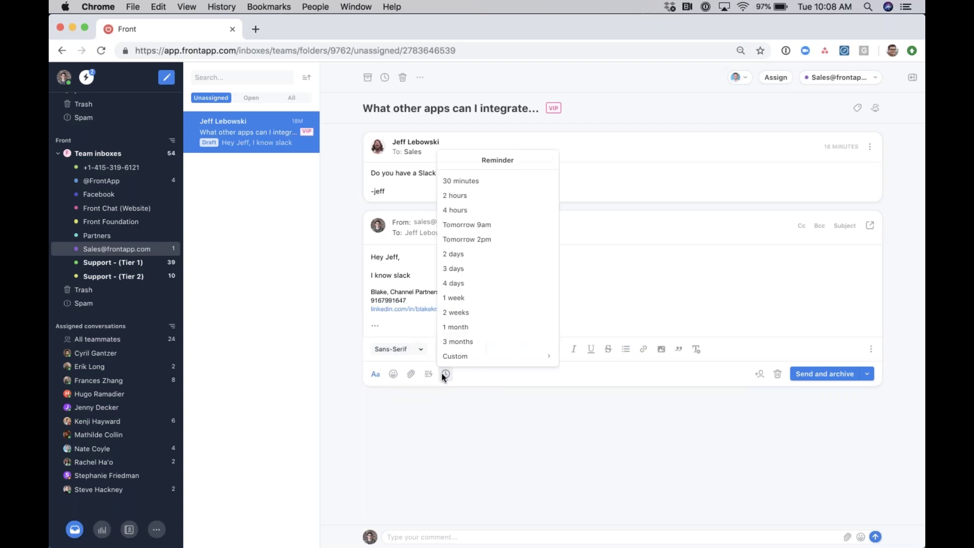
{"action": "left_click", "coordinate": [482, 298]}
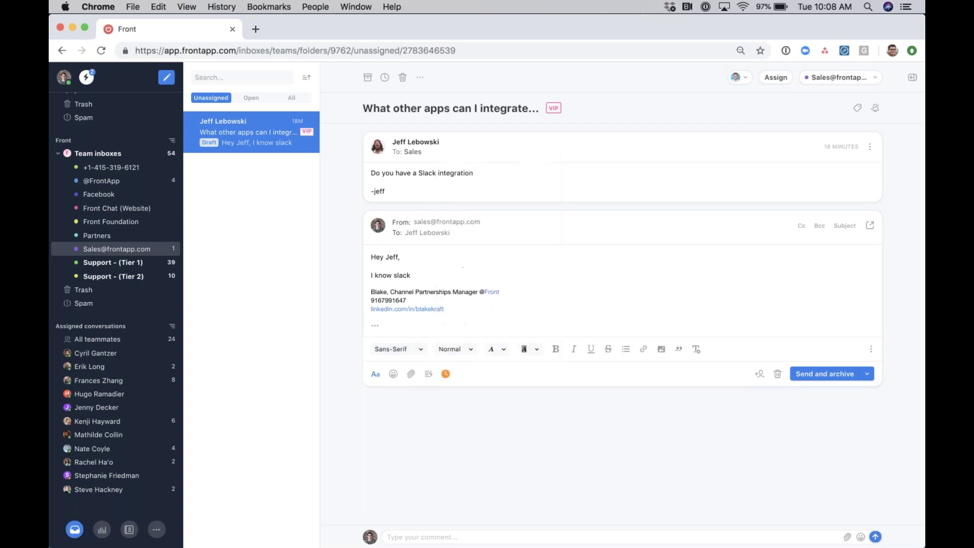
Step: Complete the reply's sentence with "It's great with Front." and add the closing question "Did this help?" on a new line
{"action": "left_click", "coordinate": [423, 276]}
{"action": "type", "text": "It's great with Front."}
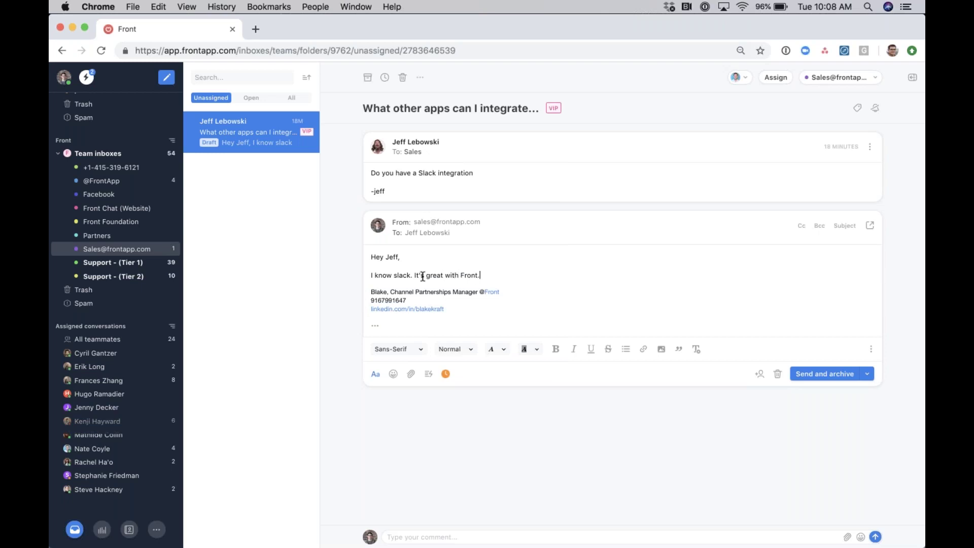
{"action": "key", "text": "Return"}
{"action": "type", "text": "Did this help?"}
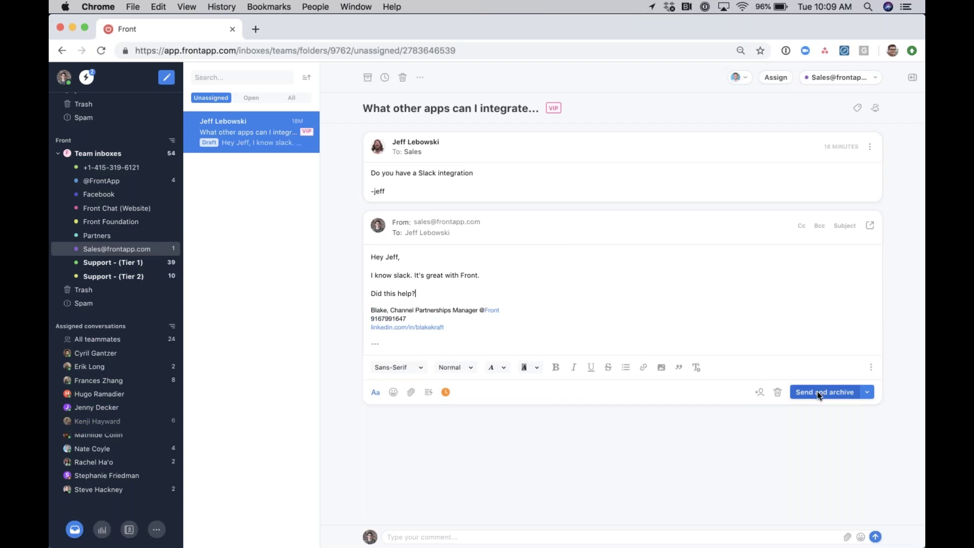
{"action": "left_click", "coordinate": [445, 392]}
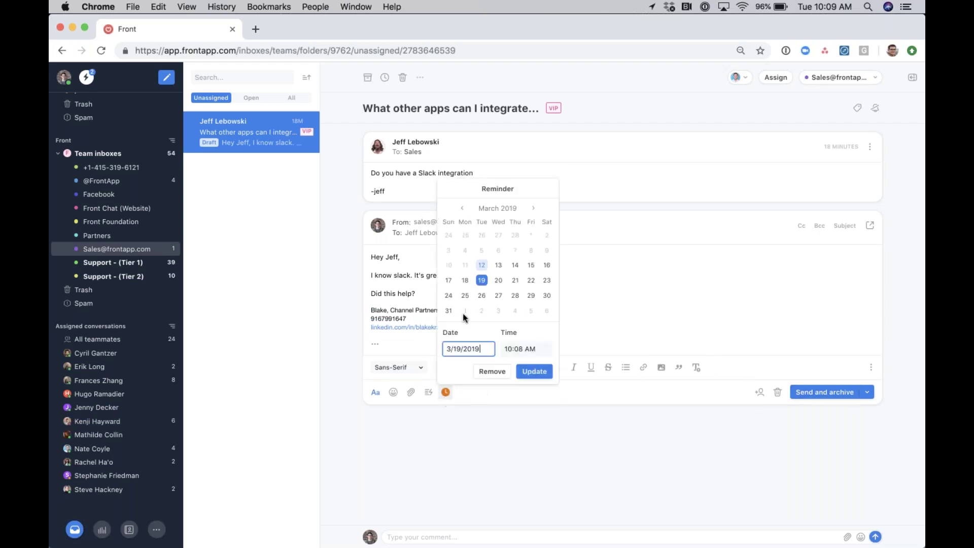
{"action": "left_click", "coordinate": [499, 265]}
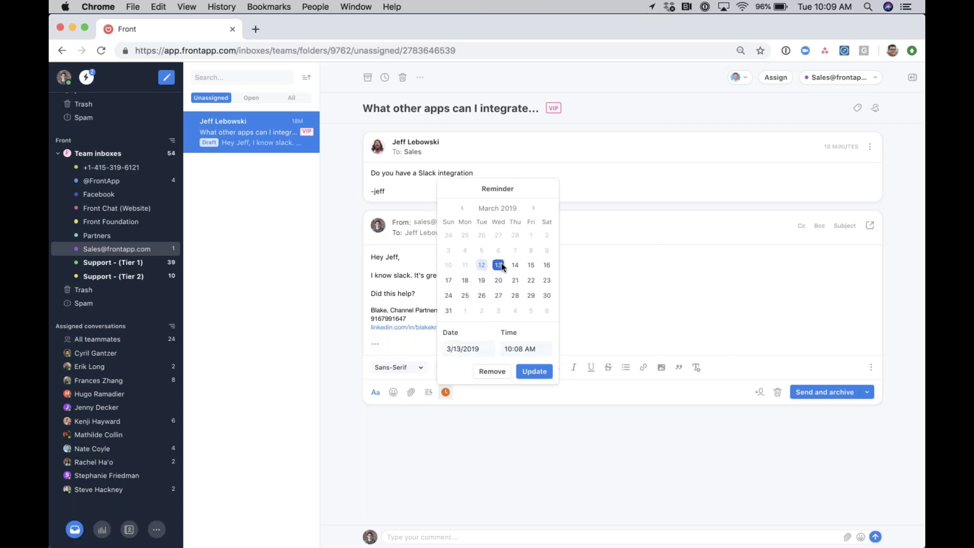
{"action": "left_click", "coordinate": [516, 346]}
{"action": "left_click", "coordinate": [498, 296]}
{"action": "left_click", "coordinate": [590, 287]}
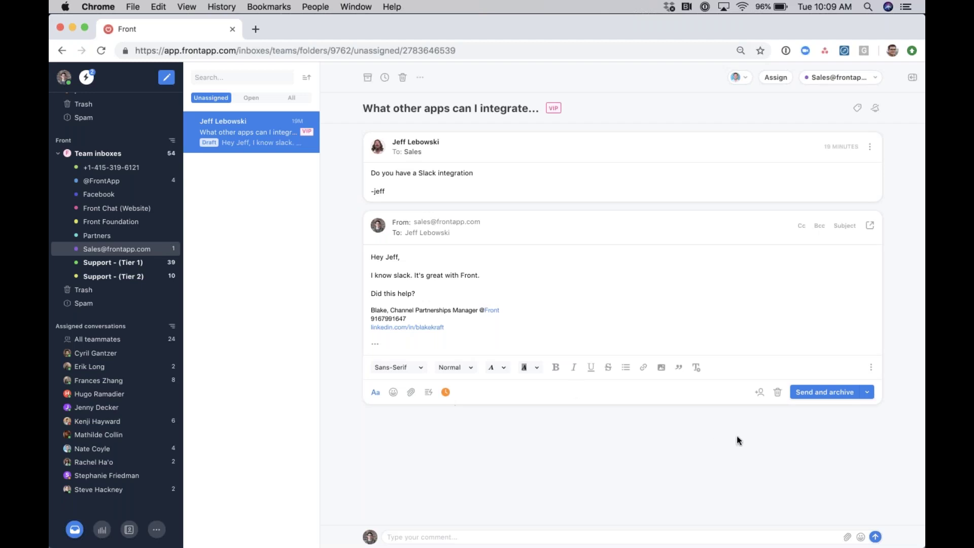
Step: Share the reply draft with the team so that teammates can edit it
{"action": "left_click", "coordinate": [761, 393]}
{"action": "left_click", "coordinate": [575, 333]}
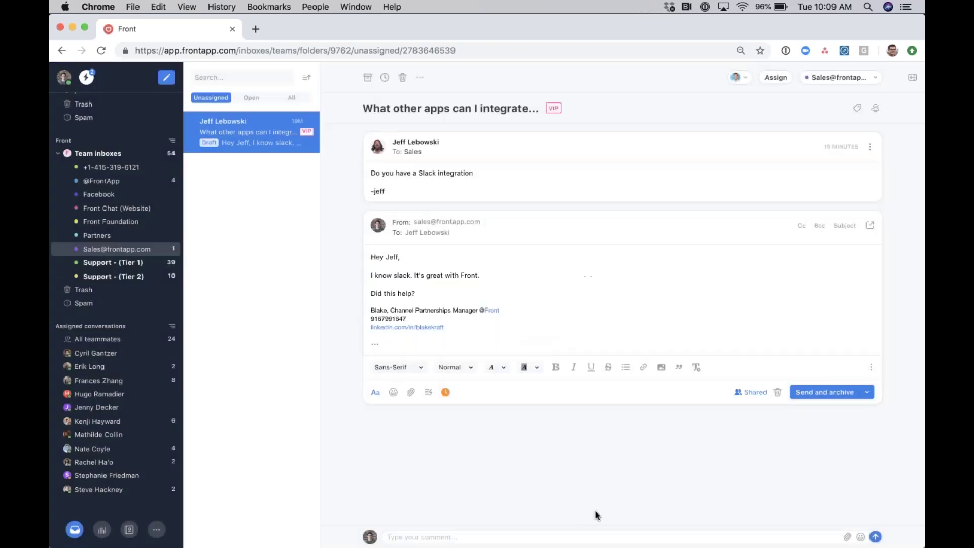
Step: Post a comment mentioning two teammates and asking "can one of you edit this draft?"
{"action": "left_click", "coordinate": [526, 536]}
{"action": "type", "text": "@oli"}
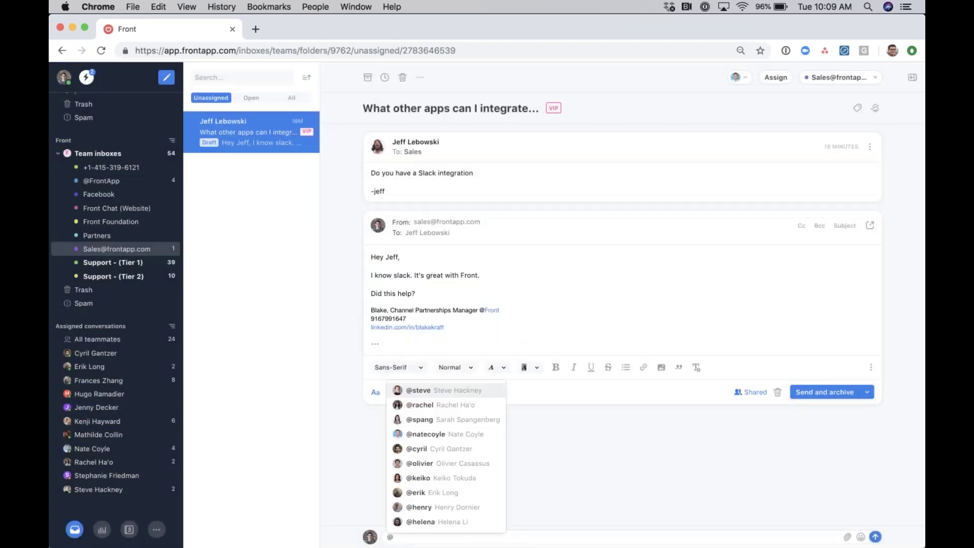
{"action": "left_click", "coordinate": [468, 490]}
{"action": "type", "text": "@ra"}
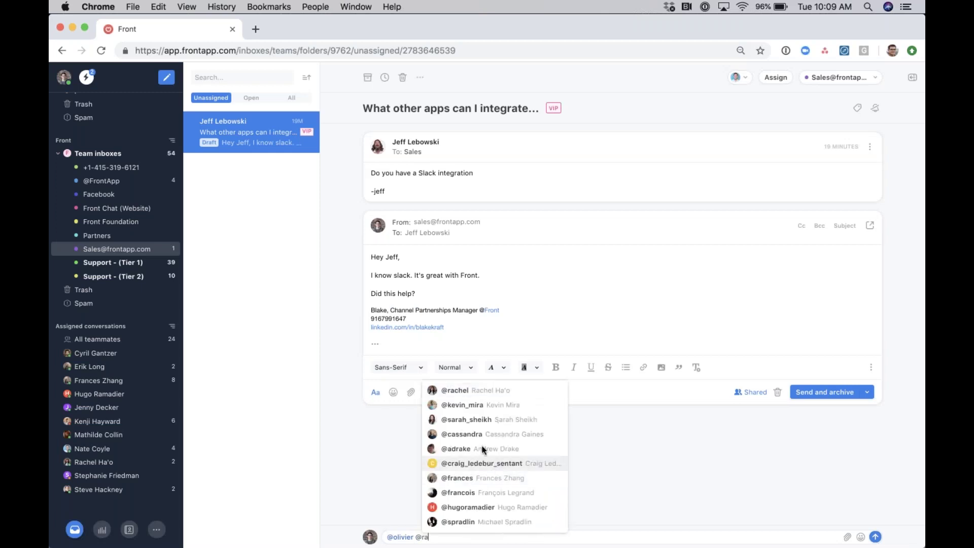
{"action": "left_click", "coordinate": [475, 390]}
{"action": "type", "text": "can one of yo"}
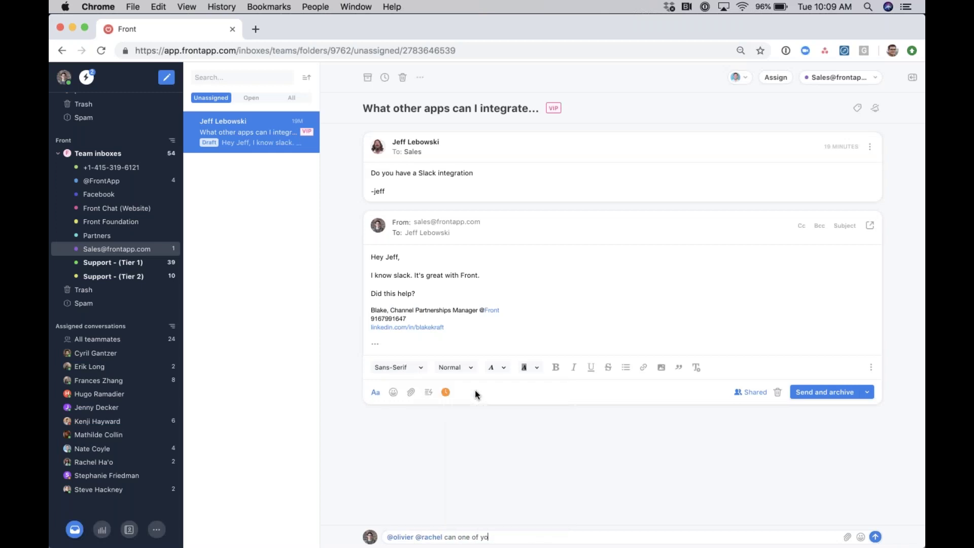
{"action": "type", "text": "u edit this draft?"}
{"action": "key", "text": "Return"}
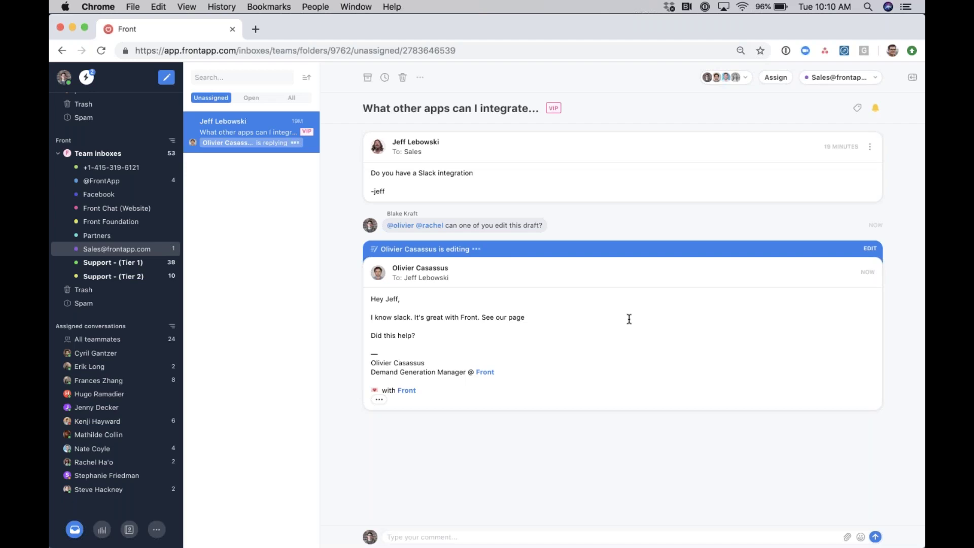
Step: View the conversation's participants and who has read it, and close the list again
{"action": "left_click", "coordinate": [737, 77]}
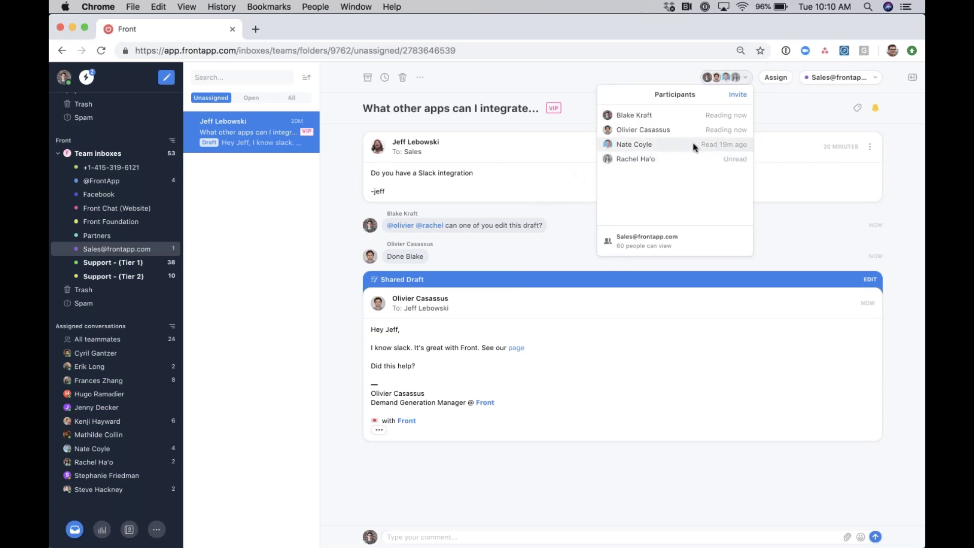
{"action": "left_click", "coordinate": [570, 166]}
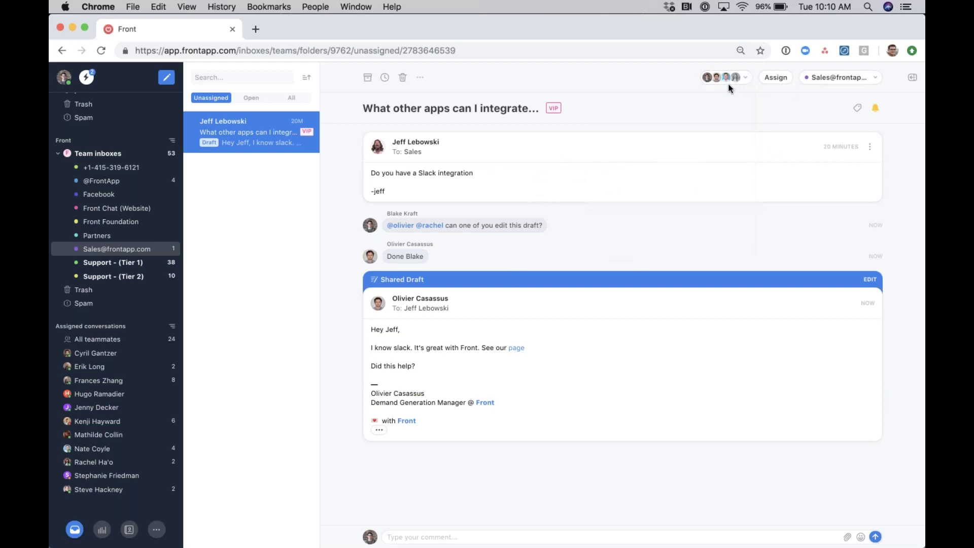
Step: Search the inboxes for "supp" as a move destination, and try to move the conversation to Support - (Tier 1)
{"action": "left_click", "coordinate": [830, 78]}
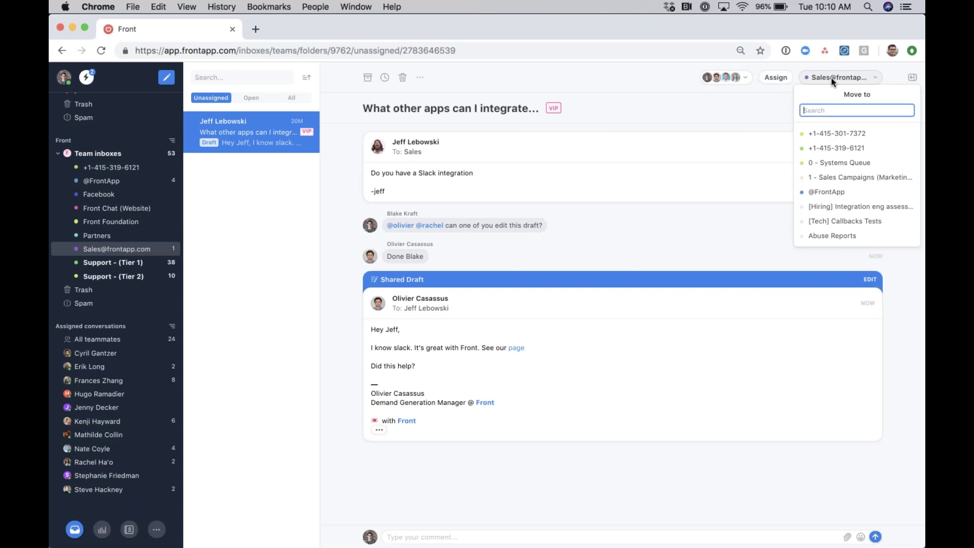
{"action": "left_click", "coordinate": [720, 120]}
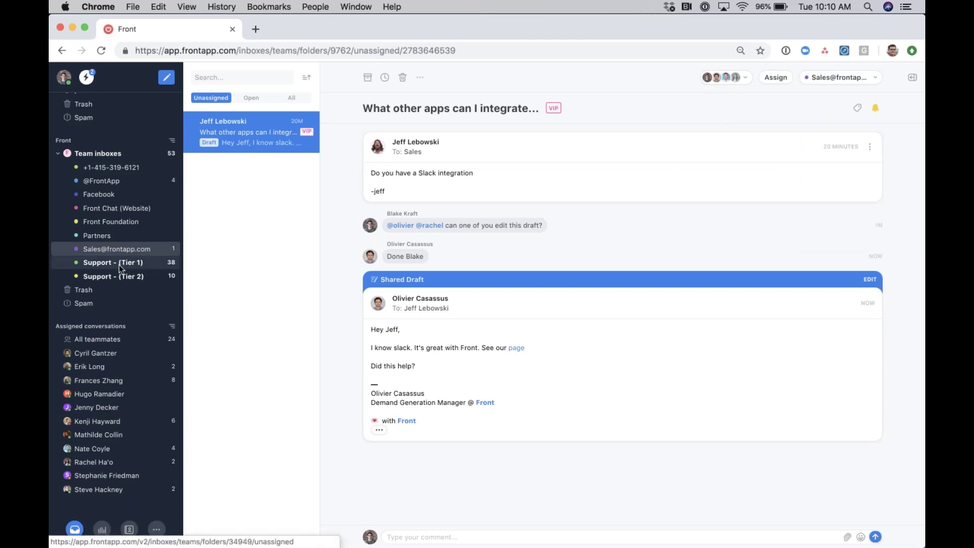
{"action": "left_click", "coordinate": [839, 78]}
{"action": "type", "text": "supp"}
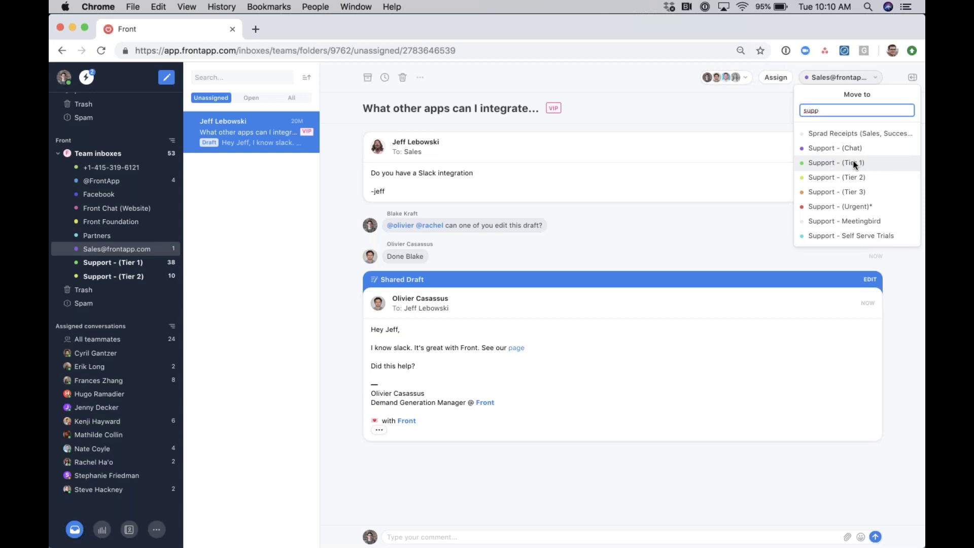
{"action": "left_click", "coordinate": [624, 168]}
{"action": "left_click_drag", "start_coordinate": [244, 130], "coordinate": [138, 262]}
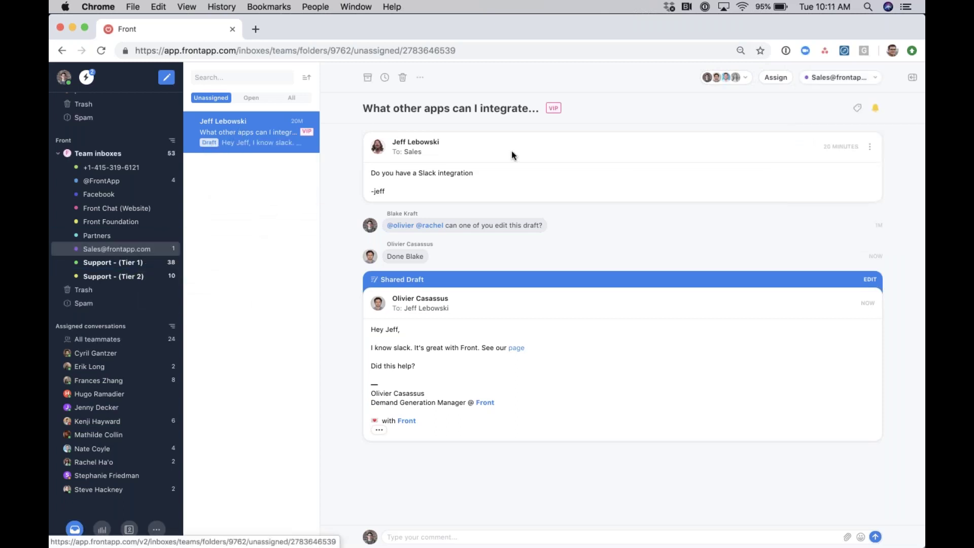
Step: Edit the shared draft and add the sign-off "Cheers," below "Did this help?"
{"action": "left_click", "coordinate": [868, 279]}
{"action": "left_click", "coordinate": [568, 336]}
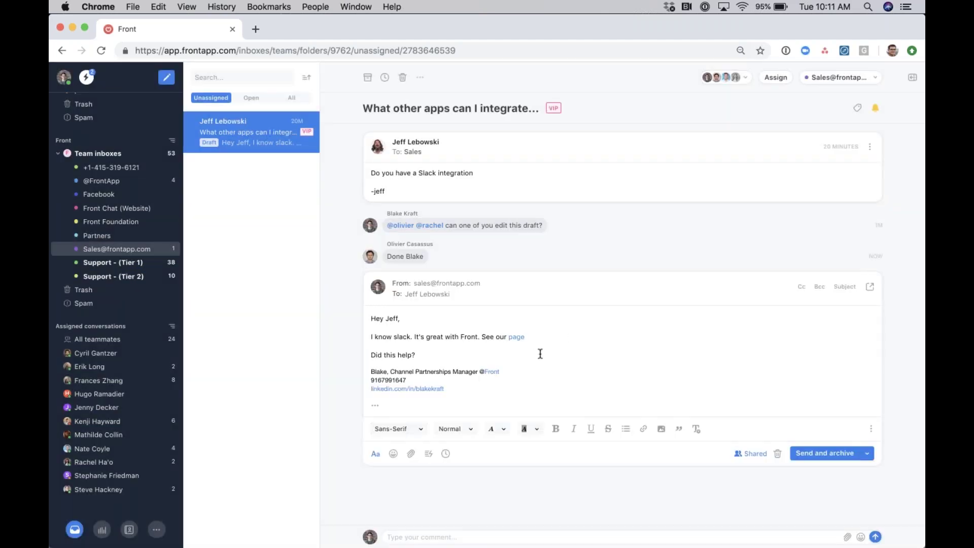
{"action": "key", "text": "Return"}
{"action": "key", "text": "Return"}
{"action": "type", "text": "Ch"}
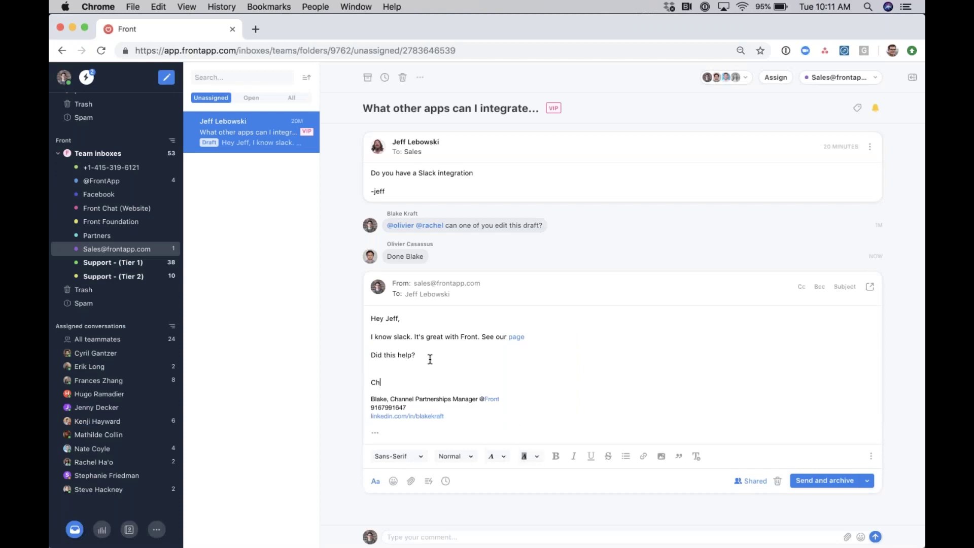
{"action": "type", "text": "eers,"}
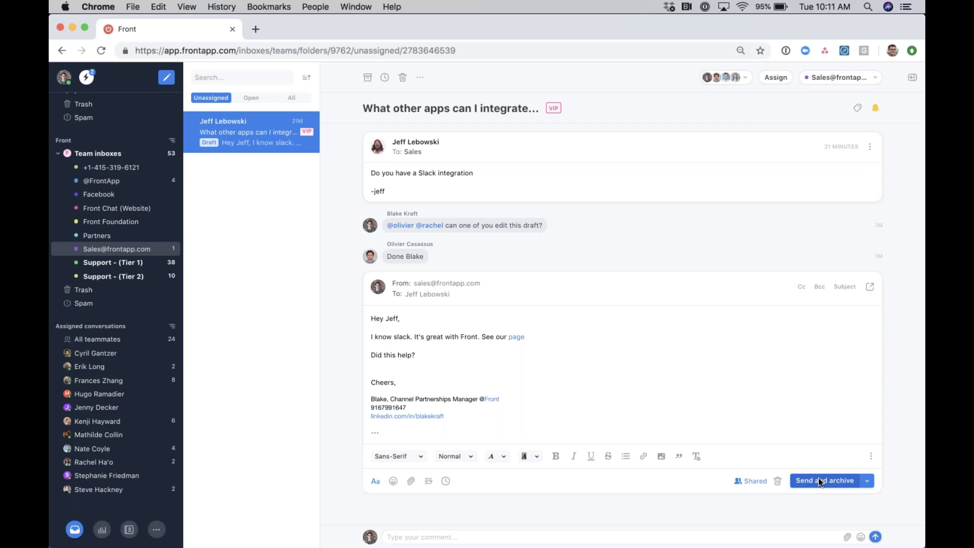
Step: Show the sender's Salesforce record beside the conversation and expand its opportunities
{"action": "left_click", "coordinate": [911, 80]}
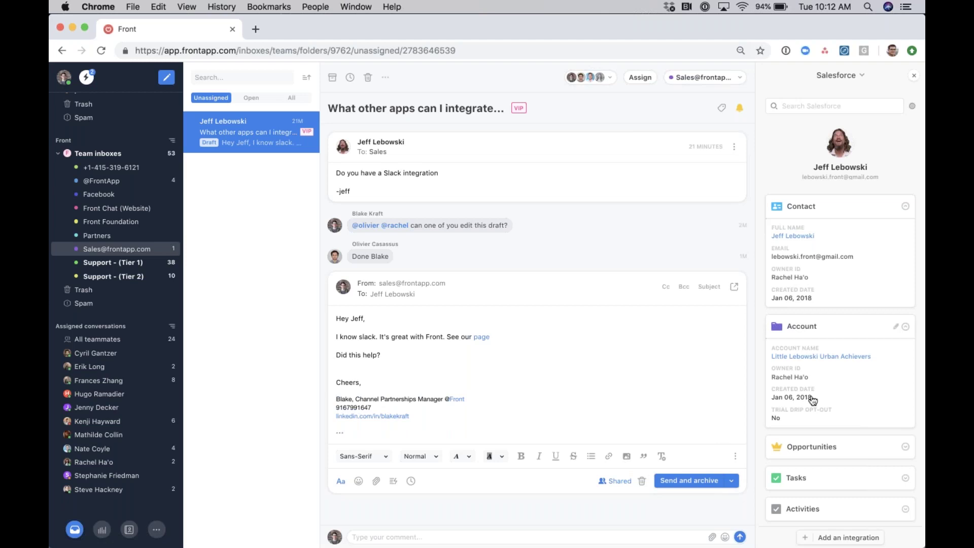
{"action": "scroll", "coordinate": [832, 411], "scroll_direction": "down", "scroll_amount": 1}
{"action": "left_click", "coordinate": [859, 417]}
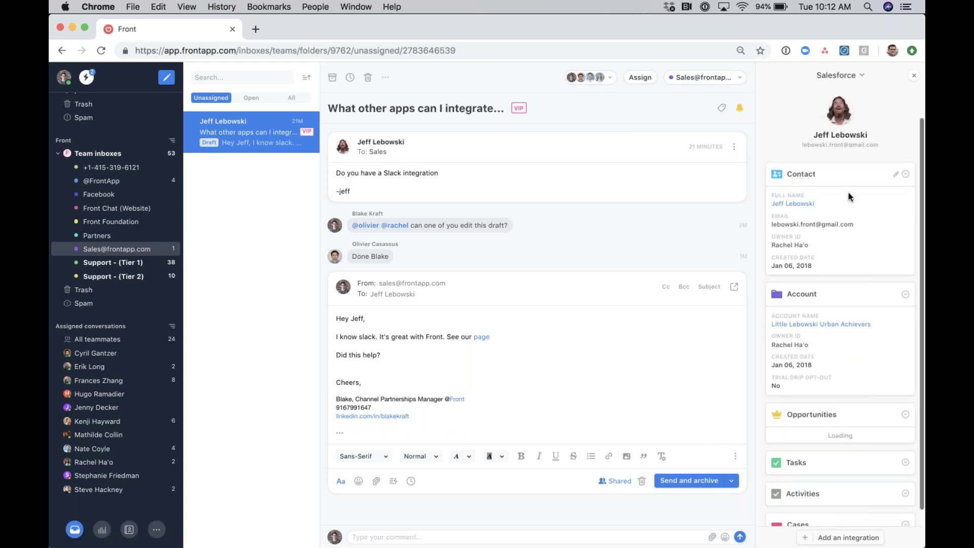
{"action": "scroll", "coordinate": [840, 236], "scroll_direction": "down", "scroll_amount": 1}
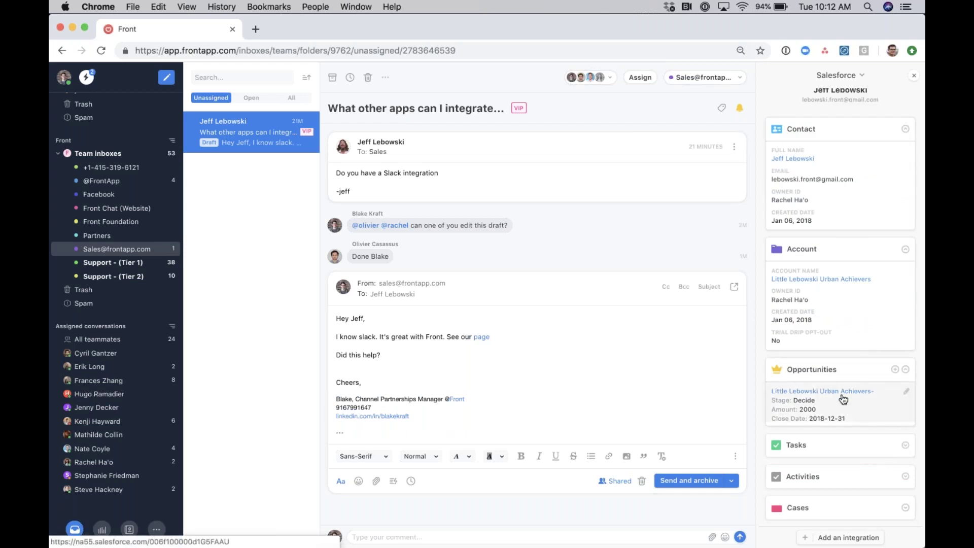
Step: Edit the Little Lebowski Urban Achievers opportunity and set its amount to 3200
{"action": "left_click", "coordinate": [906, 391]}
{"action": "double_click", "coordinate": [807, 231]}
{"action": "key", "text": "BackSpace"}
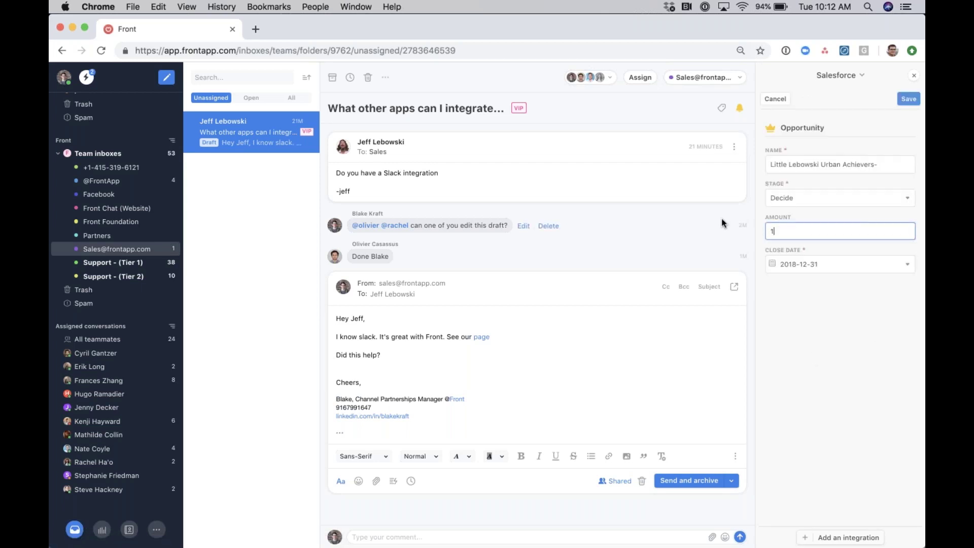
{"action": "type", "text": "3200"}
Step: Set the opportunity's close date to 2018-11-12, save it, and check the updated entry in the Salesforce record
{"action": "left_click", "coordinate": [816, 274]}
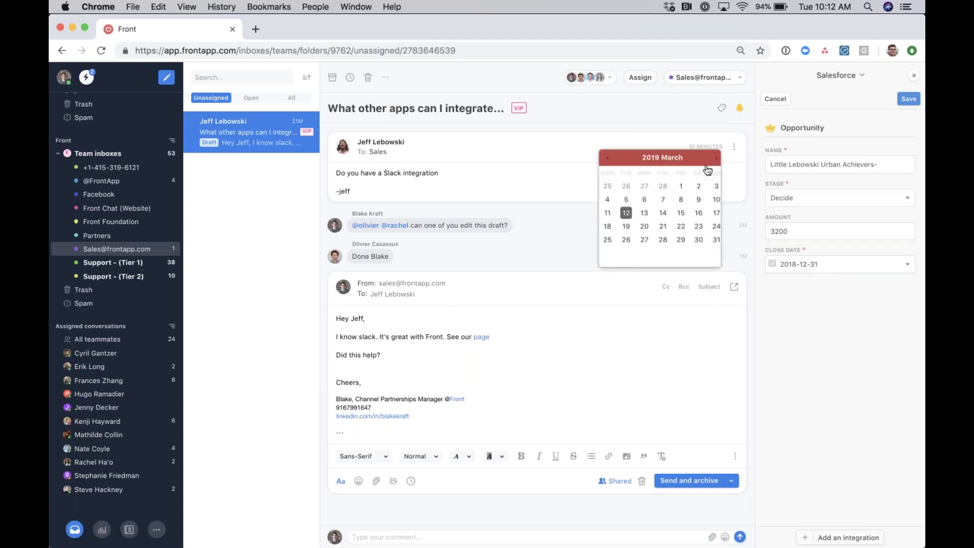
{"action": "left_click", "coordinate": [644, 199]}
{"action": "left_click", "coordinate": [801, 267]}
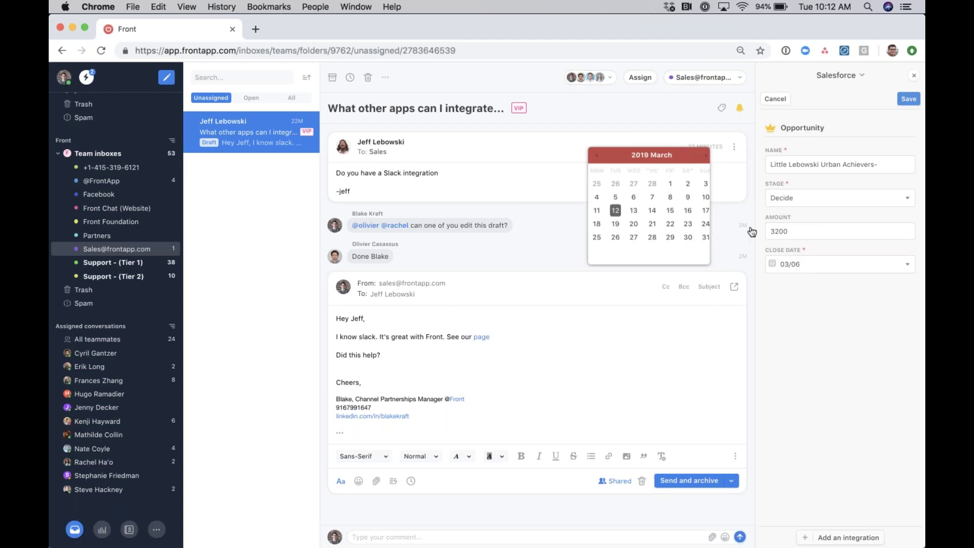
{"action": "left_click", "coordinate": [598, 156]}
{"action": "left_click", "coordinate": [597, 156]}
{"action": "left_click", "coordinate": [598, 156]}
{"action": "left_click", "coordinate": [596, 156]}
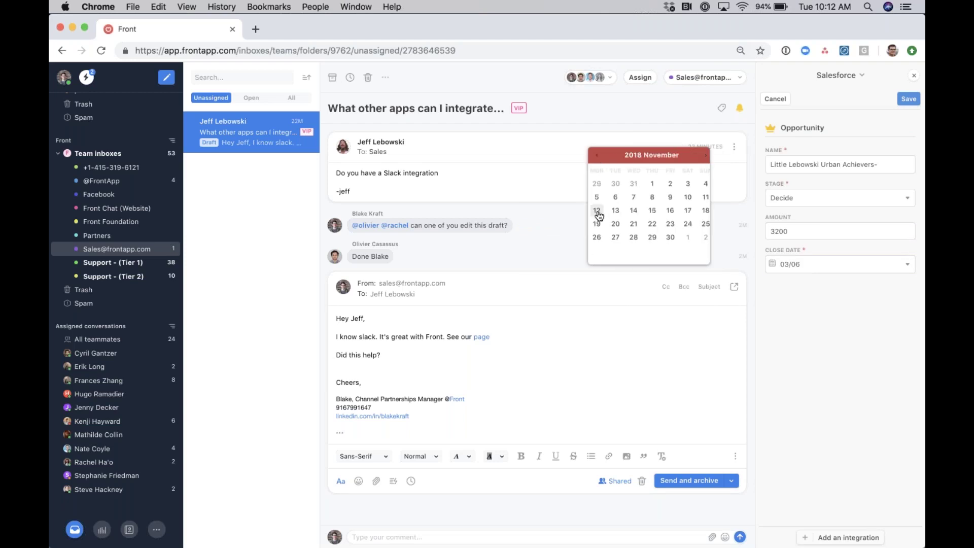
{"action": "left_click", "coordinate": [597, 211]}
{"action": "left_click", "coordinate": [908, 99]}
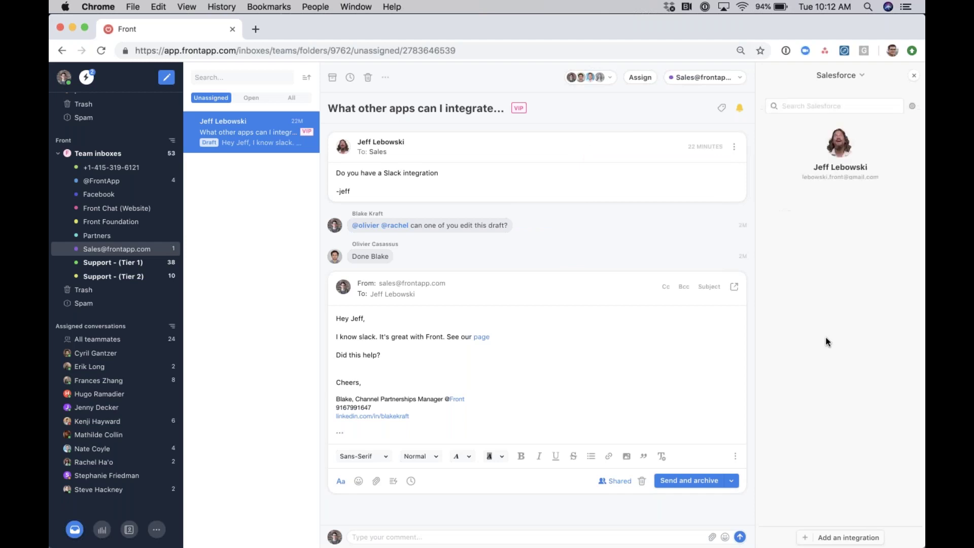
{"action": "scroll", "coordinate": [828, 389], "scroll_direction": "down", "scroll_amount": 2}
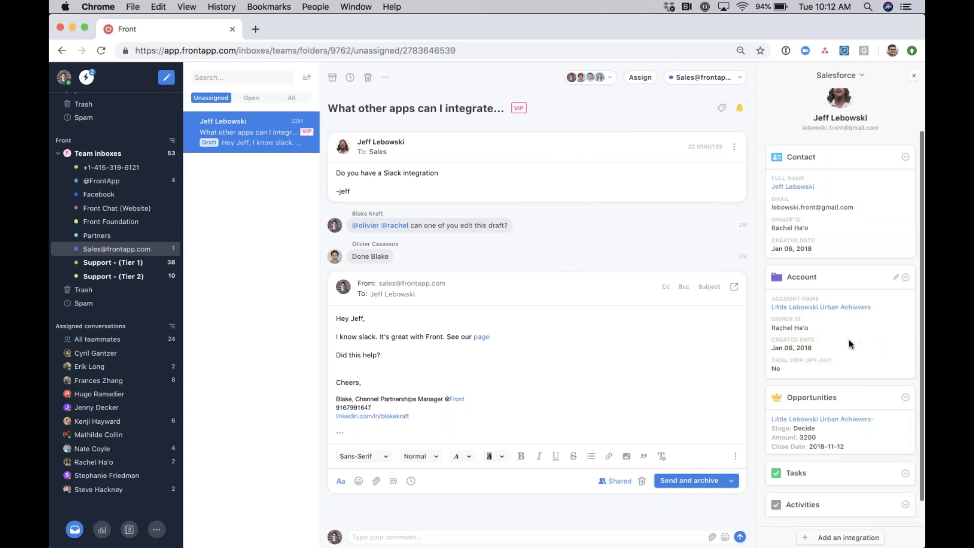
{"action": "scroll", "coordinate": [877, 152], "scroll_direction": "up", "scroll_amount": 2}
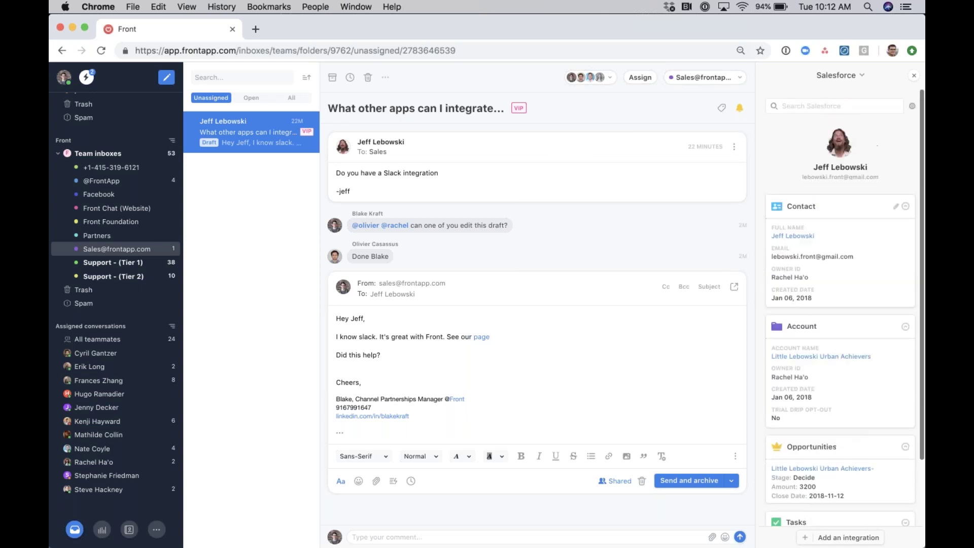
Step: Browse the full list of integrations and plugins that can be shown beside the conversation
{"action": "left_click", "coordinate": [846, 77]}
{"action": "scroll", "coordinate": [834, 171], "scroll_direction": "down", "scroll_amount": 5}
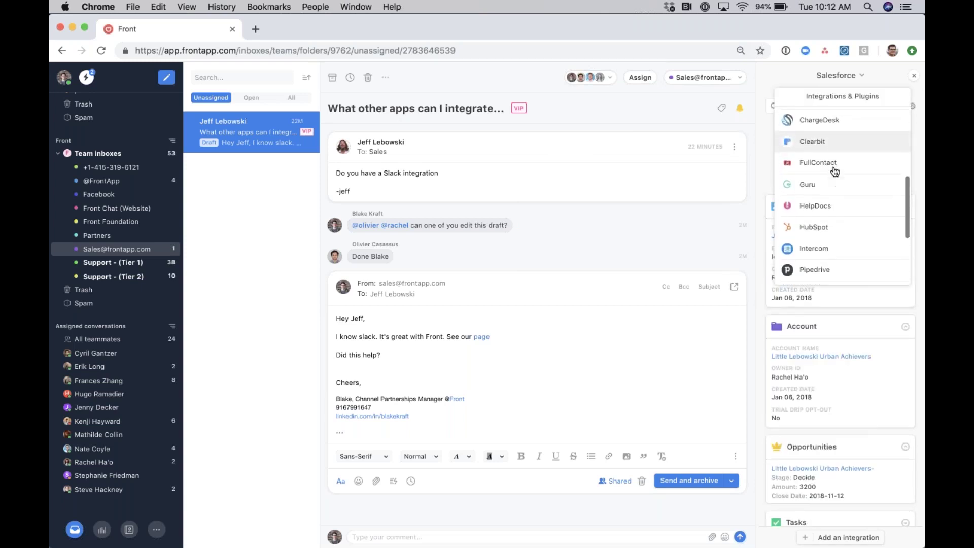
{"action": "scroll", "coordinate": [834, 171], "scroll_direction": "down", "scroll_amount": 4}
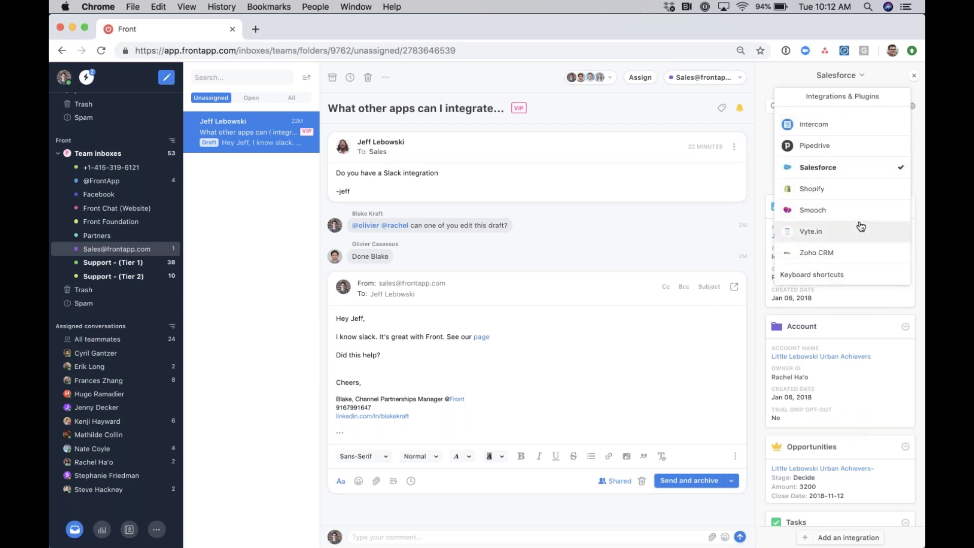
Step: Show the sender's HubSpot record beside the conversation and look through its contact and company details
{"action": "scroll", "coordinate": [861, 227], "scroll_direction": "up", "scroll_amount": 5}
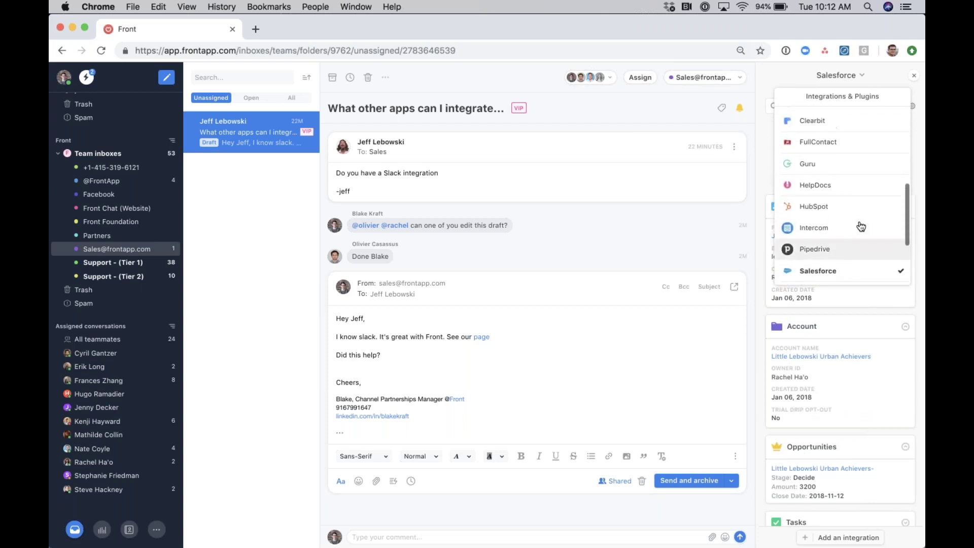
{"action": "left_click", "coordinate": [850, 218]}
{"action": "scroll", "coordinate": [874, 260], "scroll_direction": "down", "scroll_amount": 3}
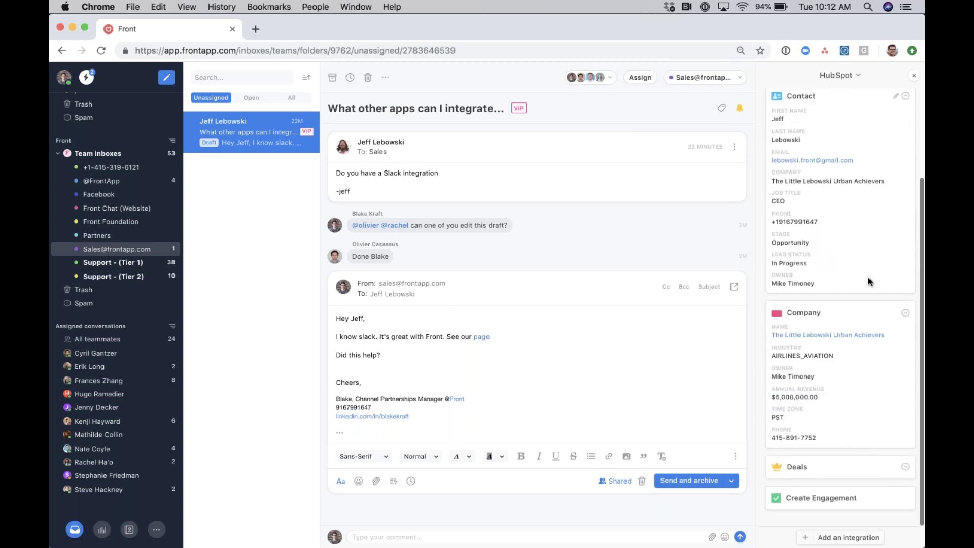
{"action": "scroll", "coordinate": [867, 281], "scroll_direction": "up", "scroll_amount": 2}
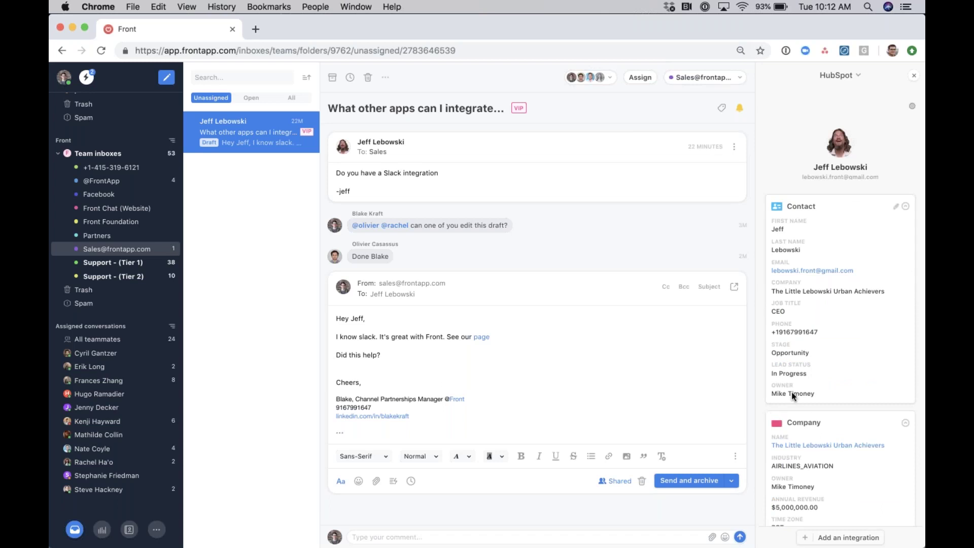
Step: Switch the integration shown beside the conversation from HubSpot to Calendar
{"action": "left_click", "coordinate": [843, 76]}
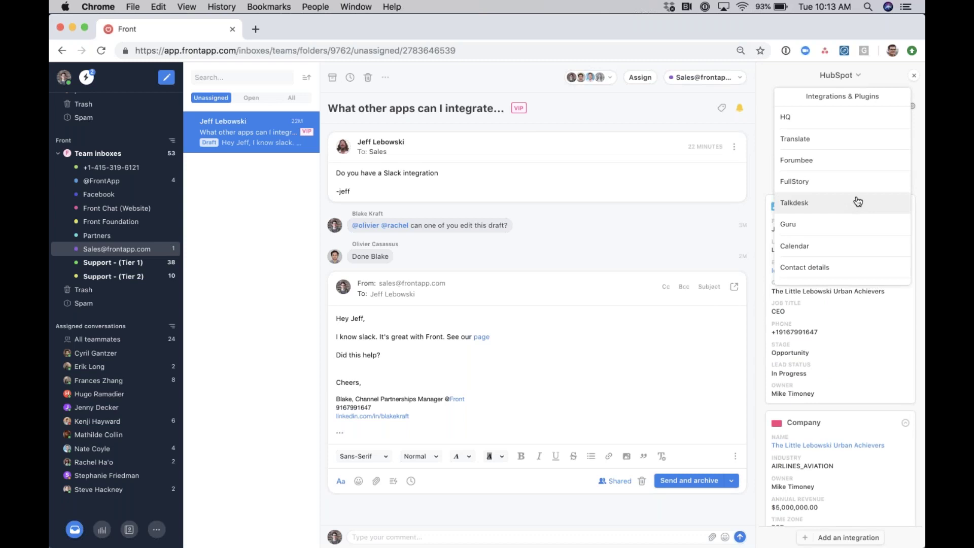
{"action": "left_click", "coordinate": [839, 252]}
{"action": "left_click", "coordinate": [804, 121]}
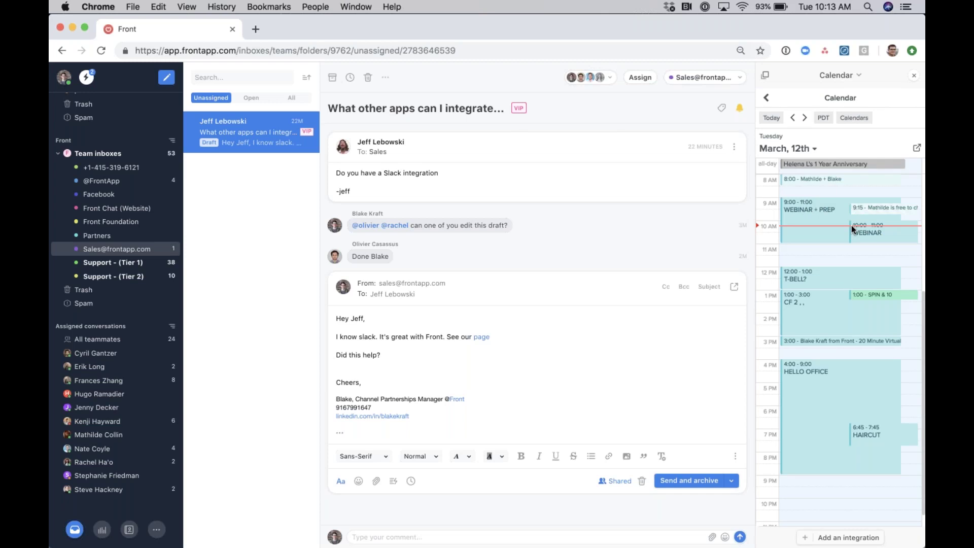
Step: Show the HQ plugin beside the conversation and look over the sender's user and company details
{"action": "left_click", "coordinate": [832, 77]}
{"action": "left_click", "coordinate": [825, 126]}
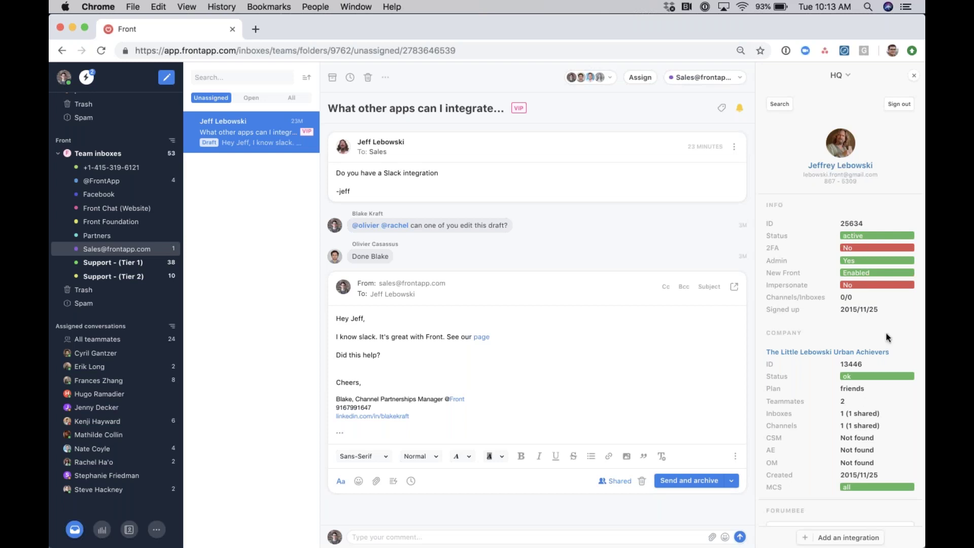
{"action": "scroll", "coordinate": [885, 316], "scroll_direction": "down", "scroll_amount": 1}
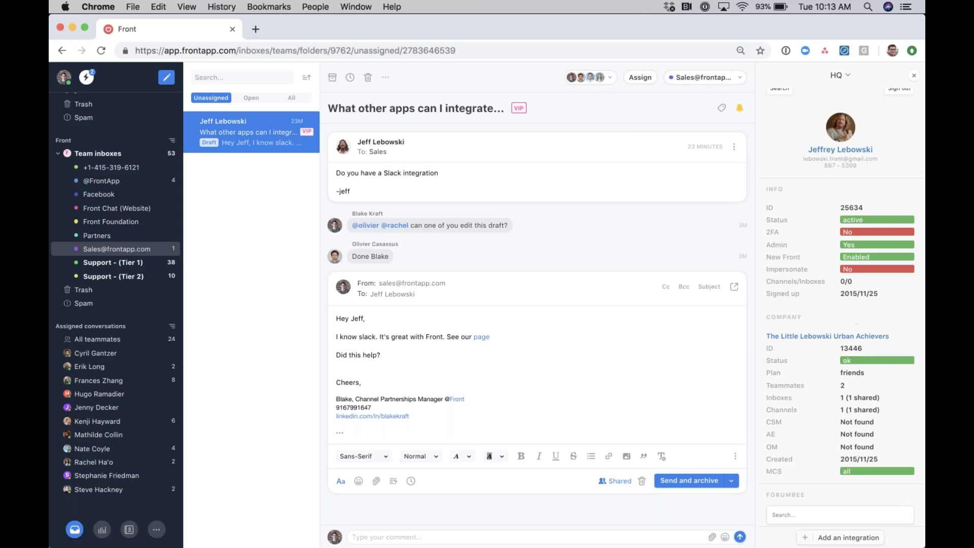
{"action": "scroll", "coordinate": [881, 304], "scroll_direction": "up", "scroll_amount": 1}
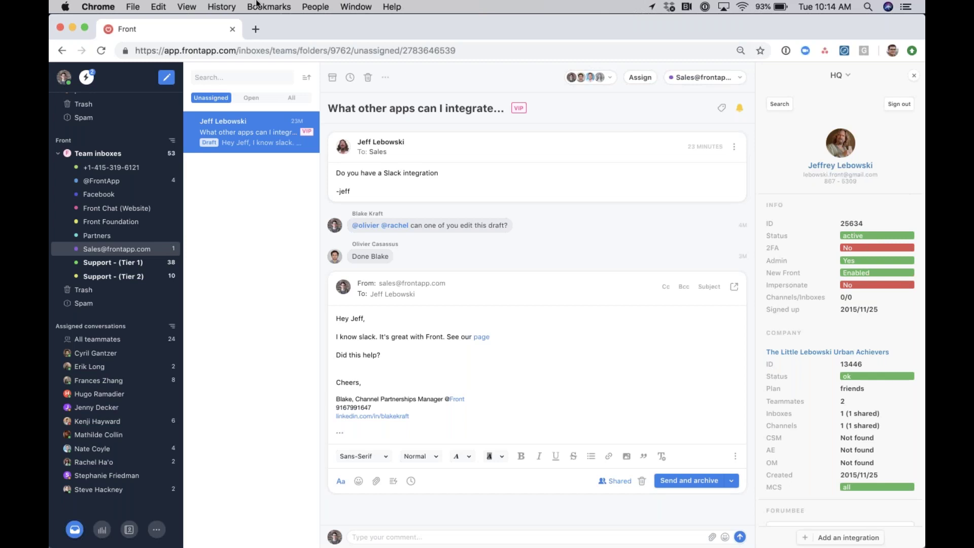
Step: Open the API reference at dev.frontapp.com in a new browser tab, look at the introduction, and close that tab
{"action": "left_click", "coordinate": [257, 30]}
{"action": "type", "text": "dev"}
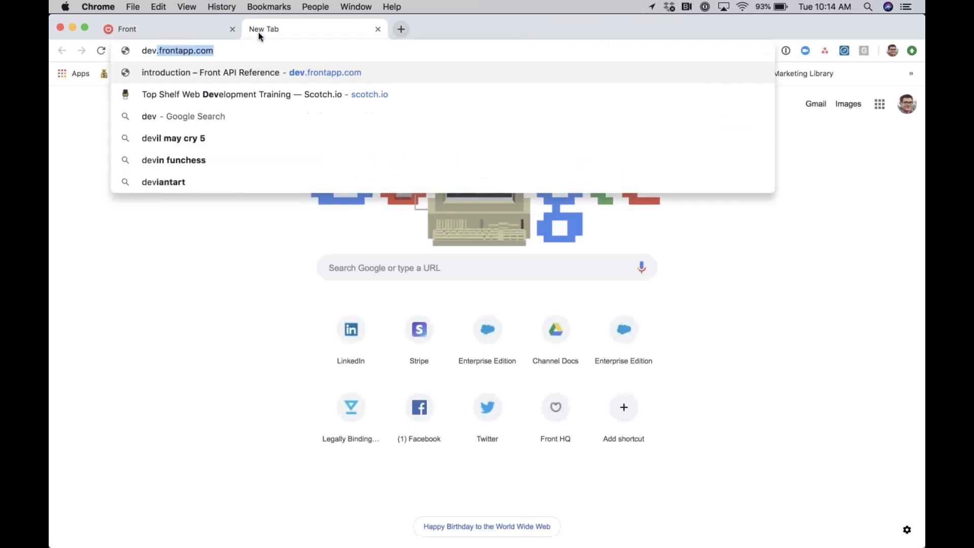
{"action": "key", "text": "Return"}
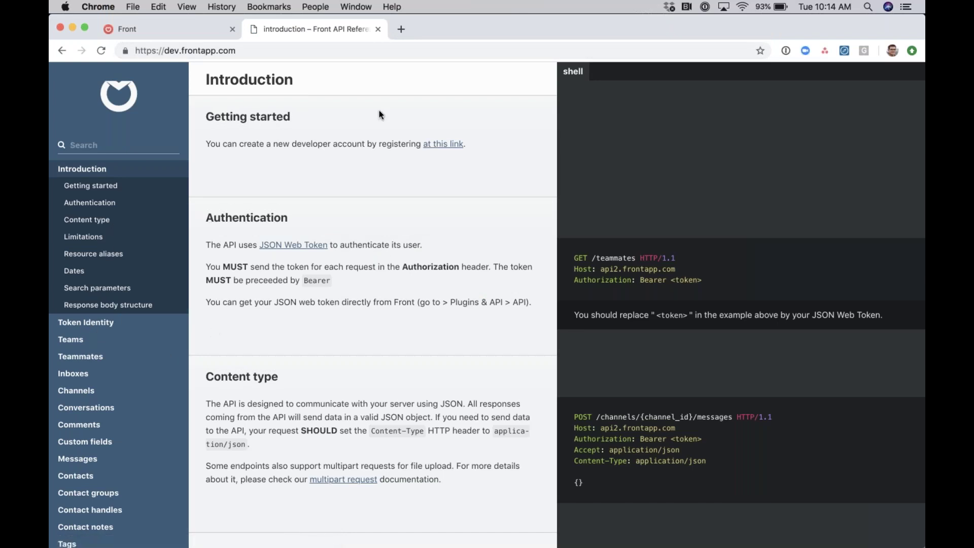
{"action": "left_click", "coordinate": [378, 30]}
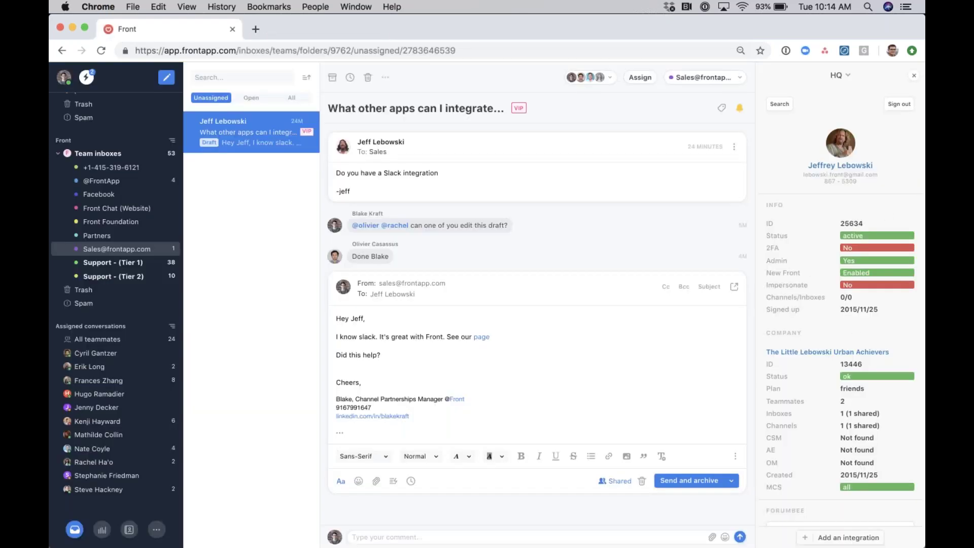
Step: Hide the integrations beside the conversation and check which linked items can be created from its tag options
{"action": "left_click", "coordinate": [914, 76]}
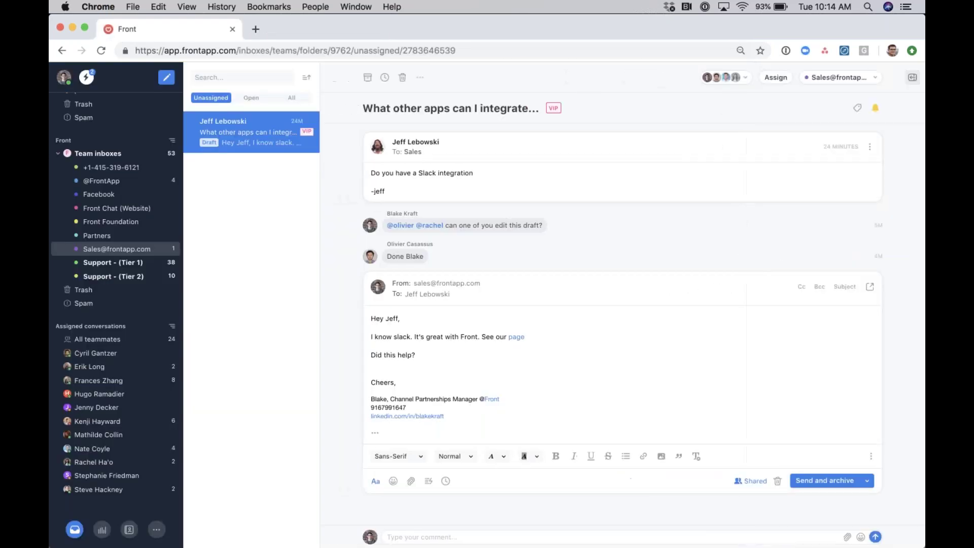
{"action": "left_click", "coordinate": [855, 108]}
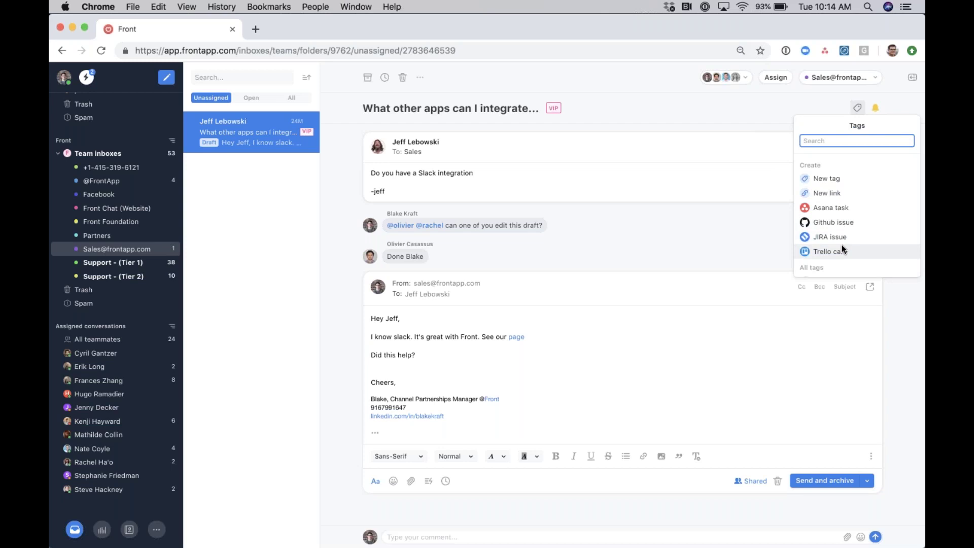
{"action": "left_click", "coordinate": [745, 204]}
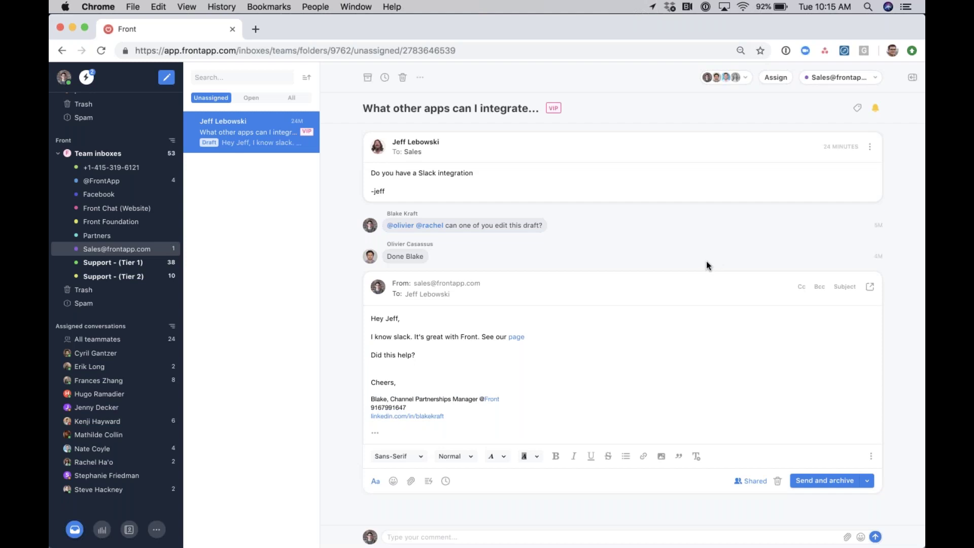
Step: View the form for creating an Asana task from the conversation, check its project choices, and dismiss it
{"action": "left_click", "coordinate": [858, 108]}
{"action": "left_click", "coordinate": [838, 209]}
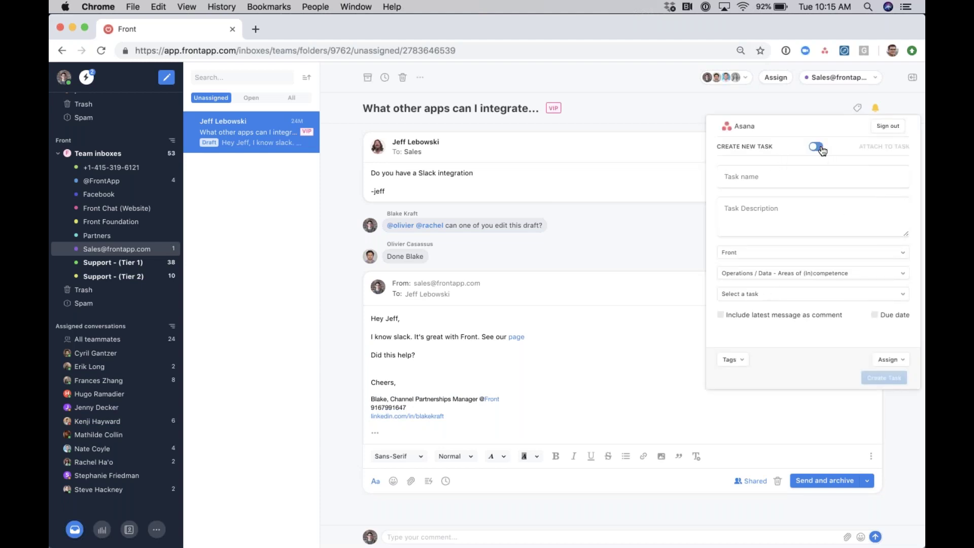
{"action": "left_click", "coordinate": [856, 273]}
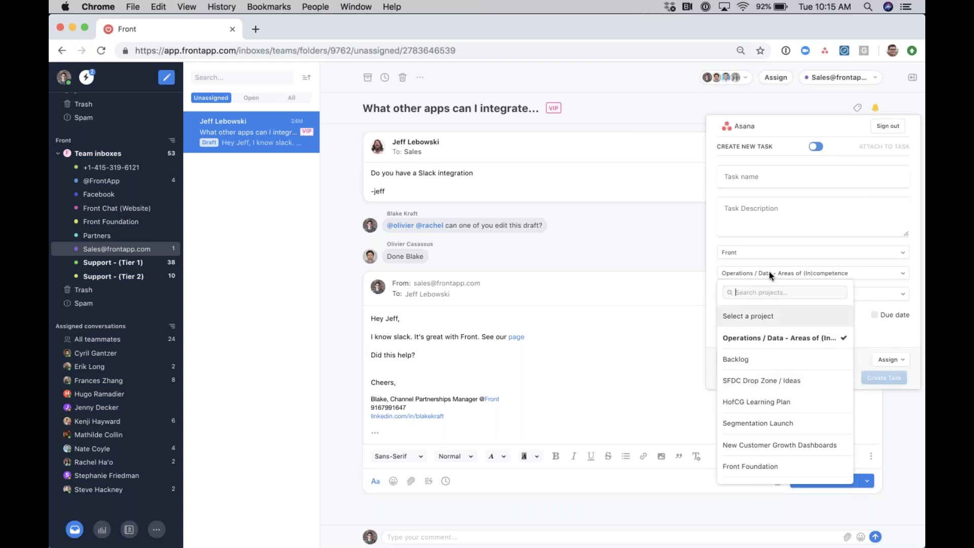
{"action": "left_click", "coordinate": [780, 246]}
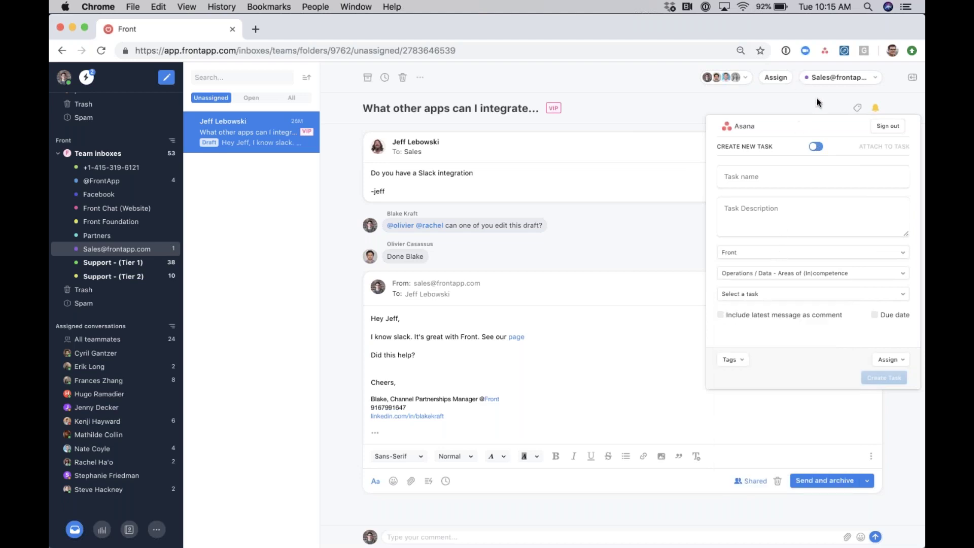
{"action": "left_click", "coordinate": [835, 107]}
Step: View the form for creating a Trello card from the conversation and dismiss it without creating a card
{"action": "left_click", "coordinate": [858, 107]}
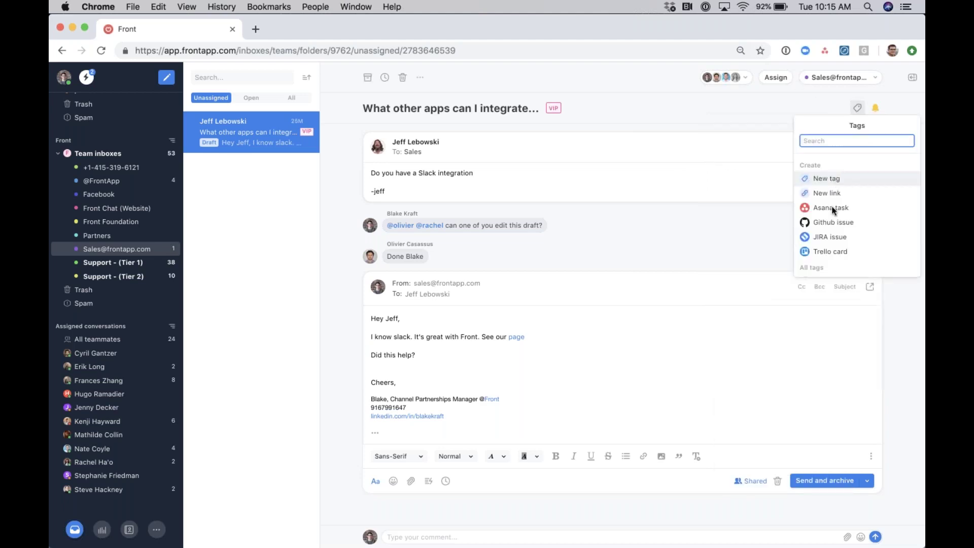
{"action": "left_click", "coordinate": [827, 251]}
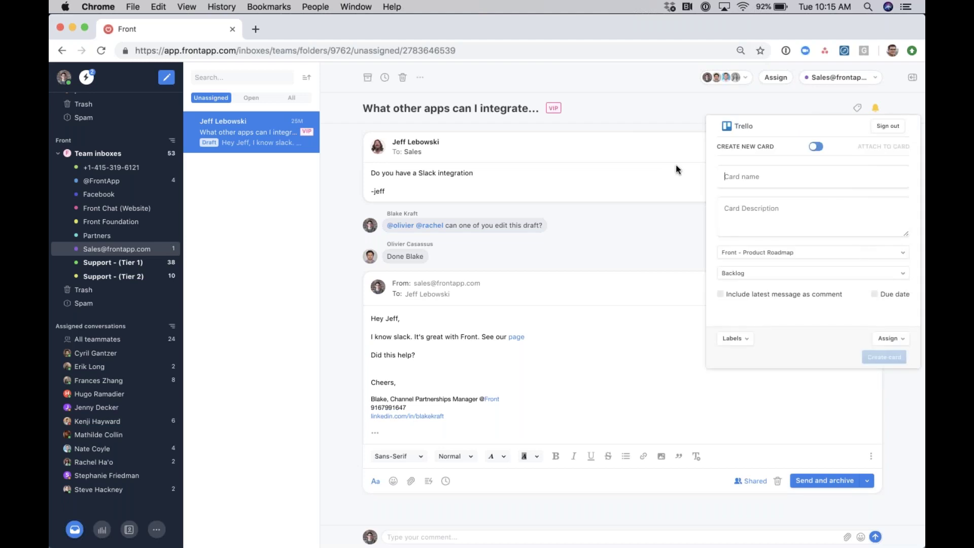
{"action": "left_click", "coordinate": [645, 165]}
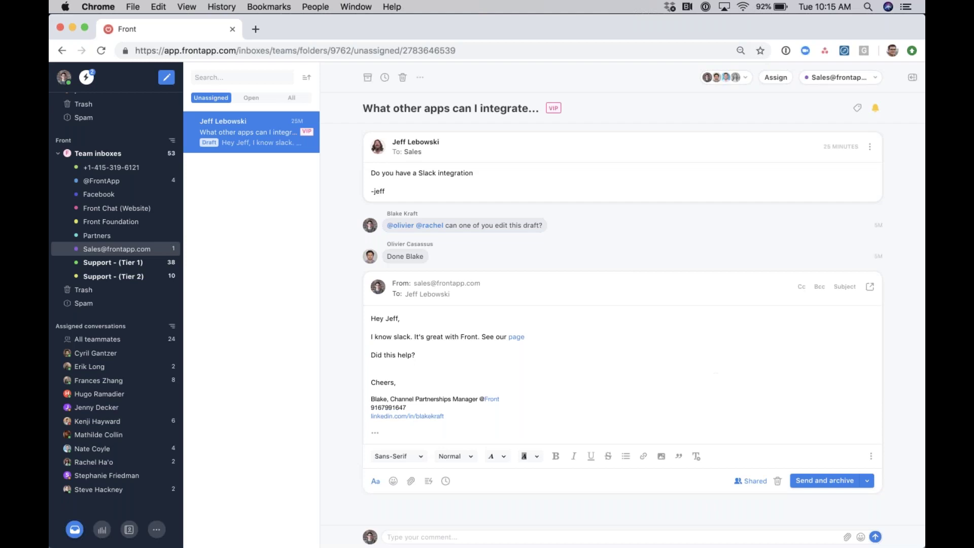
Step: Delete the shared draft reply from the Slack integration conversation
{"action": "left_click", "coordinate": [777, 481]}
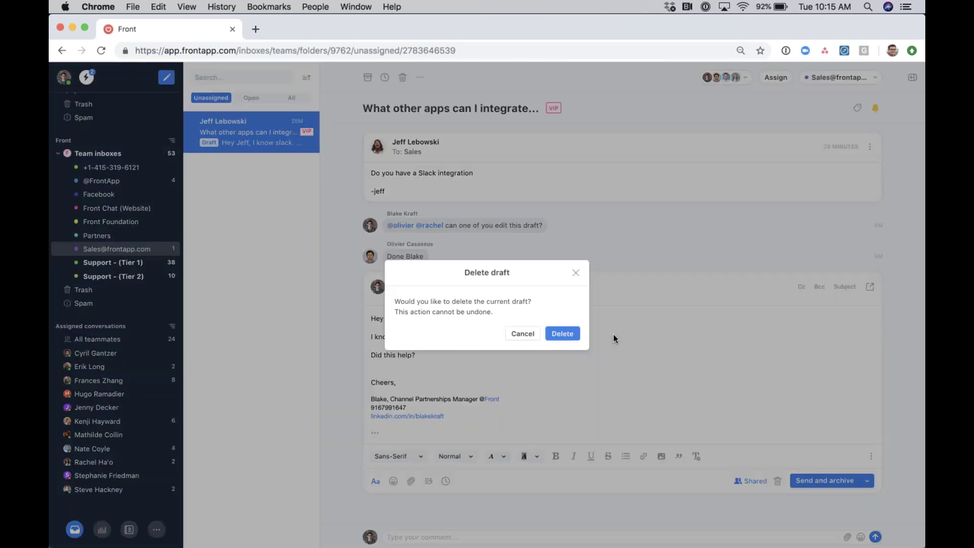
{"action": "left_click", "coordinate": [559, 333]}
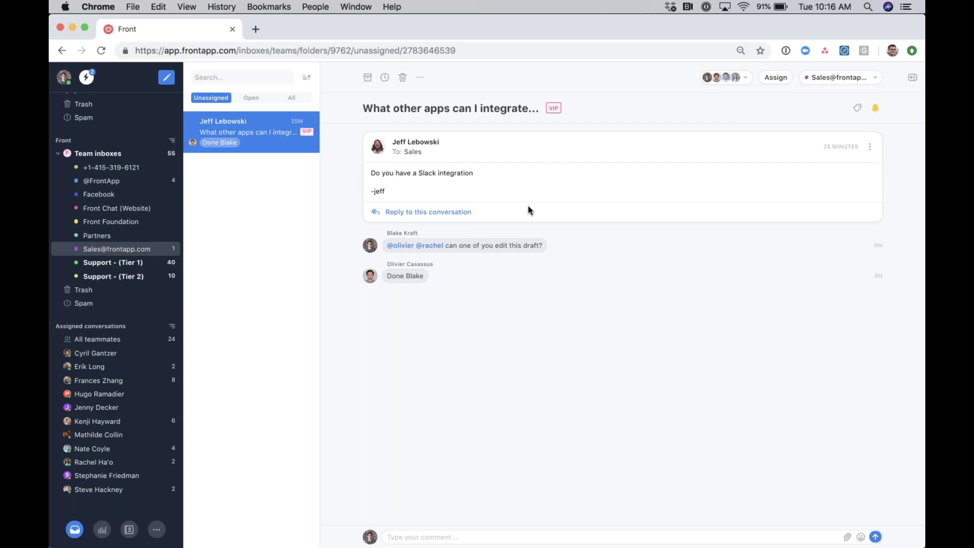
Step: Start a reply to the conversation, check the available sending options, and discard the empty draft
{"action": "left_click", "coordinate": [500, 214]}
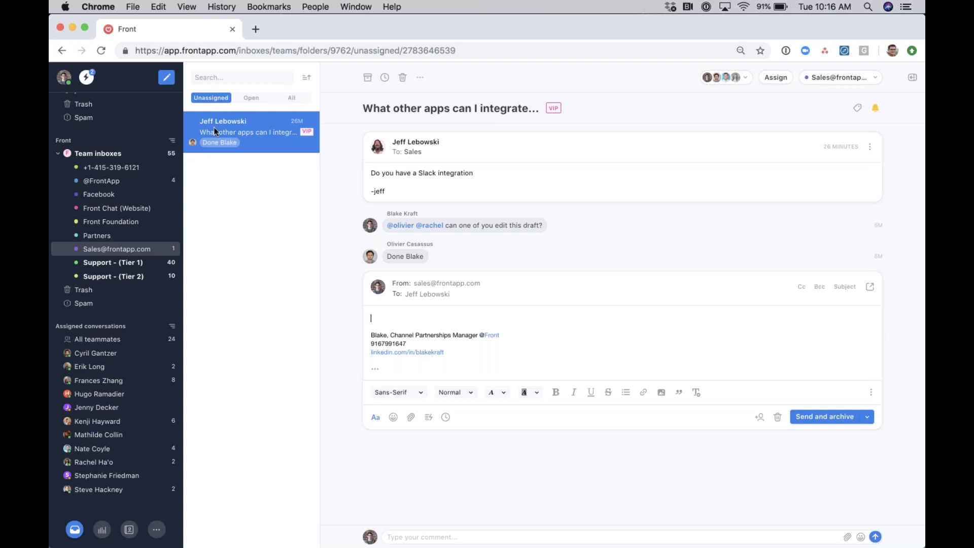
{"action": "left_click", "coordinate": [866, 419]}
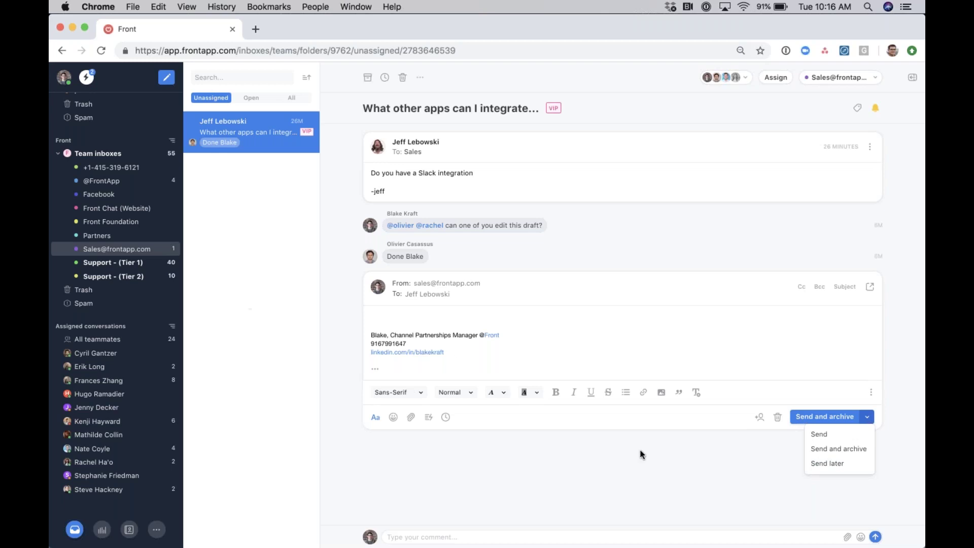
{"action": "left_click", "coordinate": [693, 469]}
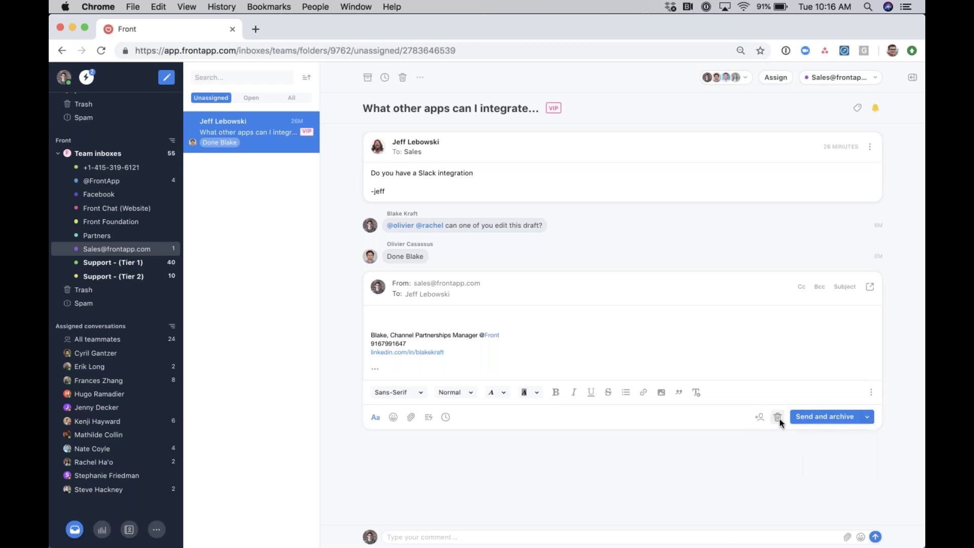
{"action": "left_click", "coordinate": [778, 417]}
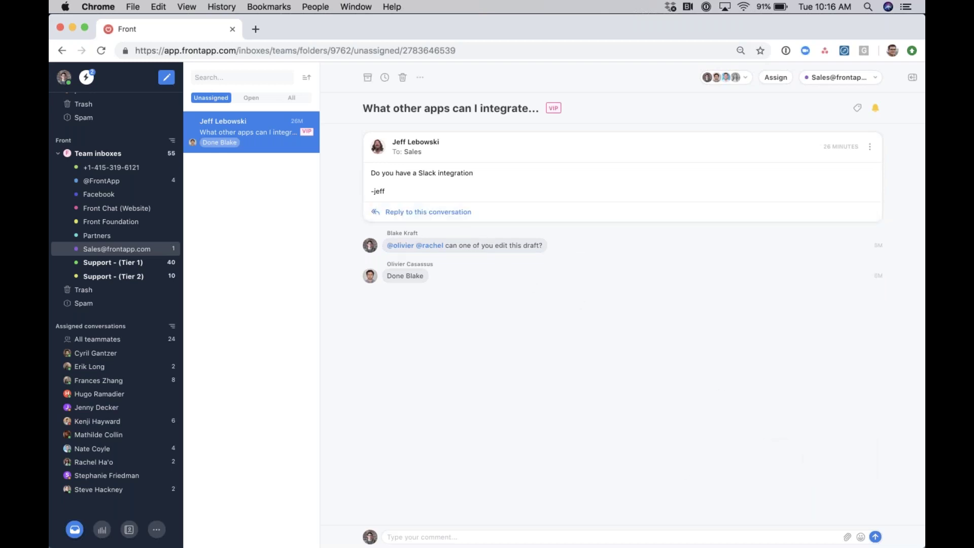
Step: Expand the personal Inbox to list its assigned, shared and individual inboxes
{"action": "scroll", "coordinate": [141, 283], "scroll_direction": "up", "scroll_amount": 3}
{"action": "mouse_move", "coordinate": [588, 248]}
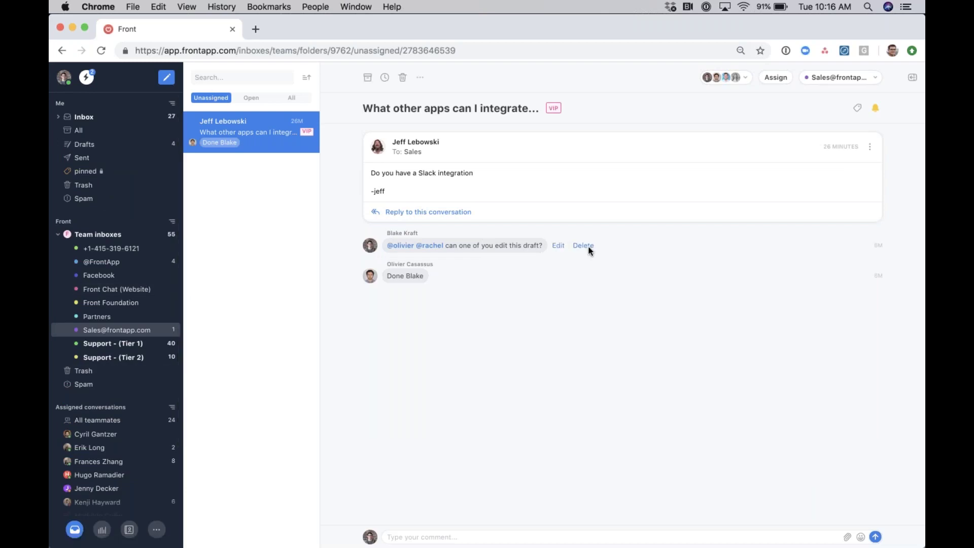
{"action": "left_click", "coordinate": [71, 116]}
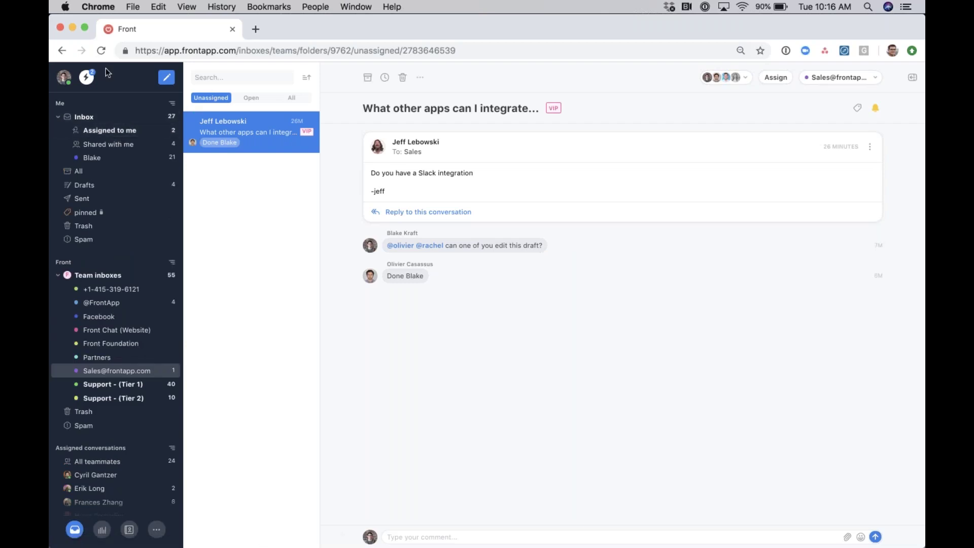
Step: Check the unread notifications and the full notification list, and close the list
{"action": "left_click", "coordinate": [87, 78]}
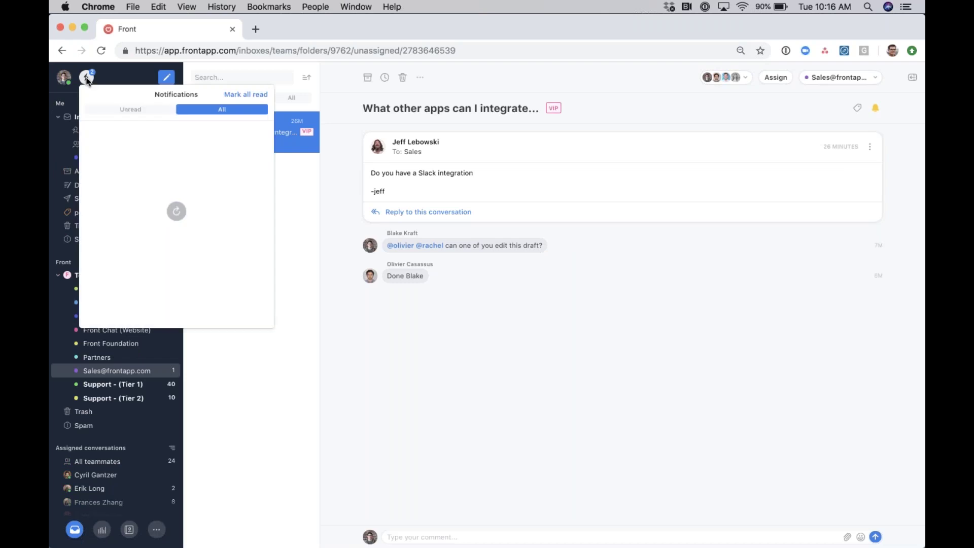
{"action": "left_click", "coordinate": [127, 105]}
{"action": "left_click", "coordinate": [221, 112]}
{"action": "left_click", "coordinate": [306, 215]}
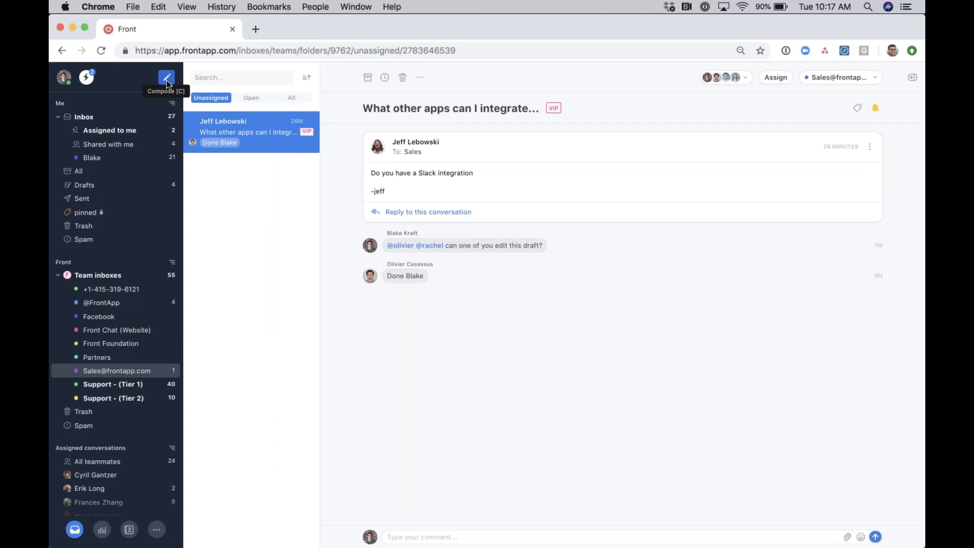
Step: Start a new message, check the addresses it can be sent from, and delete the draft
{"action": "left_click", "coordinate": [166, 79]}
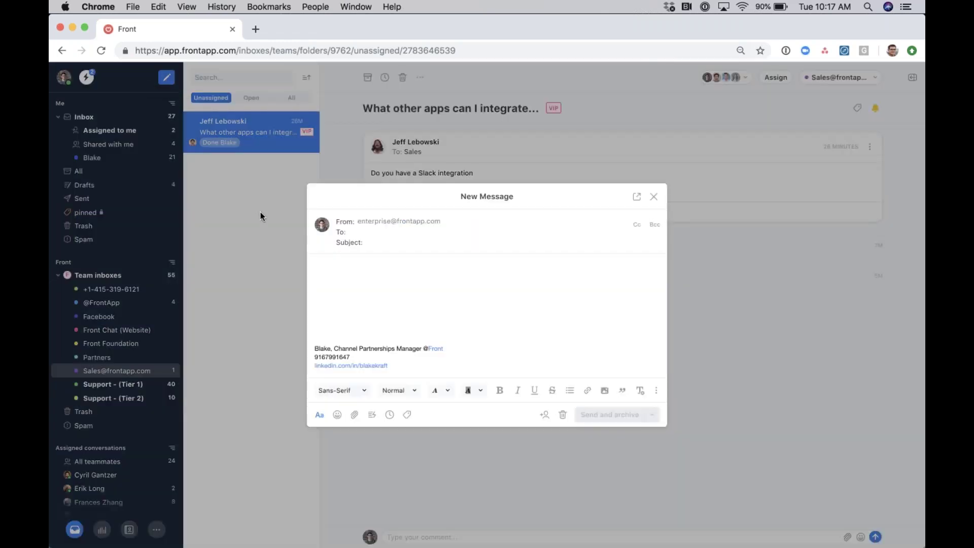
{"action": "left_click", "coordinate": [397, 221]}
{"action": "left_click", "coordinate": [410, 270]}
{"action": "left_click", "coordinate": [561, 414]}
{"action": "left_click", "coordinate": [564, 334]}
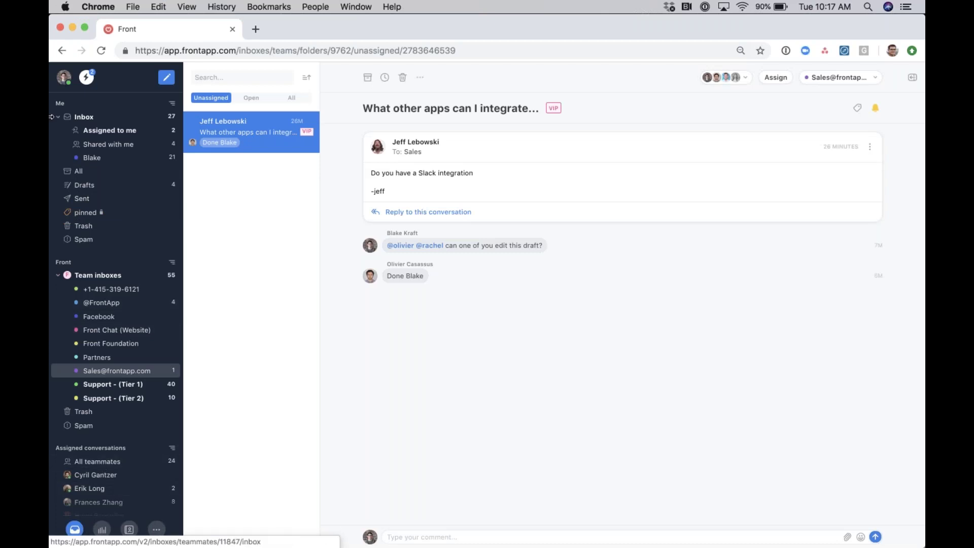
Step: Open the analytics and look through the team report's conversation metrics and tag table
{"action": "left_click", "coordinate": [101, 531]}
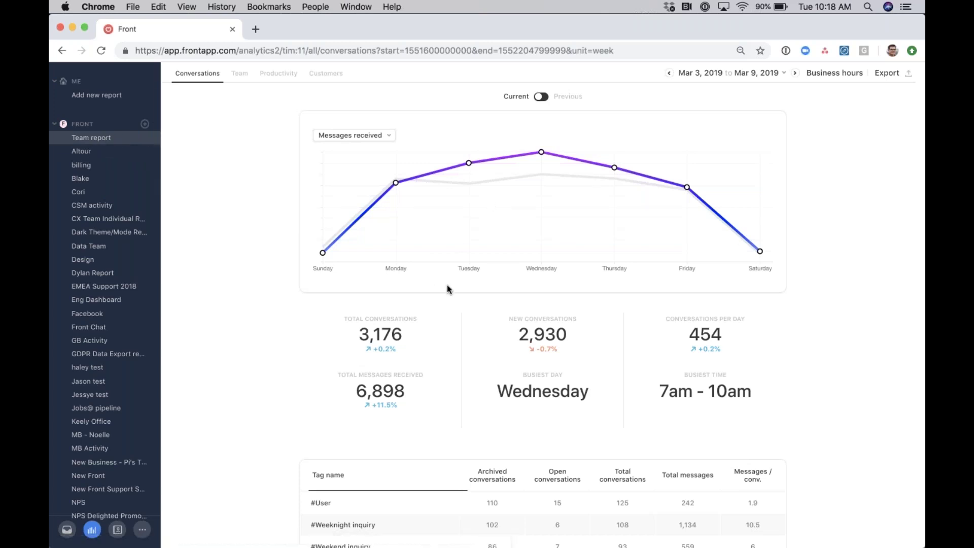
{"action": "scroll", "coordinate": [446, 286], "scroll_direction": "down", "scroll_amount": 5}
{"action": "scroll", "coordinate": [447, 285], "scroll_direction": "up", "scroll_amount": 5}
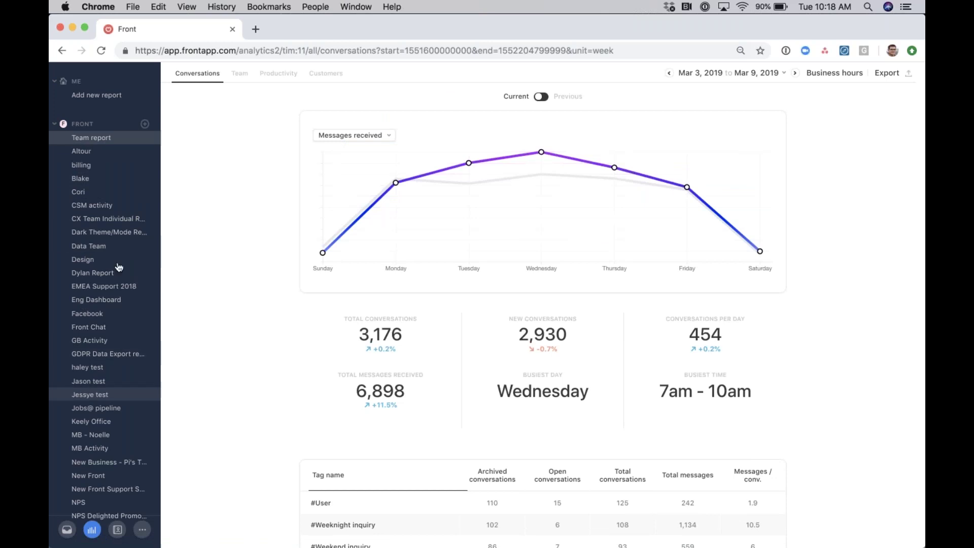
Step: Check the filters offered for a new Front report, and close the form without saving
{"action": "left_click", "coordinate": [145, 124]}
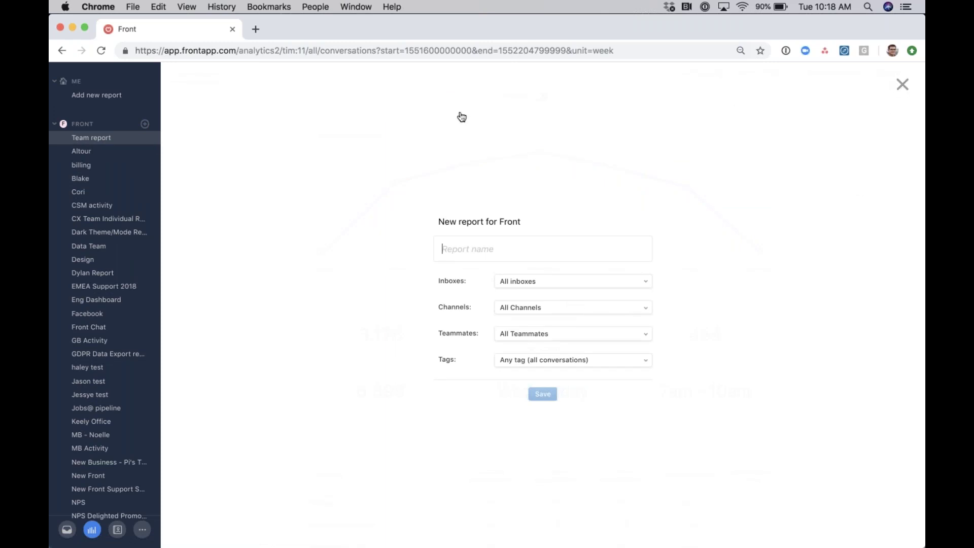
{"action": "left_click", "coordinate": [899, 89]}
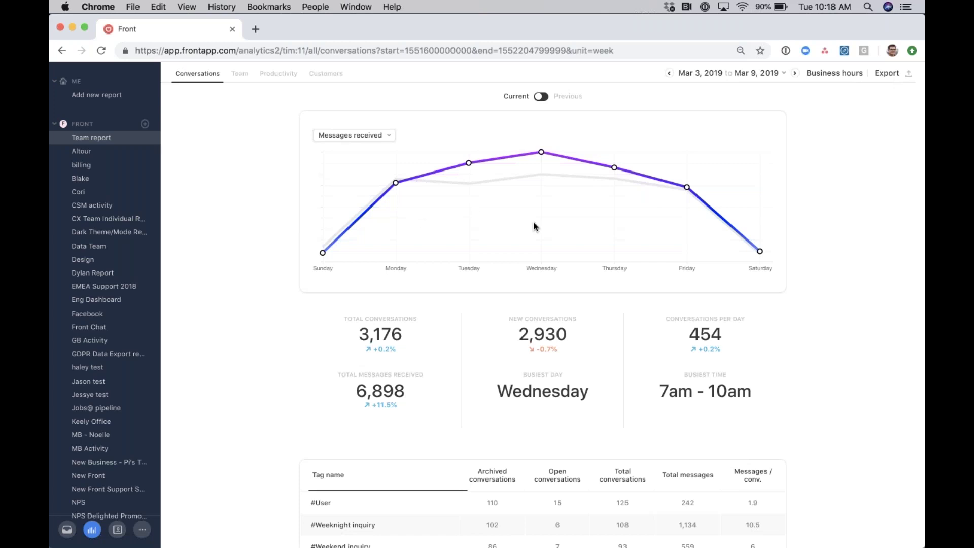
Step: Compare the team report's conversation metrics with the previous period, return to the current one, and review the tag table
{"action": "left_click", "coordinate": [542, 97]}
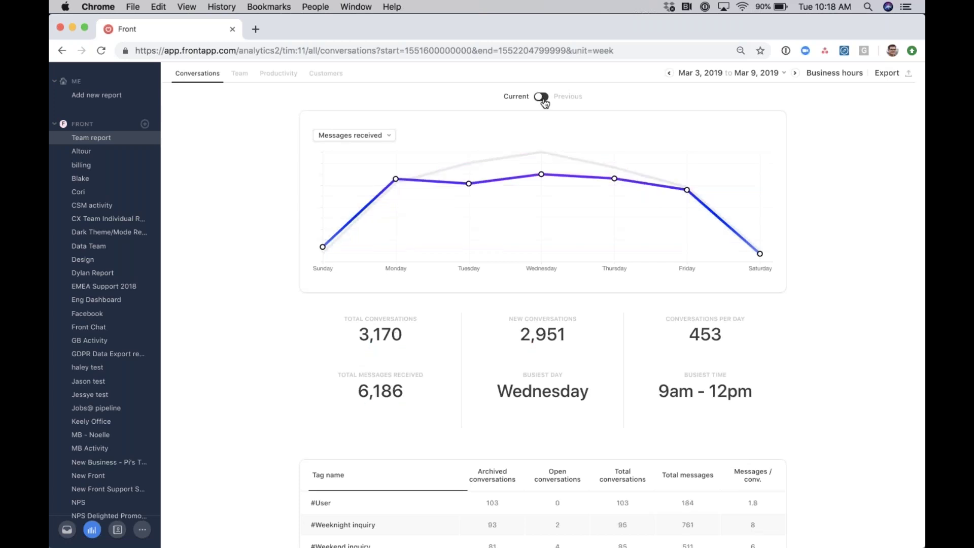
{"action": "left_click", "coordinate": [542, 99]}
{"action": "scroll", "coordinate": [390, 231], "scroll_direction": "down", "scroll_amount": 5}
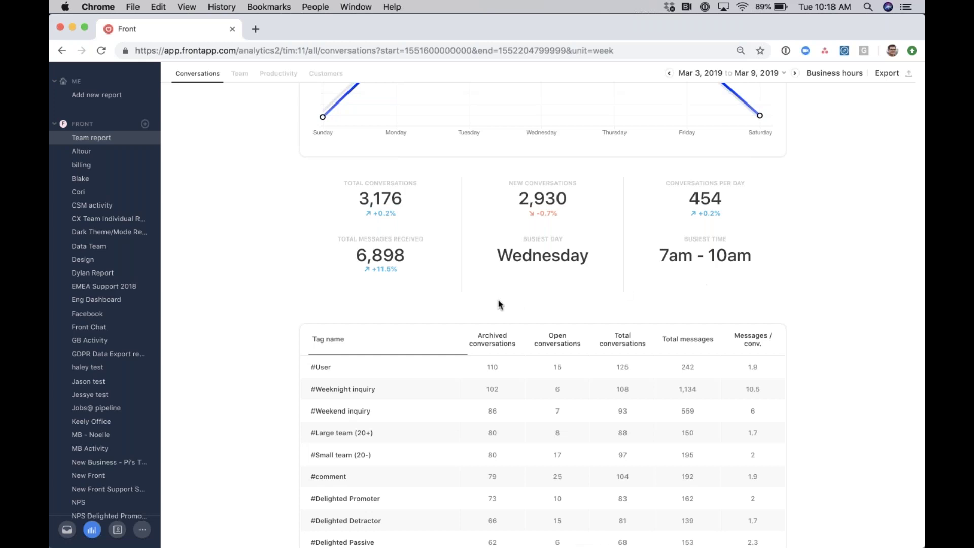
{"action": "scroll", "coordinate": [323, 378], "scroll_direction": "down", "scroll_amount": 1}
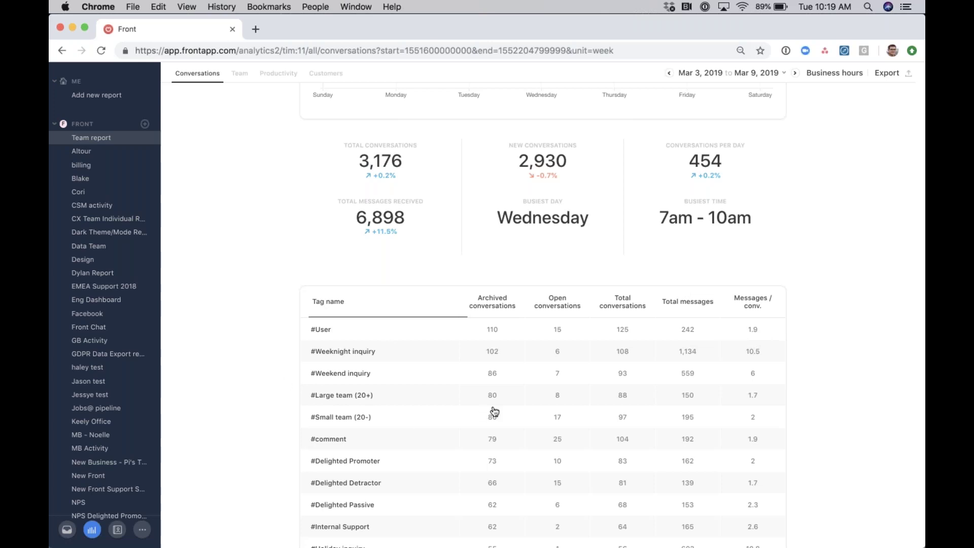
{"action": "scroll", "coordinate": [437, 283], "scroll_direction": "up", "scroll_amount": 4}
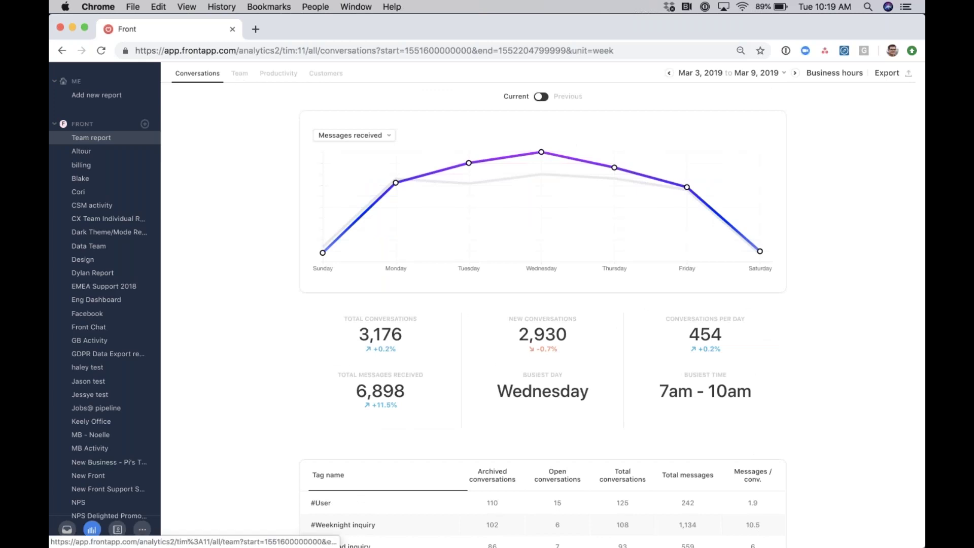
Step: Review the report's Team metrics, including the top teammates and the table of activity per teammate
{"action": "left_click", "coordinate": [238, 76]}
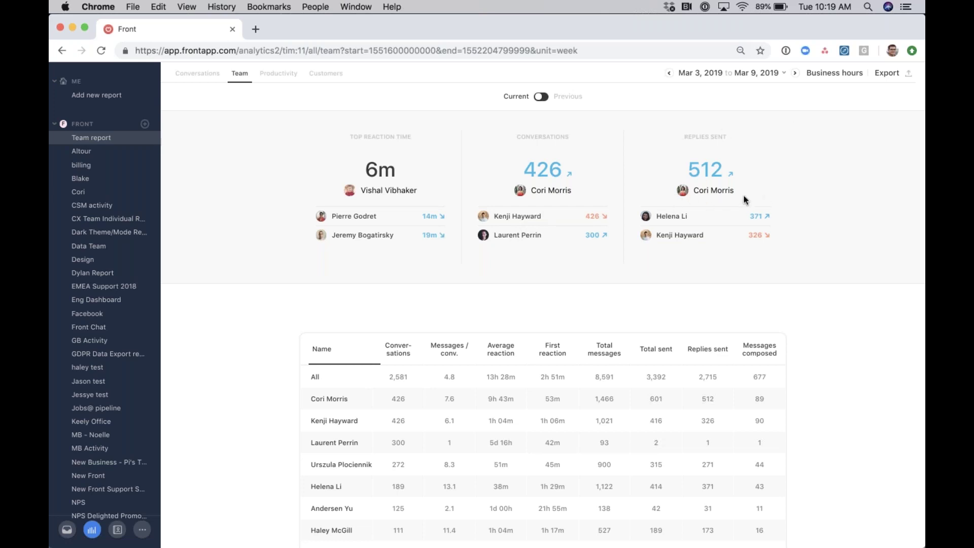
{"action": "scroll", "coordinate": [435, 263], "scroll_direction": "down", "scroll_amount": 5}
{"action": "scroll", "coordinate": [436, 264], "scroll_direction": "down", "scroll_amount": 1}
{"action": "scroll", "coordinate": [465, 259], "scroll_direction": "up", "scroll_amount": 1}
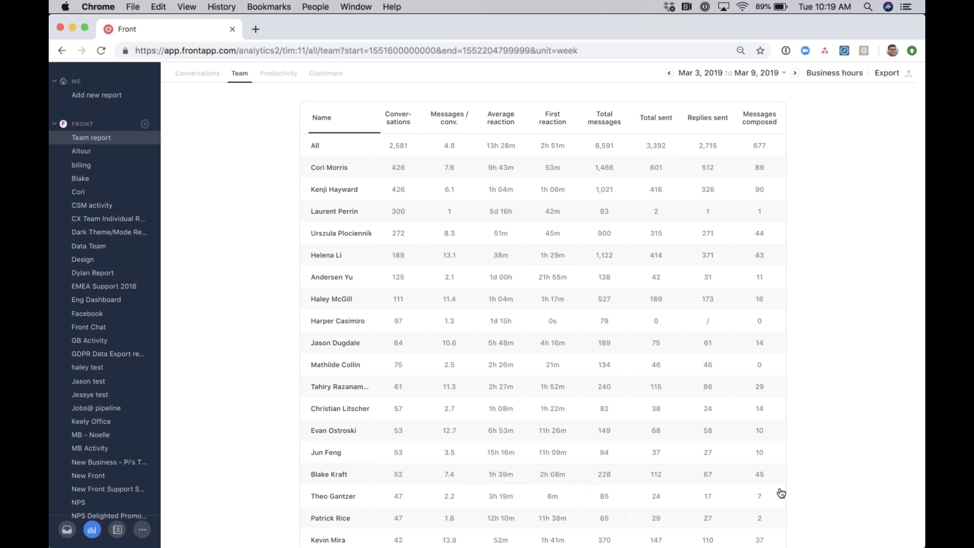
{"action": "scroll", "coordinate": [666, 407], "scroll_direction": "up", "scroll_amount": 5}
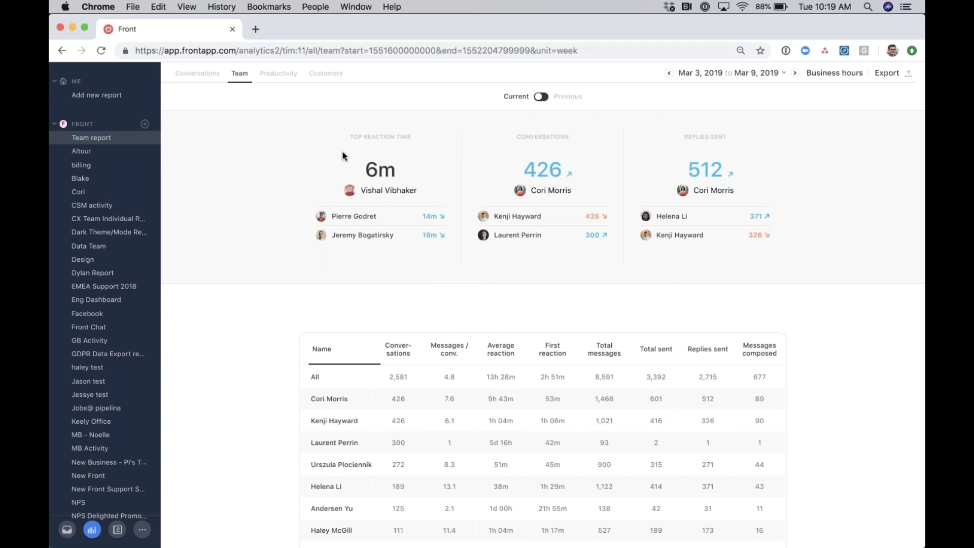
Step: View the report's Productivity and Customers metrics, and return to the Conversations metrics
{"action": "left_click", "coordinate": [279, 73]}
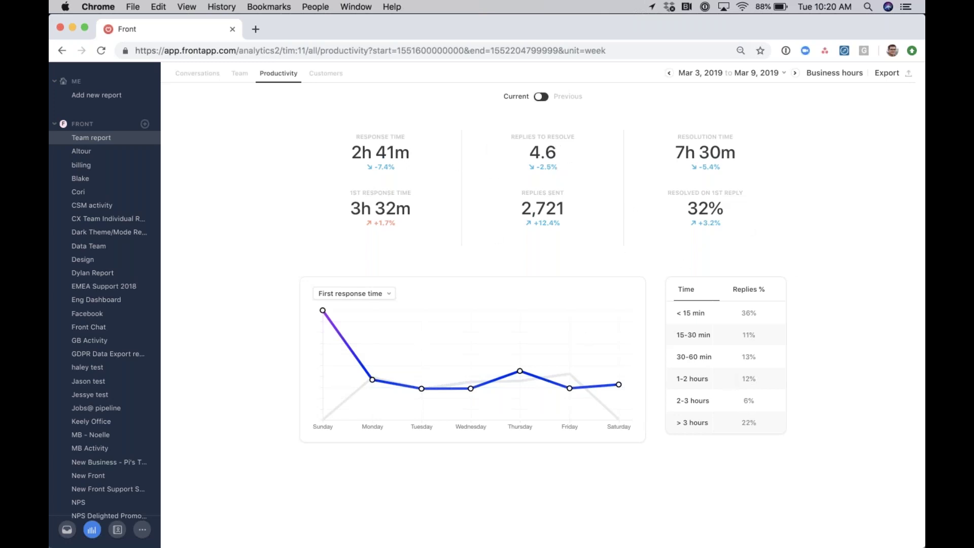
{"action": "left_click", "coordinate": [315, 75]}
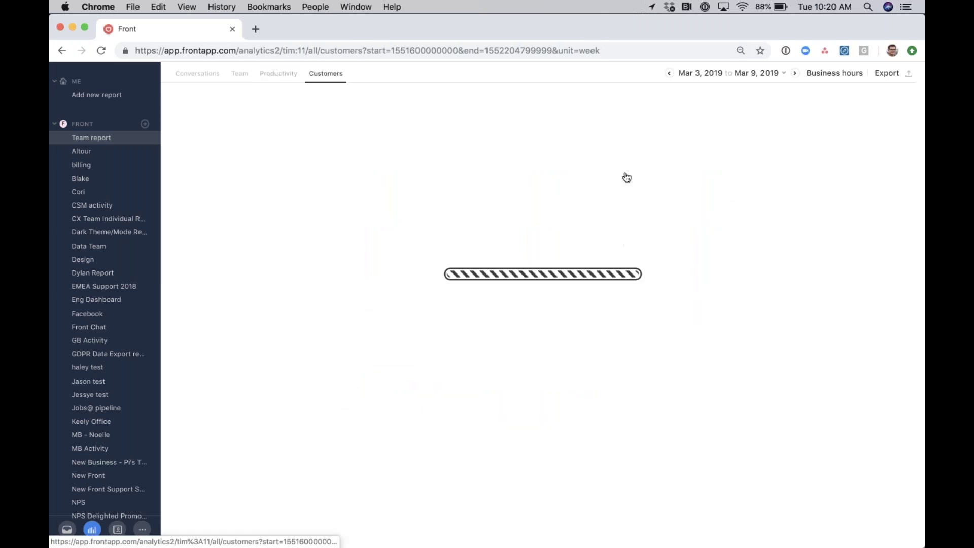
{"action": "left_click", "coordinate": [198, 74]}
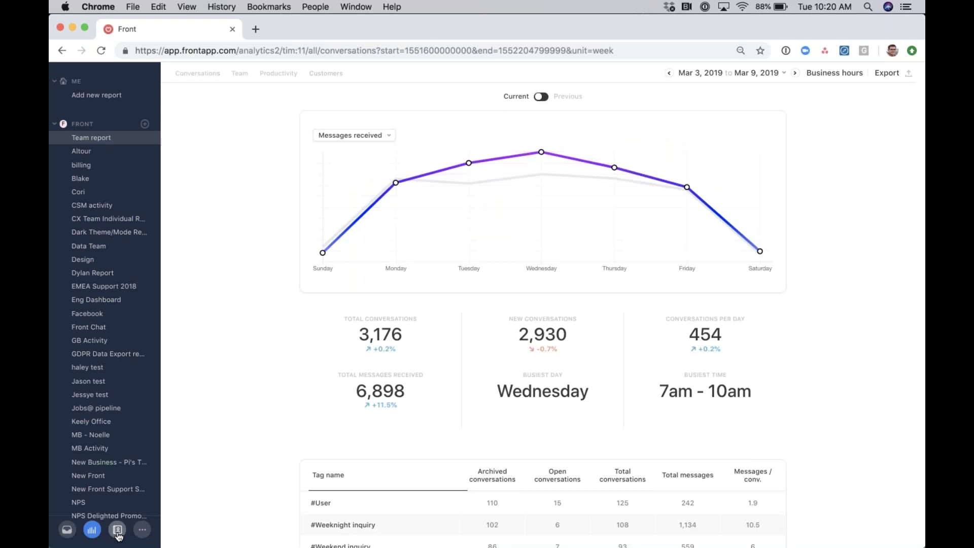
Step: View the contacts list, and open the audit trail of team activity
{"action": "left_click", "coordinate": [118, 533]}
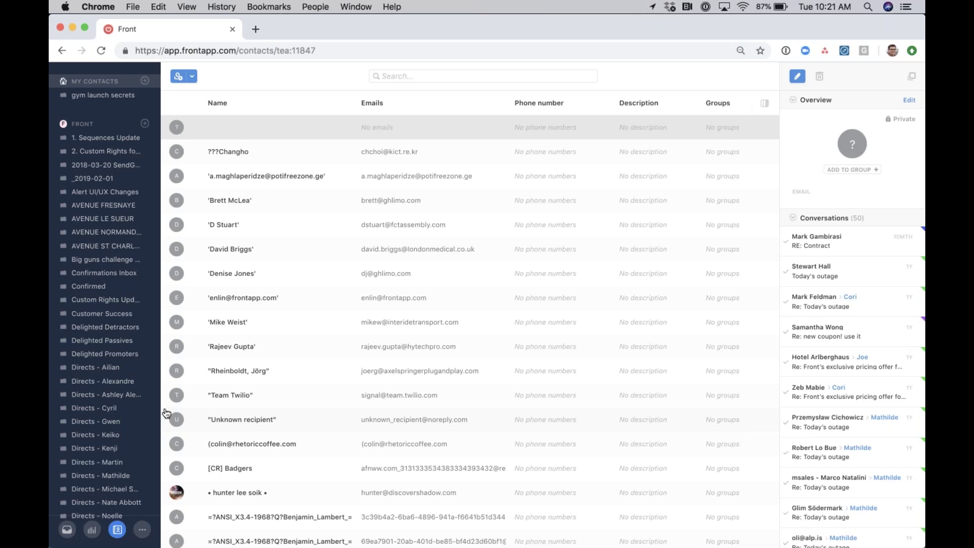
{"action": "left_click", "coordinate": [144, 529]}
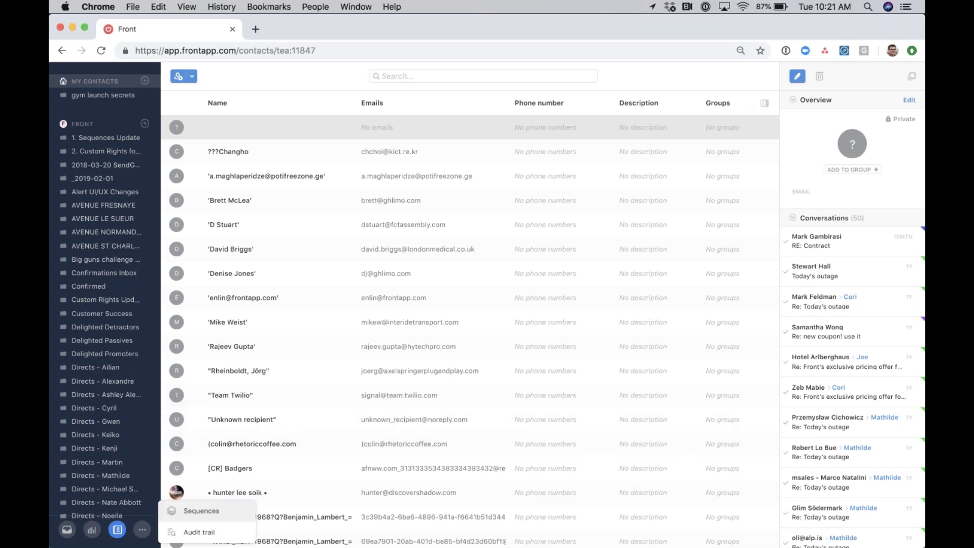
{"action": "left_click", "coordinate": [198, 533]}
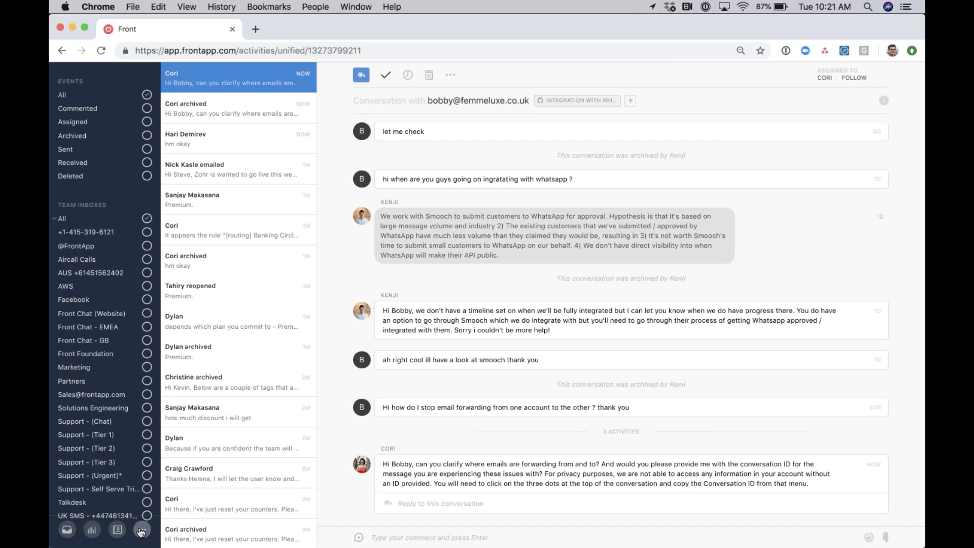
Step: Filter the audit trail to the sales team inbox and a single teammate, and open the most recent comment entry
{"action": "scroll", "coordinate": [135, 309], "scroll_direction": "down", "scroll_amount": 1}
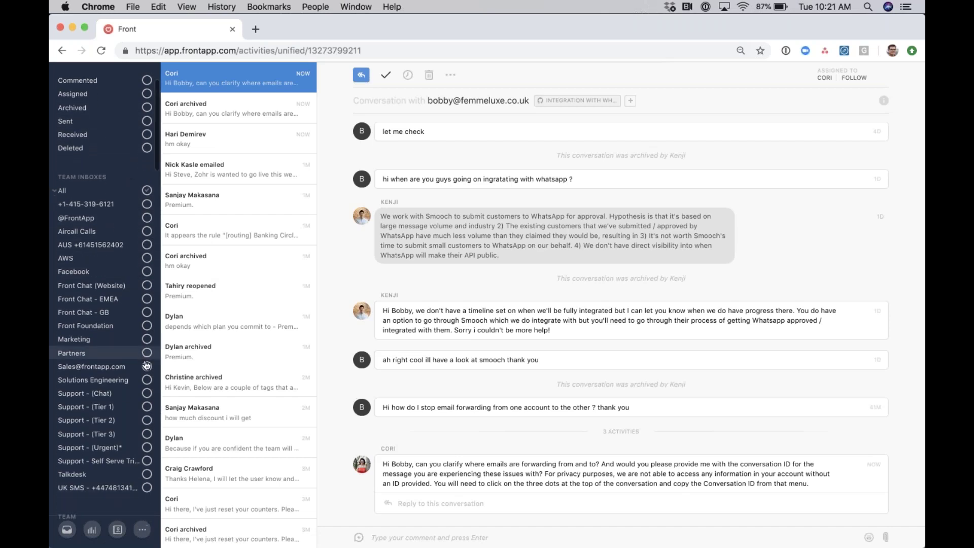
{"action": "left_click", "coordinate": [148, 369]}
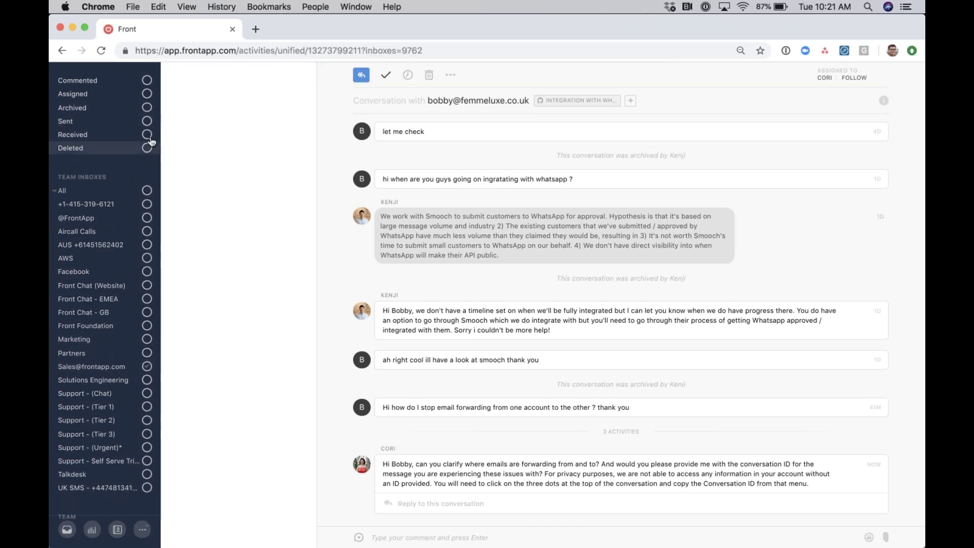
{"action": "scroll", "coordinate": [148, 153], "scroll_direction": "down", "scroll_amount": 10}
{"action": "left_click", "coordinate": [146, 273]}
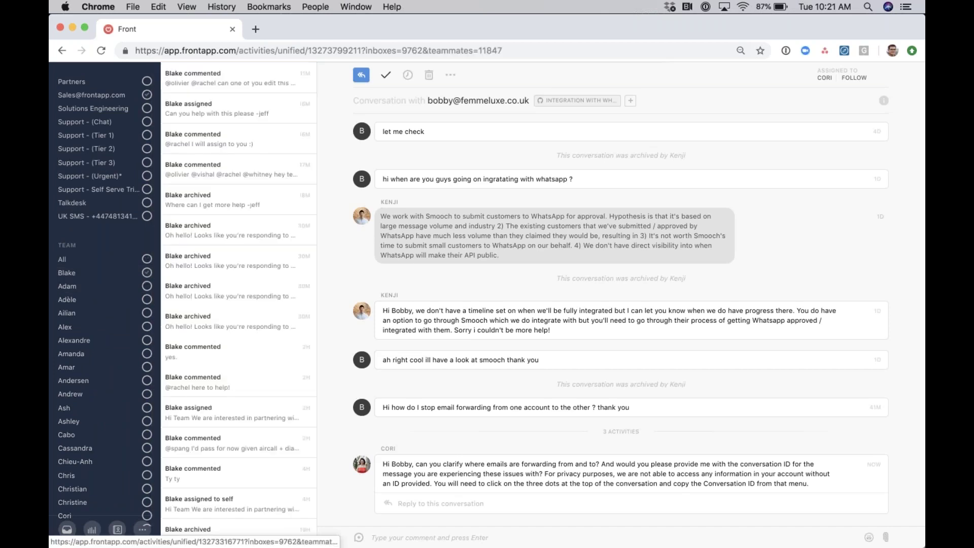
{"action": "left_click", "coordinate": [227, 83]}
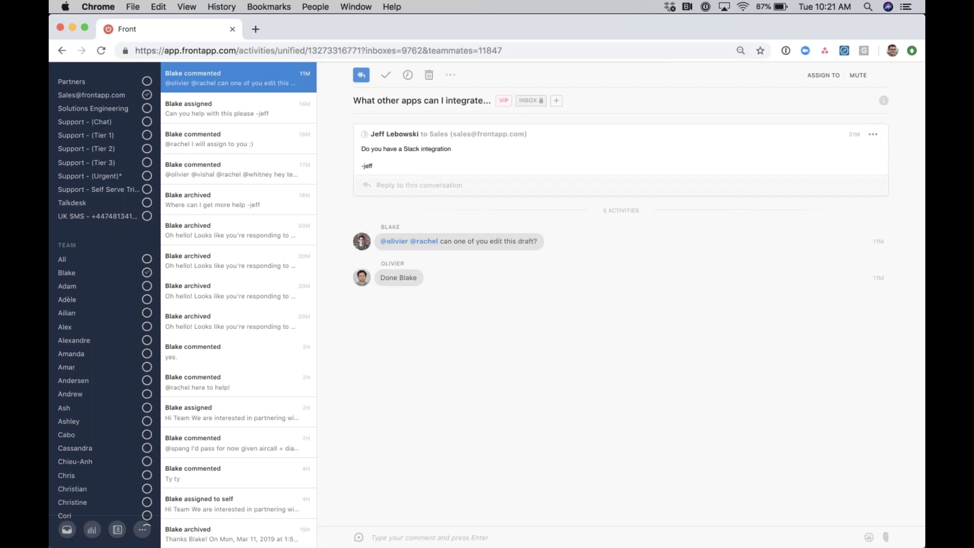
Step: Open the individual sequences list, check the new sequence form's fields, and cancel it
{"action": "left_click", "coordinate": [142, 530]}
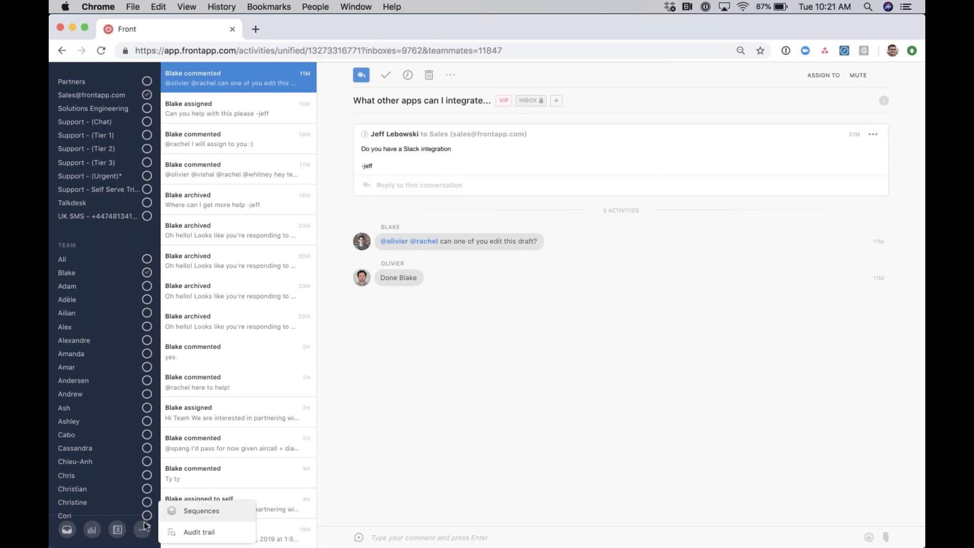
{"action": "left_click", "coordinate": [211, 514]}
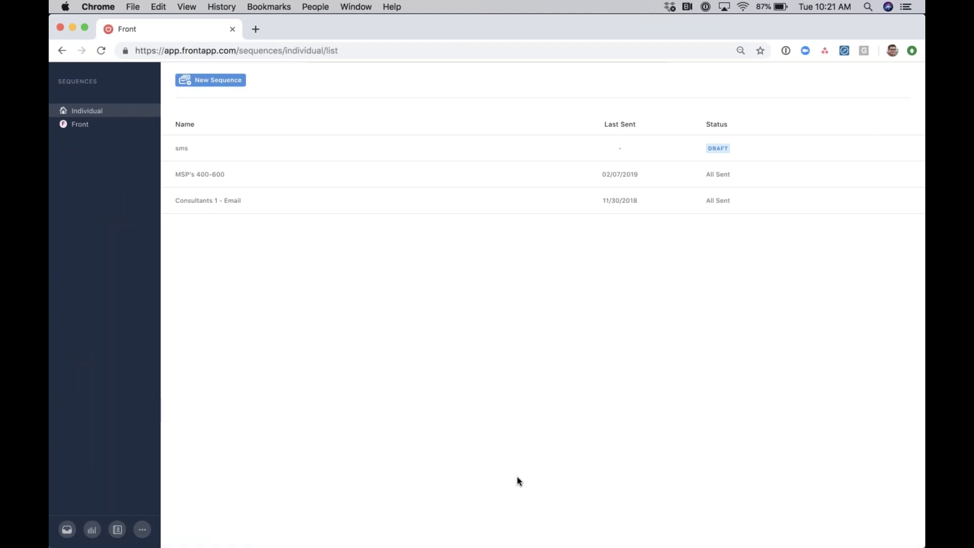
{"action": "left_click", "coordinate": [210, 80]}
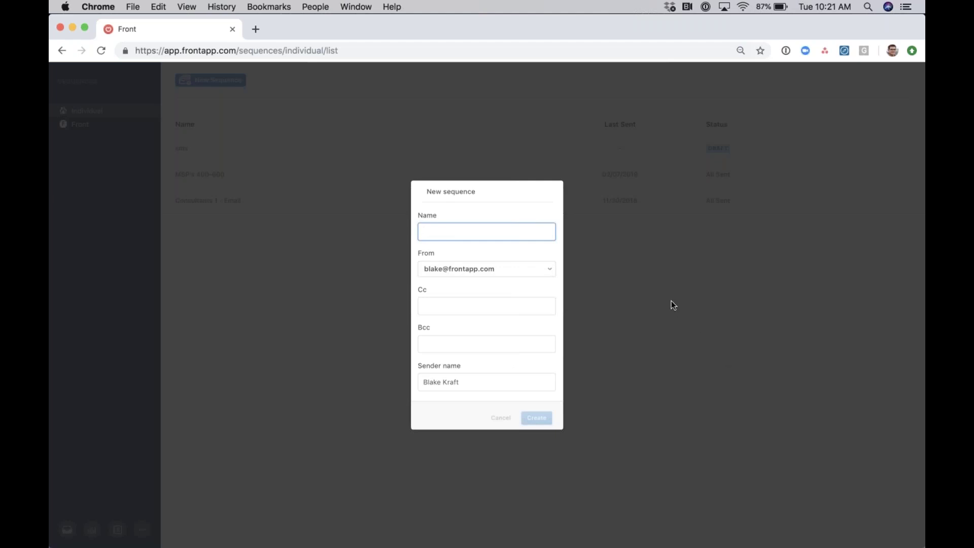
{"action": "left_click", "coordinate": [501, 418]}
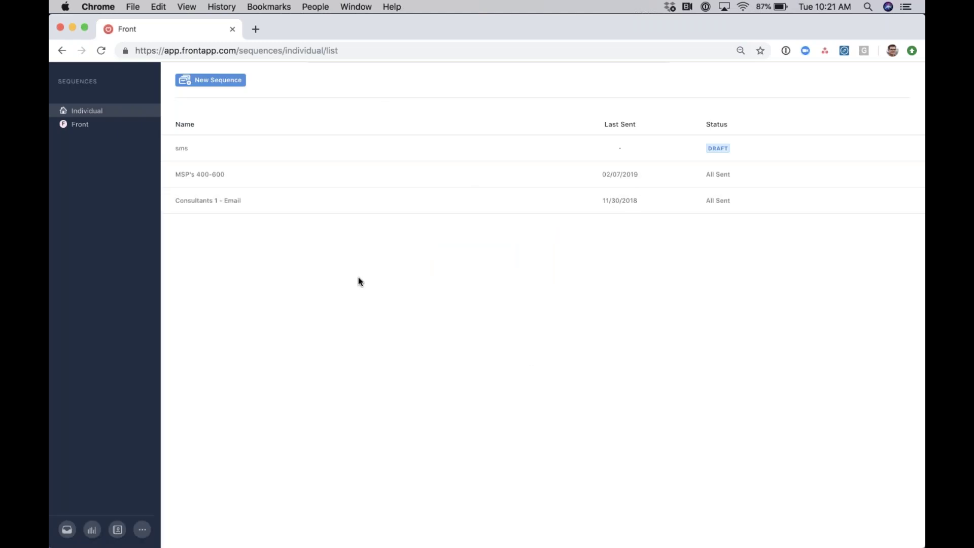
Step: Return to the inboxes, and open the settings at the personal profile overview
{"action": "left_click", "coordinate": [67, 530]}
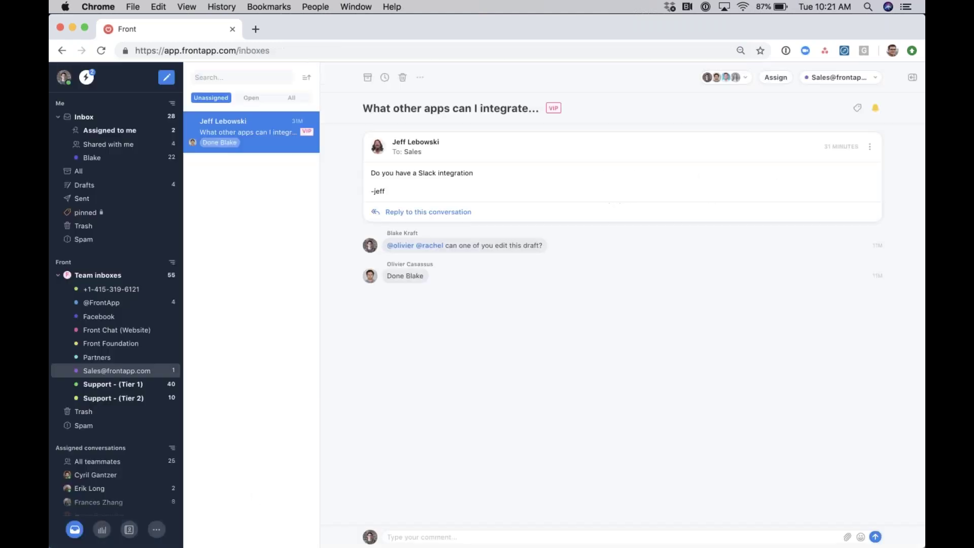
{"action": "left_click", "coordinate": [63, 80]}
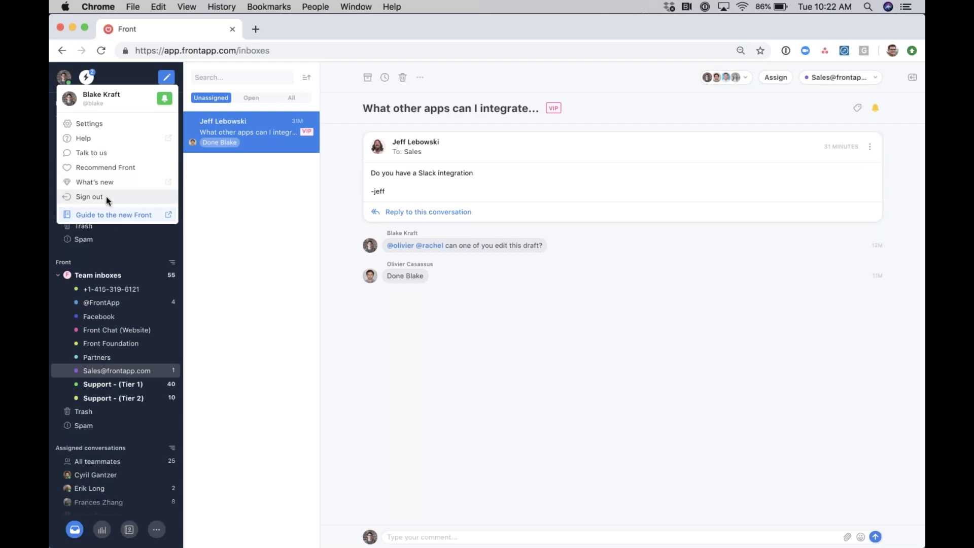
{"action": "left_click", "coordinate": [95, 124]}
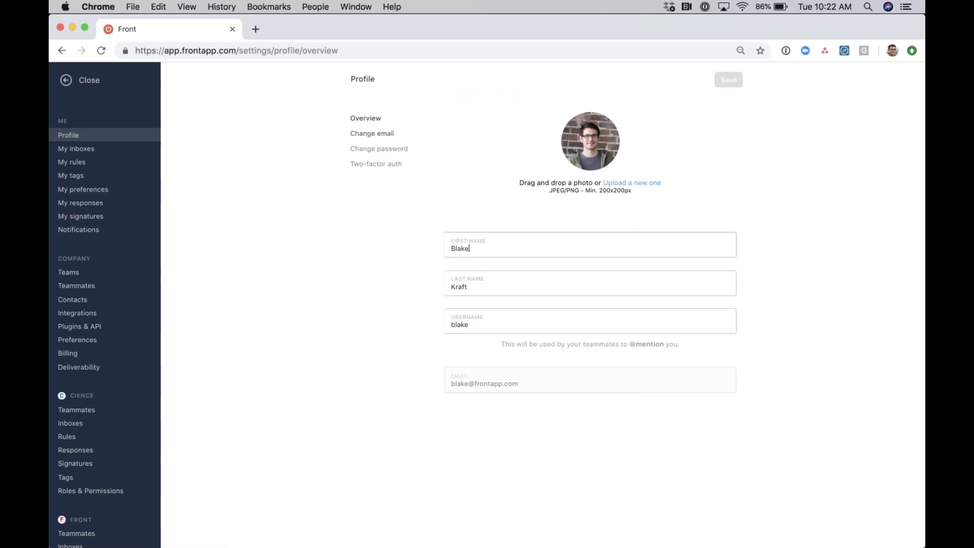
Step: View the list of individual inboxes and their delegations in the settings
{"action": "left_click", "coordinate": [99, 154]}
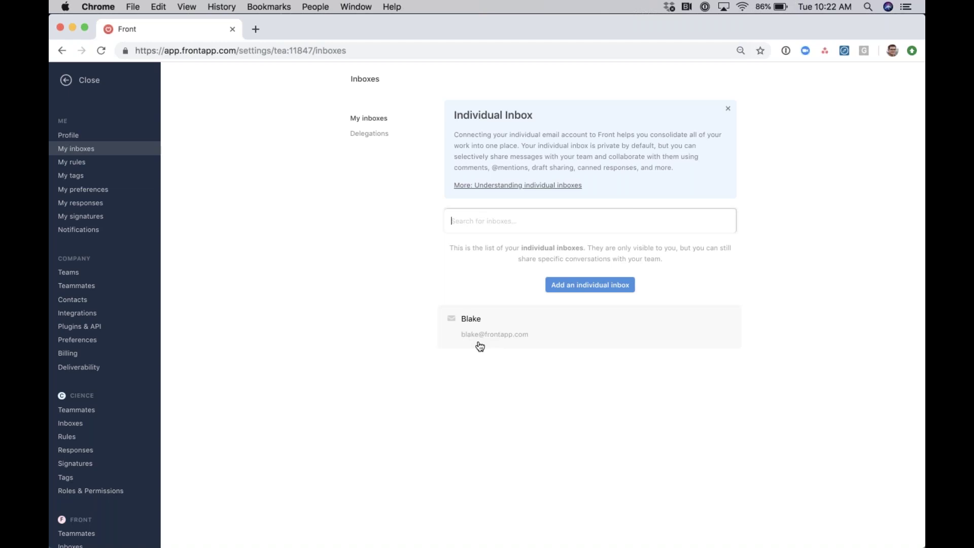
{"action": "left_click", "coordinate": [364, 138]}
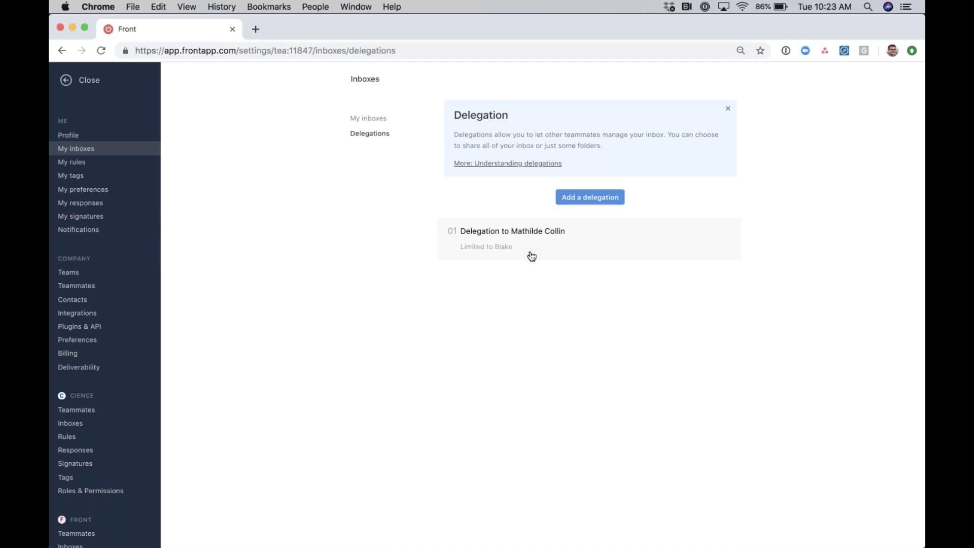
Step: Look through the list of individual rules in the settings
{"action": "left_click", "coordinate": [101, 161]}
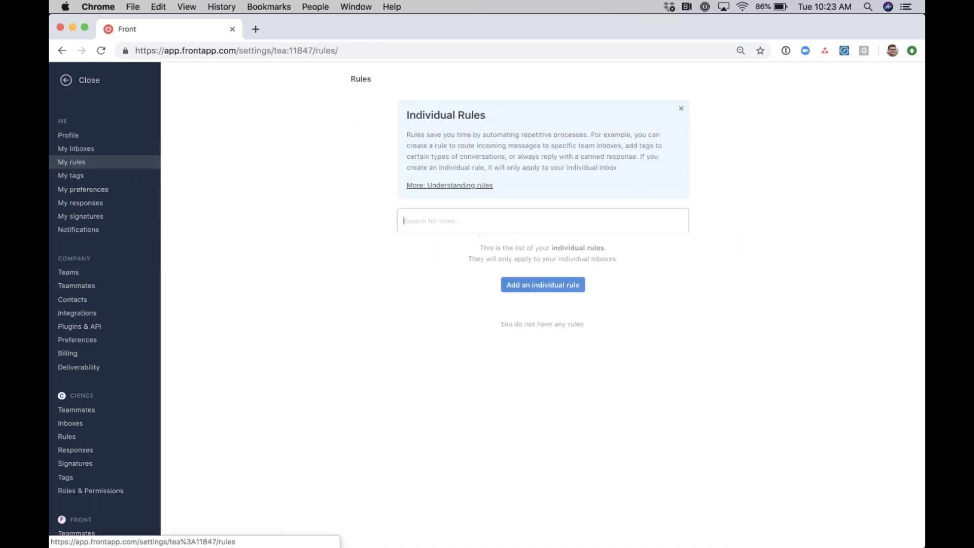
{"action": "scroll", "coordinate": [558, 395], "scroll_direction": "down", "scroll_amount": 10}
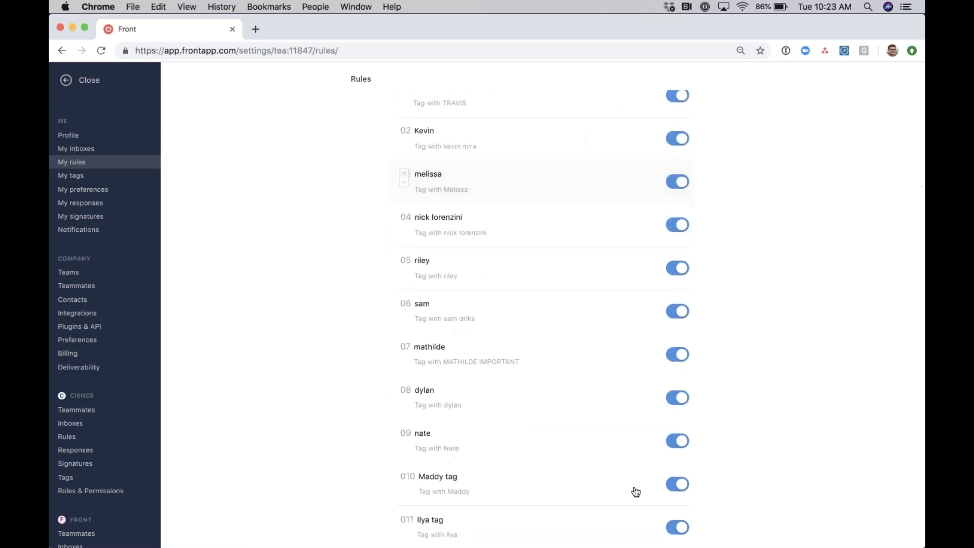
{"action": "scroll", "coordinate": [616, 242], "scroll_direction": "up", "scroll_amount": 1}
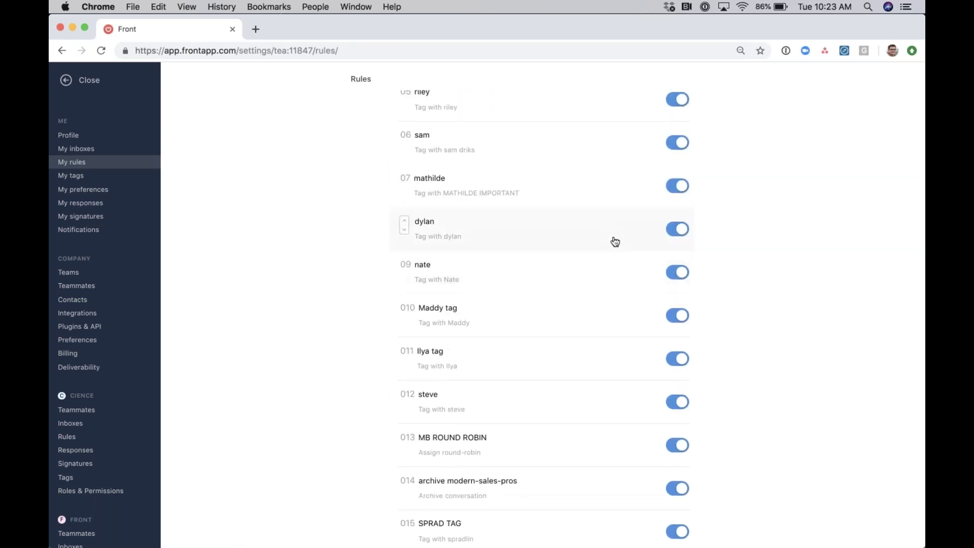
{"action": "scroll", "coordinate": [615, 241], "scroll_direction": "up", "scroll_amount": 10}
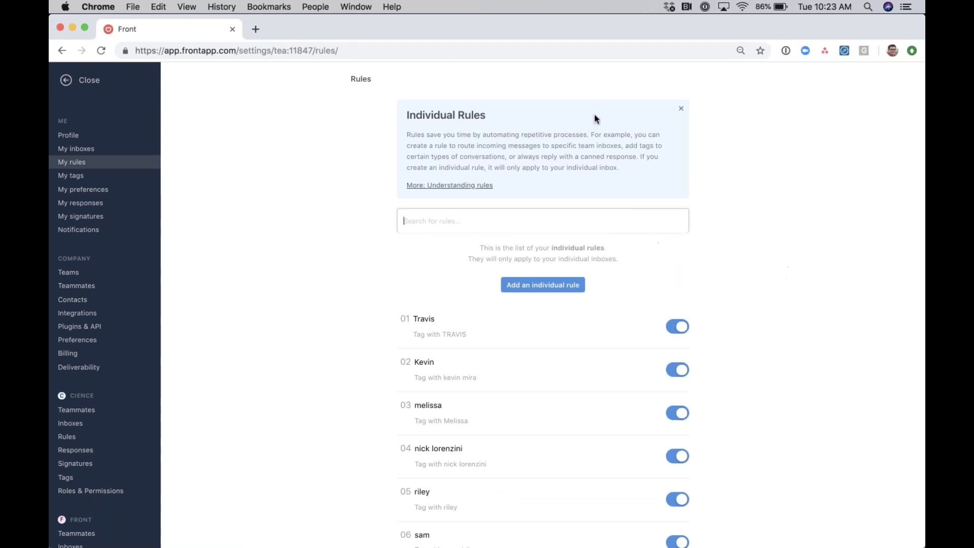
Step: Look through the list of individual tags, and open the personal preferences
{"action": "left_click", "coordinate": [106, 181]}
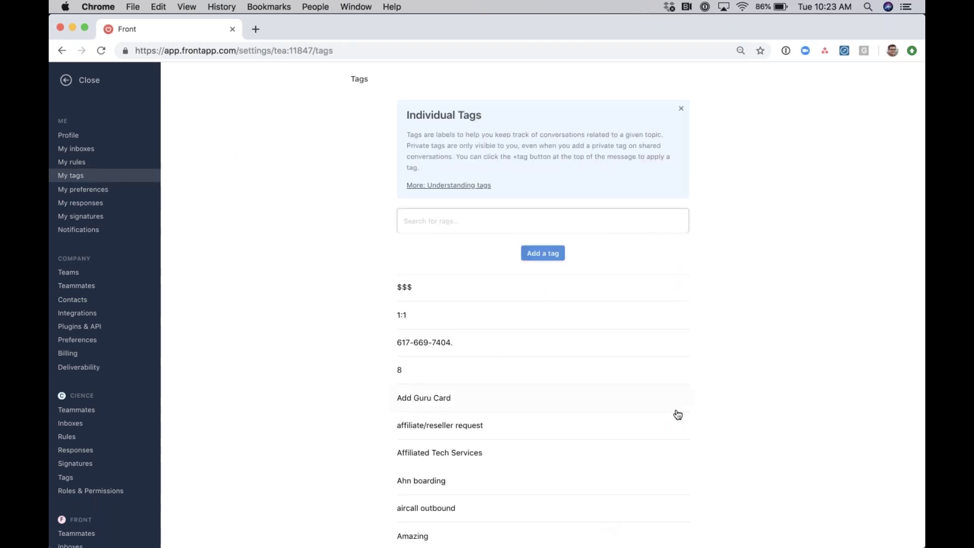
{"action": "scroll", "coordinate": [677, 415], "scroll_direction": "down", "scroll_amount": 10}
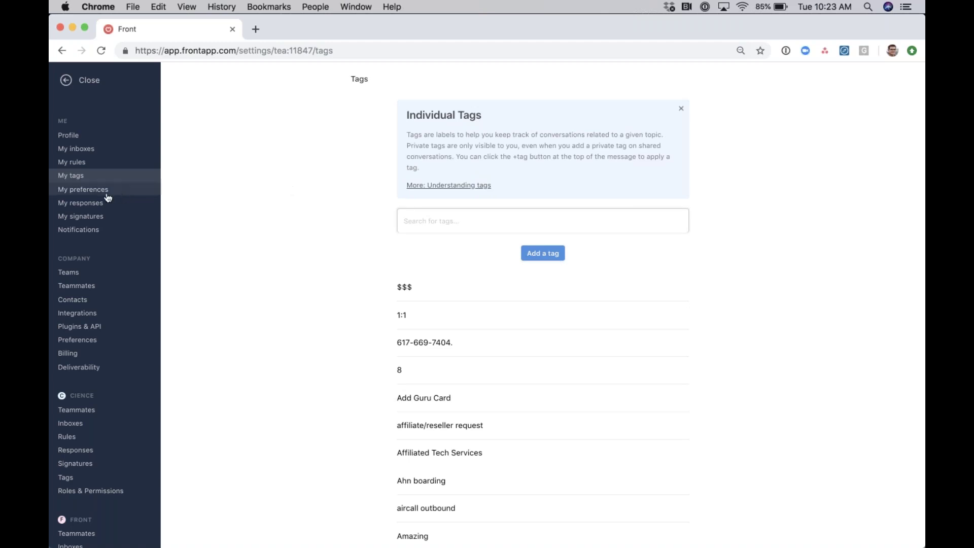
{"action": "left_click", "coordinate": [73, 191]}
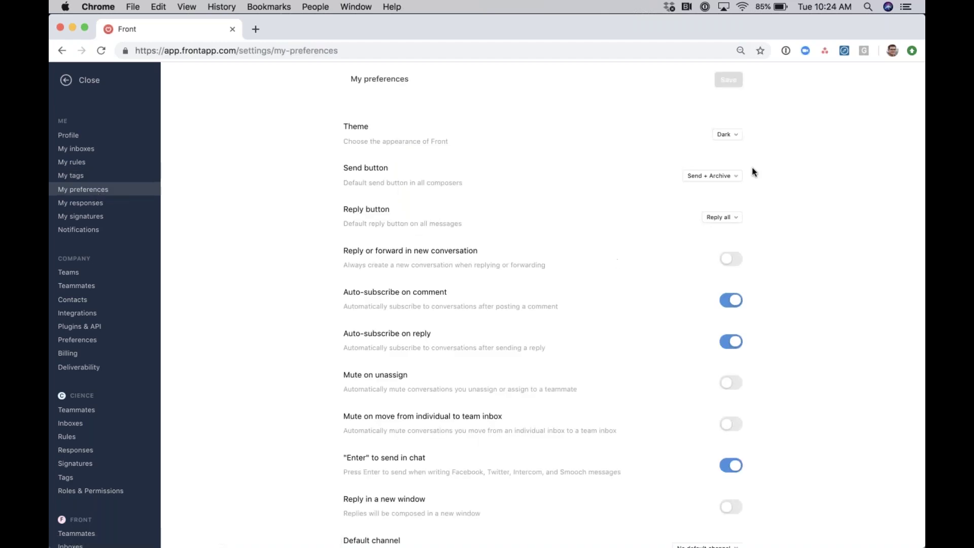
Step: Set the interface theme to Light in the personal preferences and save the change
{"action": "left_click", "coordinate": [729, 143]}
{"action": "left_click", "coordinate": [750, 180]}
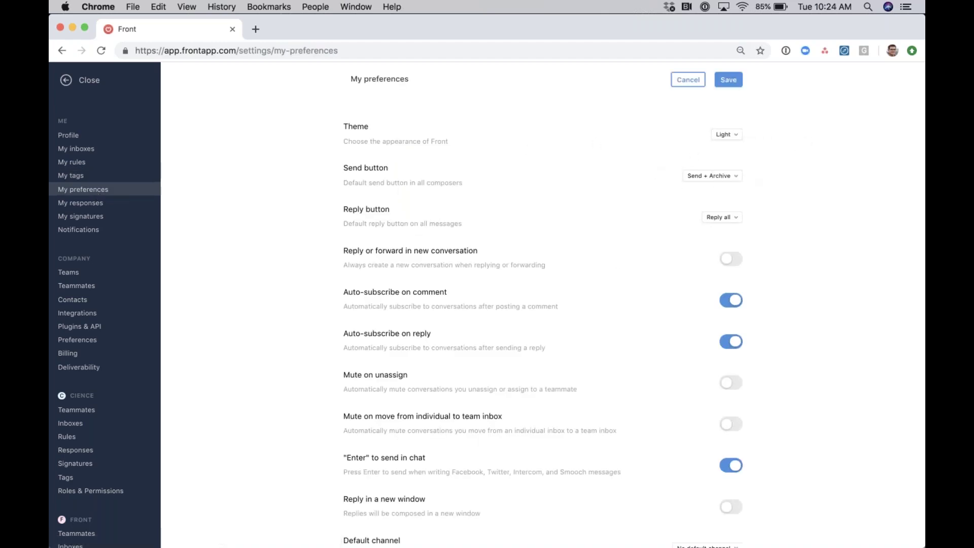
{"action": "left_click", "coordinate": [729, 80]}
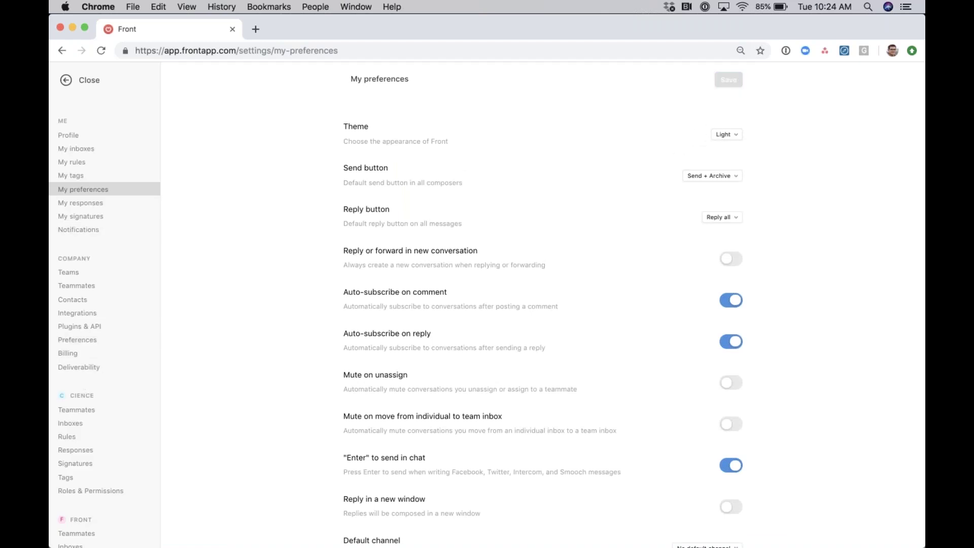
Step: Switch the interface theme back to Dark and save the preferences
{"action": "left_click", "coordinate": [726, 134]}
{"action": "left_click", "coordinate": [742, 151]}
{"action": "left_click", "coordinate": [727, 81]}
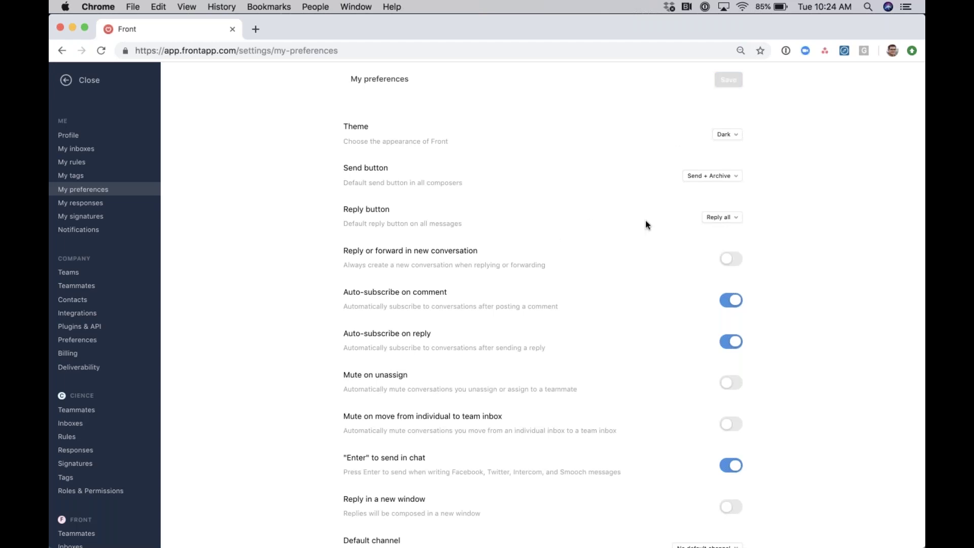
Step: Look through the personal preferences as far as Gmail shortcuts, and turn that option on and off again
{"action": "scroll", "coordinate": [645, 220], "scroll_direction": "down", "scroll_amount": 3}
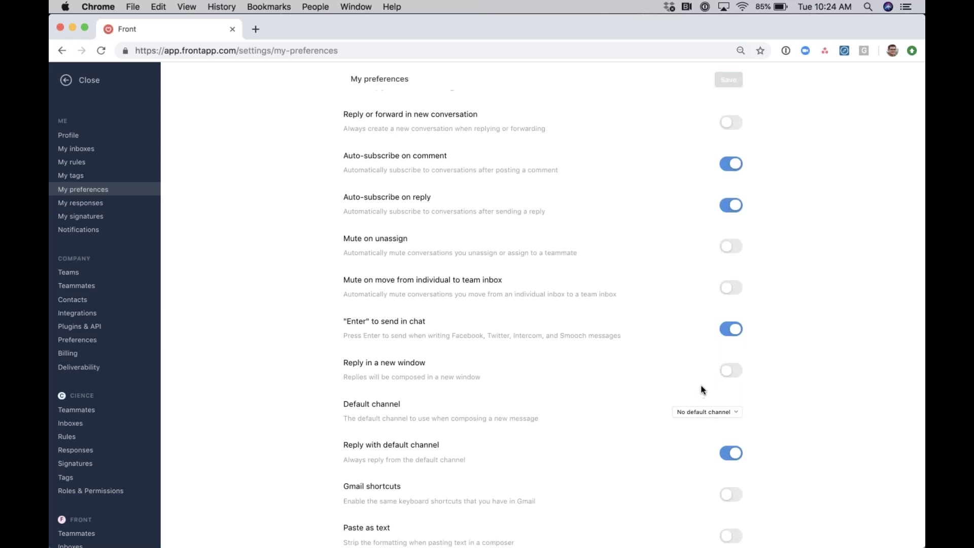
{"action": "scroll", "coordinate": [702, 390], "scroll_direction": "up", "scroll_amount": 3}
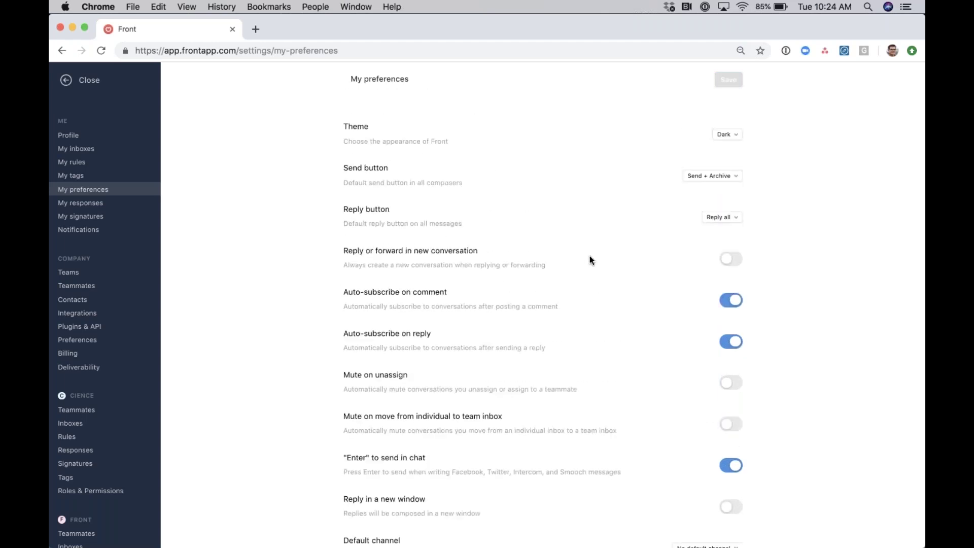
{"action": "scroll", "coordinate": [506, 308], "scroll_direction": "down", "scroll_amount": 2}
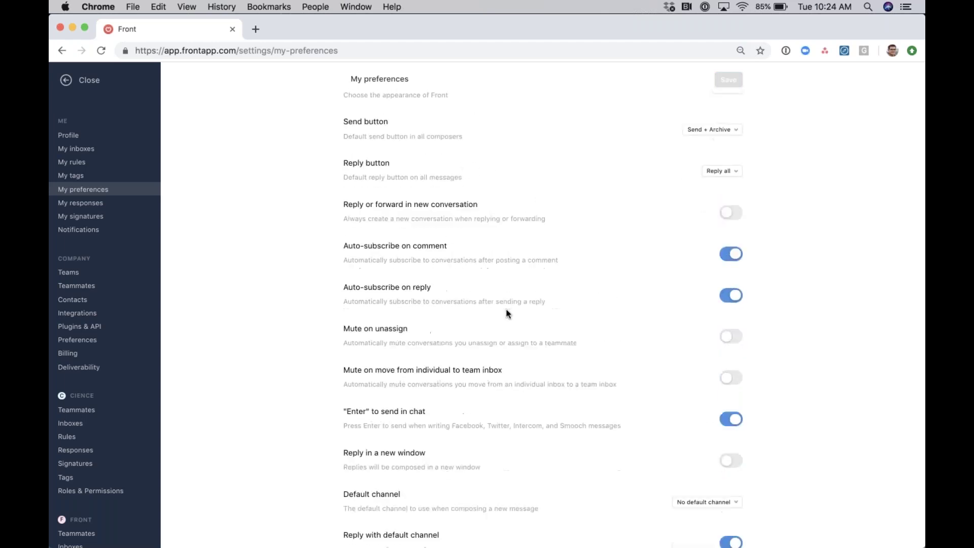
{"action": "scroll", "coordinate": [657, 366], "scroll_direction": "down", "scroll_amount": 2}
{"action": "scroll", "coordinate": [658, 368], "scroll_direction": "down", "scroll_amount": 2}
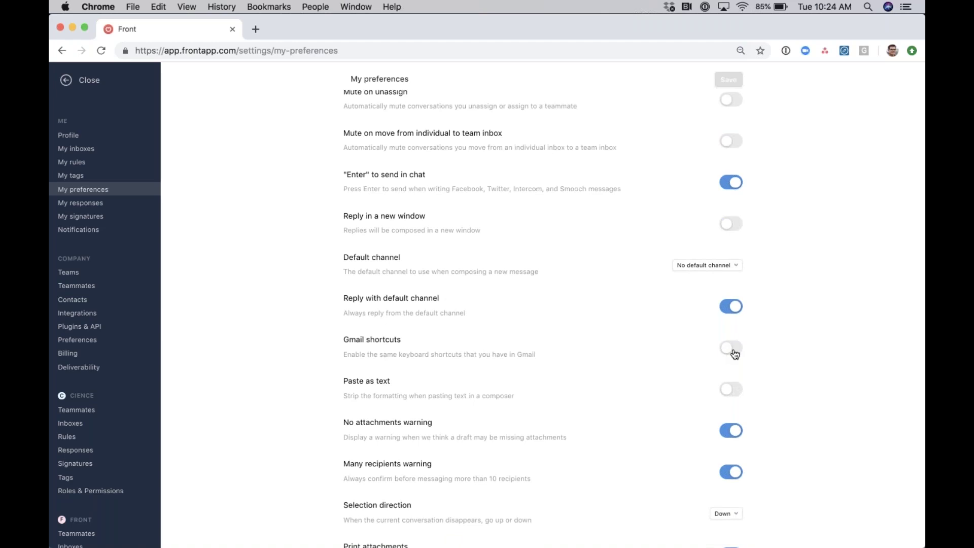
{"action": "left_click", "coordinate": [734, 350]}
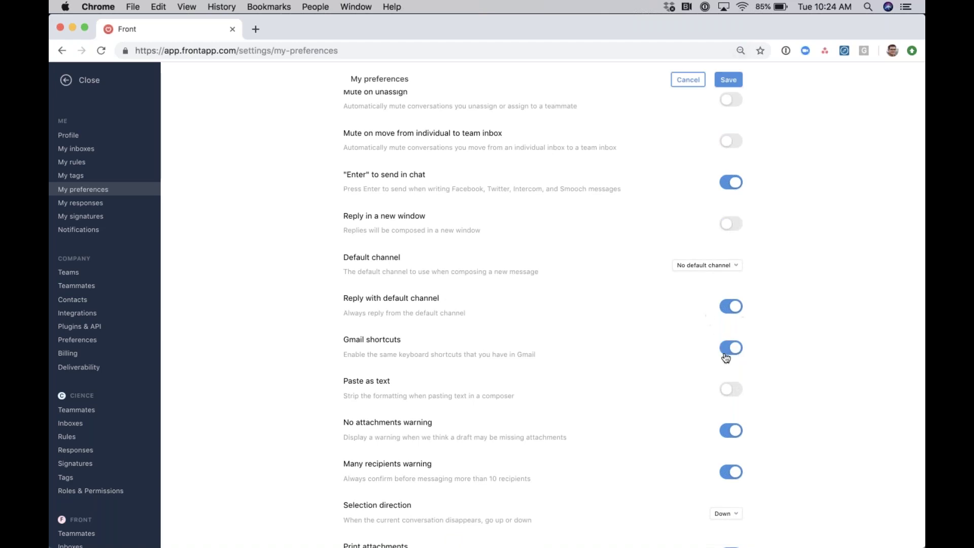
{"action": "left_click", "coordinate": [735, 356]}
Step: Look through the remaining personal preferences, including snooze and Send Later timings and canned response shortcuts
{"action": "scroll", "coordinate": [580, 260], "scroll_direction": "down", "scroll_amount": 7}
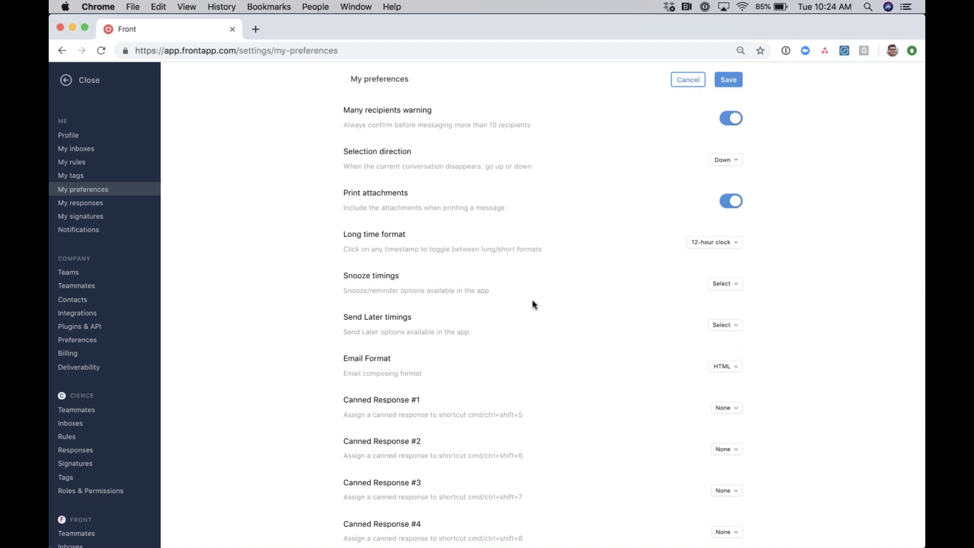
{"action": "scroll", "coordinate": [532, 303], "scroll_direction": "down", "scroll_amount": 1}
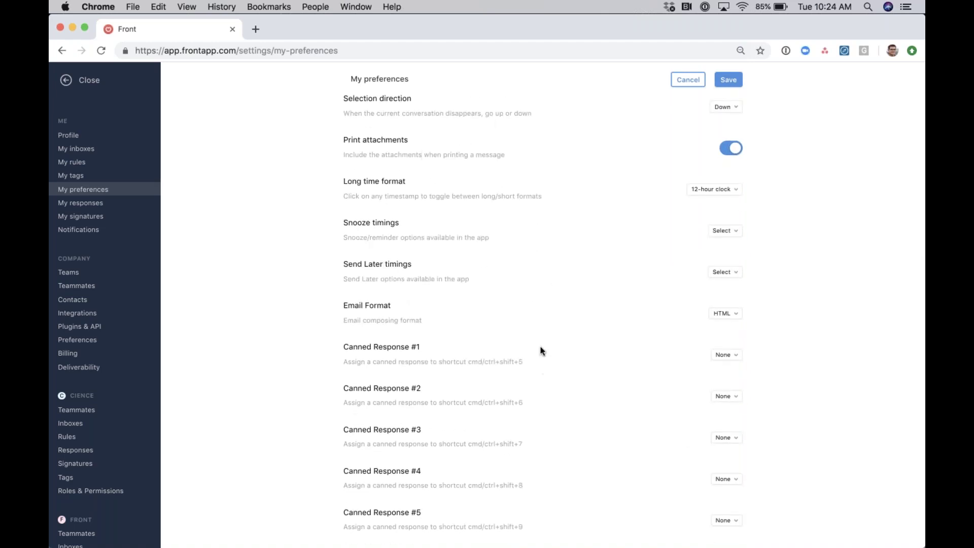
{"action": "scroll", "coordinate": [511, 299], "scroll_direction": "down", "scroll_amount": 3}
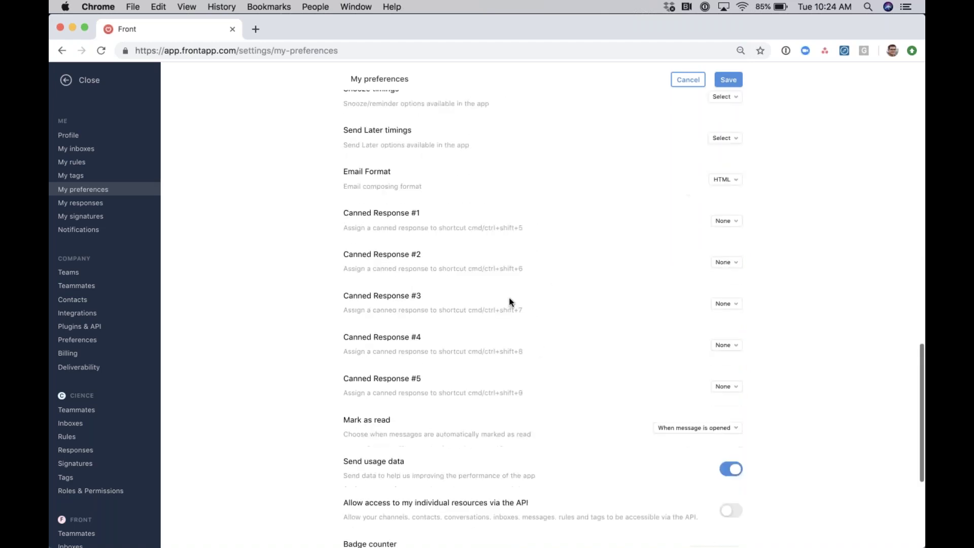
Step: Look through the list of individual canned responses in the settings
{"action": "left_click", "coordinate": [99, 204]}
{"action": "left_click", "coordinate": [500, 334]}
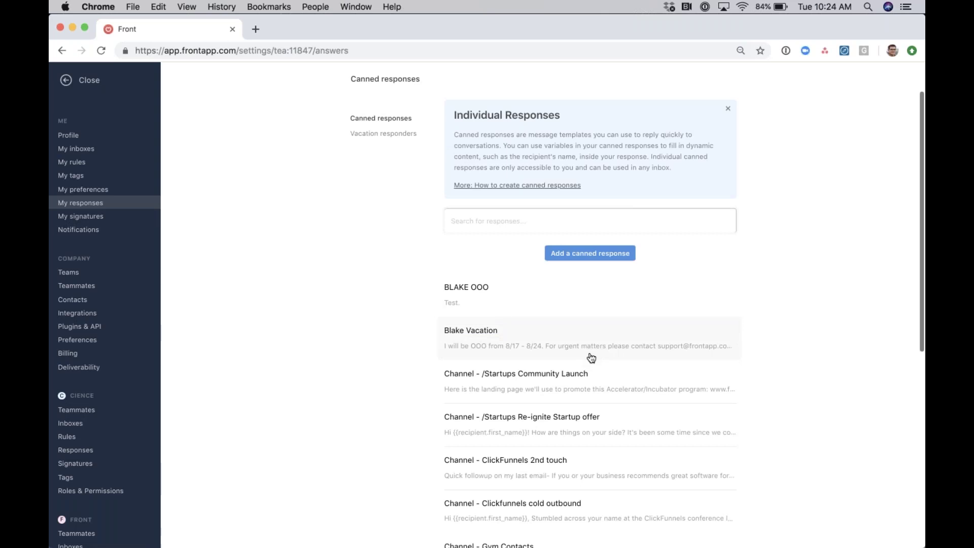
{"action": "scroll", "coordinate": [591, 357], "scroll_direction": "down", "scroll_amount": 7}
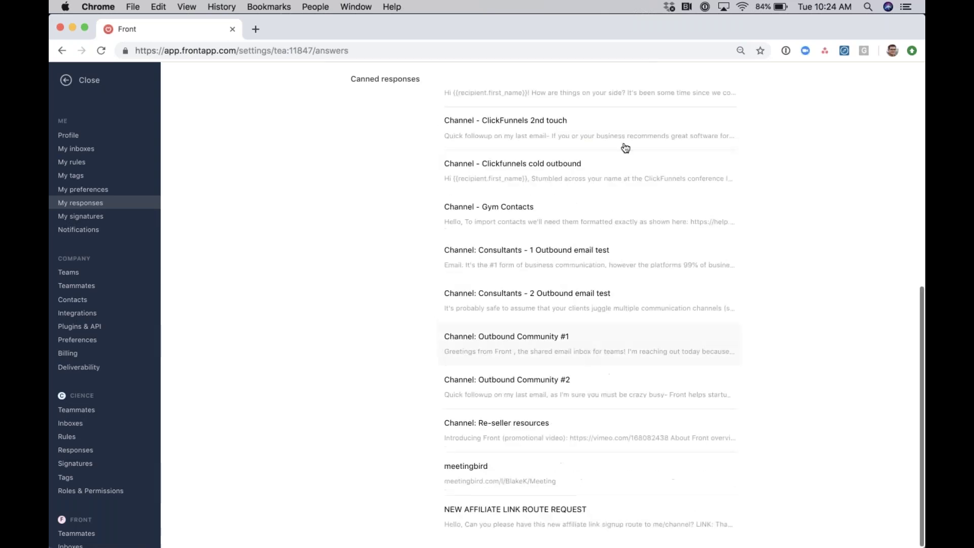
{"action": "scroll", "coordinate": [583, 424], "scroll_direction": "up", "scroll_amount": 5}
{"action": "scroll", "coordinate": [582, 424], "scroll_direction": "up", "scroll_amount": 3}
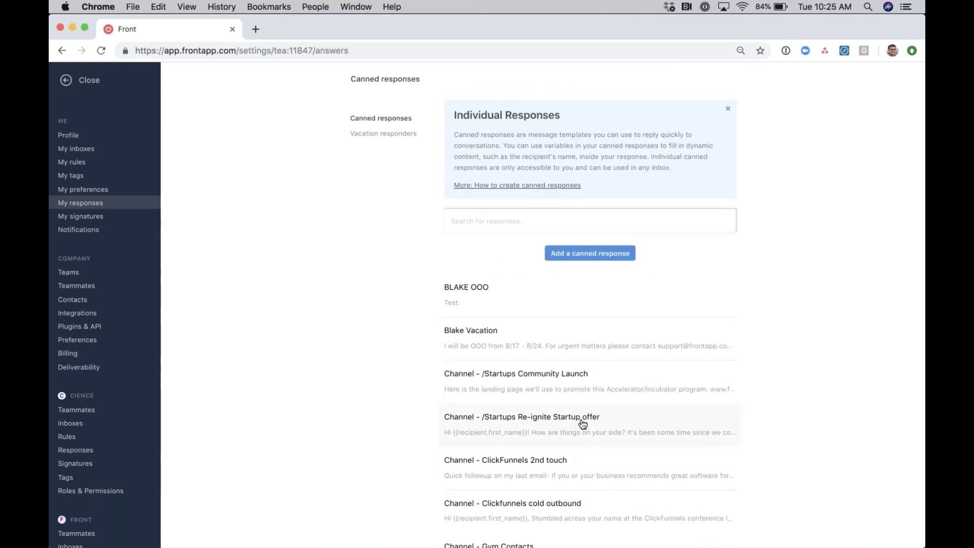
Step: View the personal signatures and the basic notification settings
{"action": "left_click", "coordinate": [95, 217]}
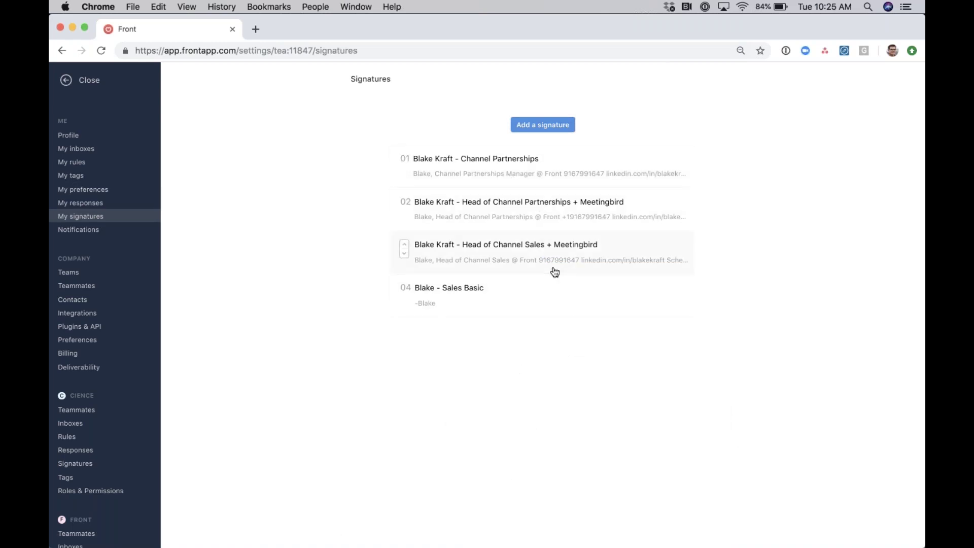
{"action": "left_click", "coordinate": [151, 230]}
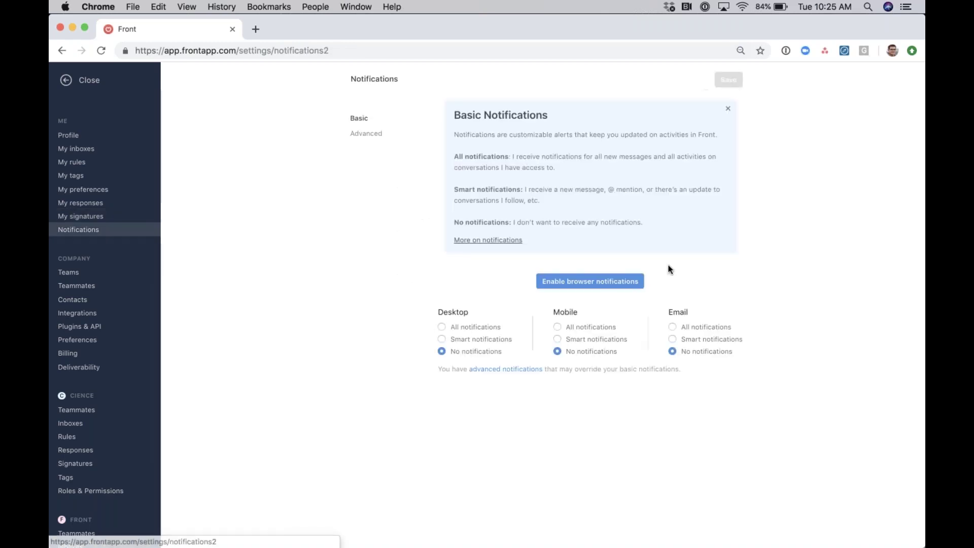
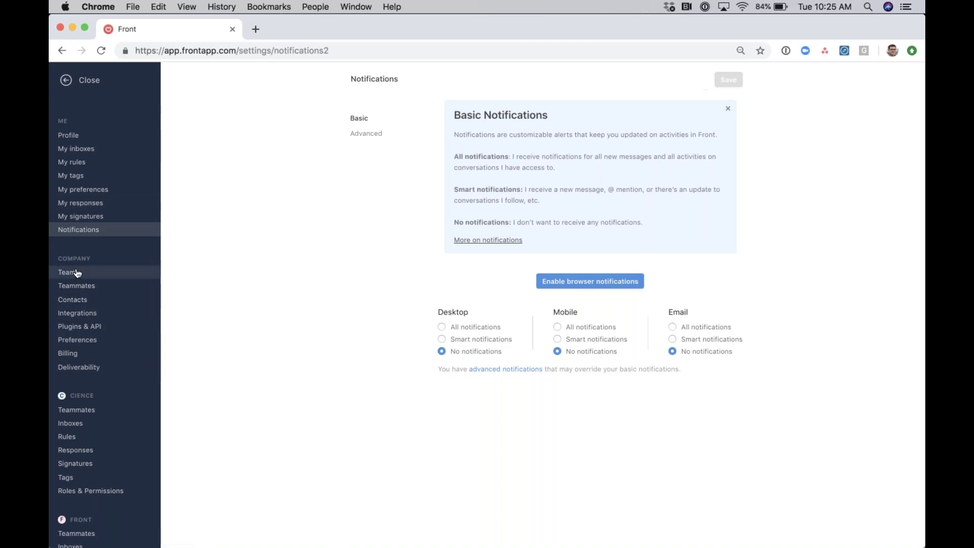
Step: Look through the company's teams, and view the company-wide list of teammates
{"action": "left_click", "coordinate": [101, 279]}
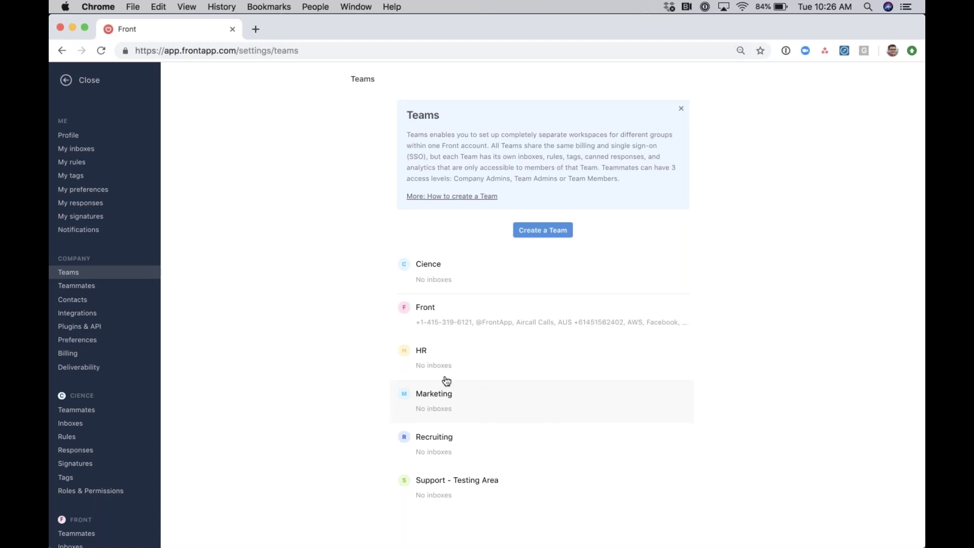
{"action": "scroll", "coordinate": [78, 337], "scroll_direction": "down", "scroll_amount": 5}
{"action": "scroll", "coordinate": [96, 440], "scroll_direction": "up", "scroll_amount": 5}
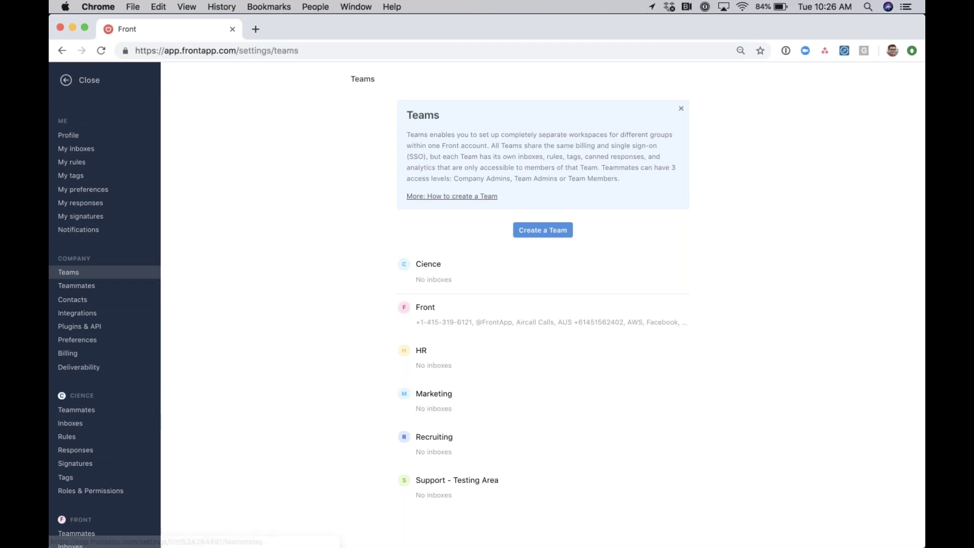
{"action": "left_click", "coordinate": [97, 287]}
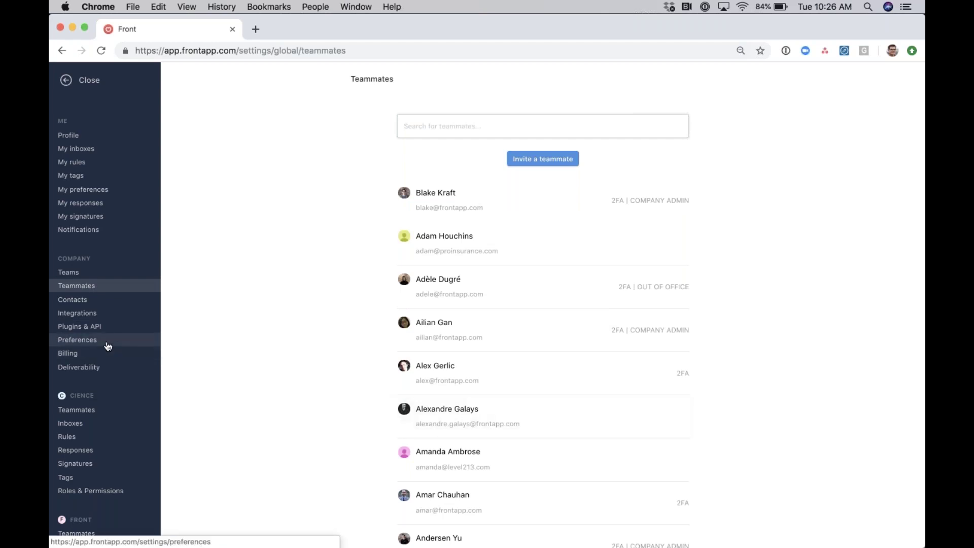
Step: Open a new role form in the Cience team's roles and permissions, and look through the available permissions
{"action": "scroll", "coordinate": [109, 339], "scroll_direction": "down", "scroll_amount": 2}
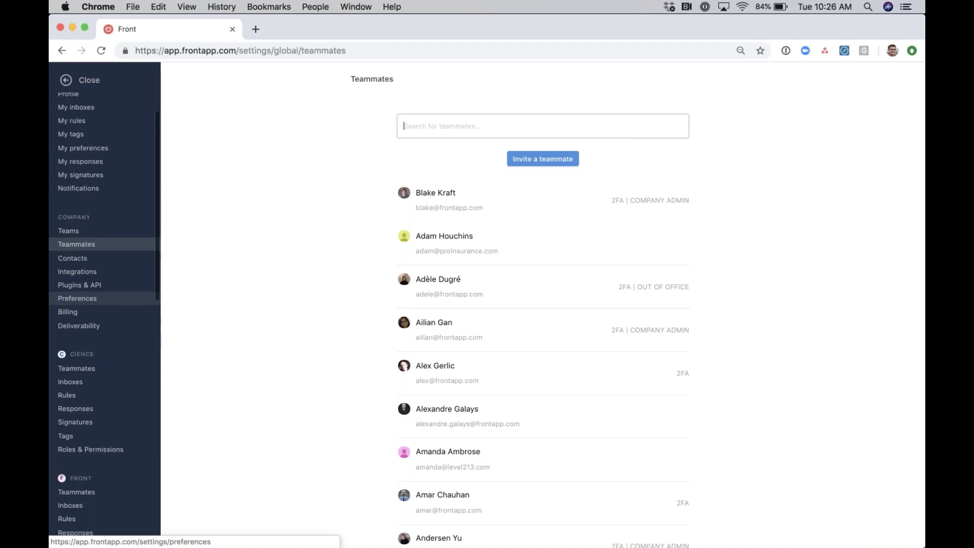
{"action": "left_click", "coordinate": [116, 451]}
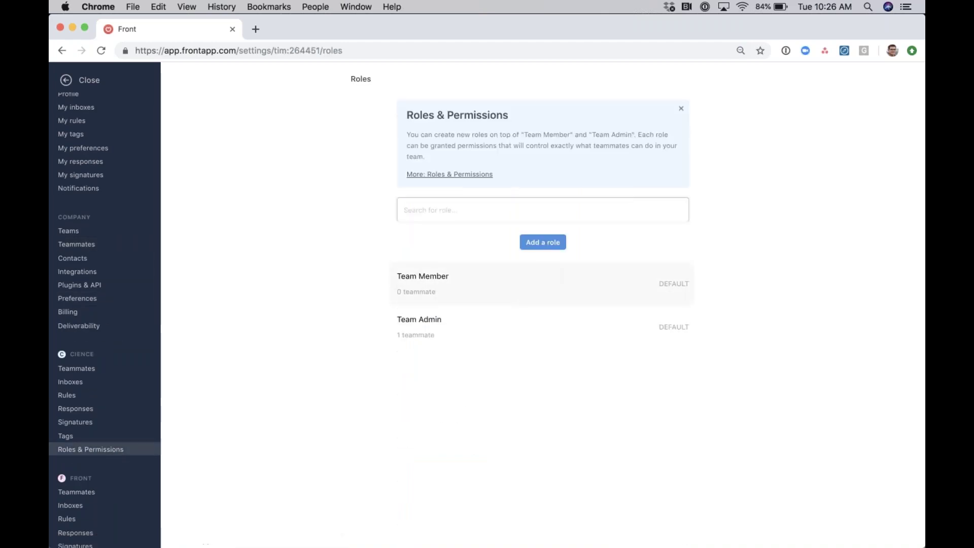
{"action": "left_click", "coordinate": [545, 246]}
{"action": "scroll", "coordinate": [545, 249], "scroll_direction": "down", "scroll_amount": 10}
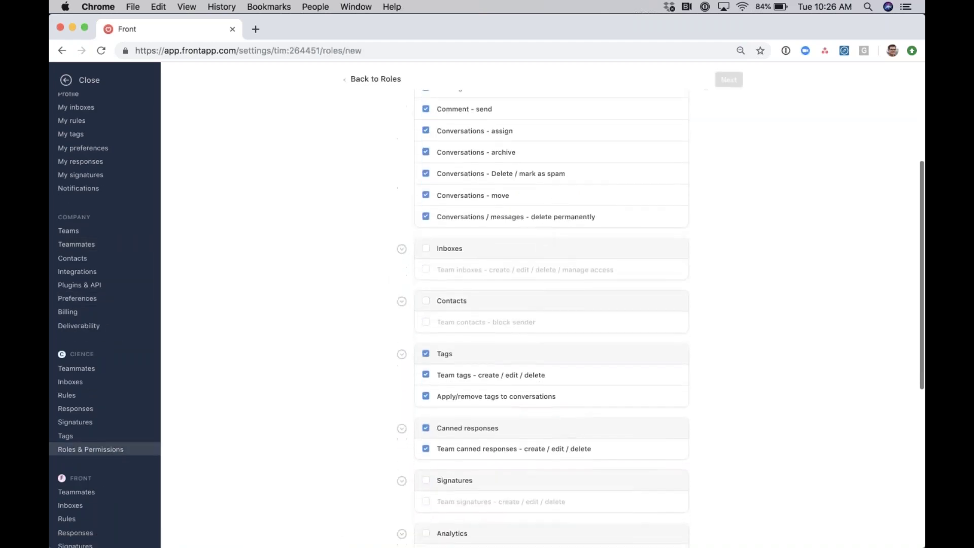
{"action": "scroll", "coordinate": [551, 304], "scroll_direction": "down", "scroll_amount": 1}
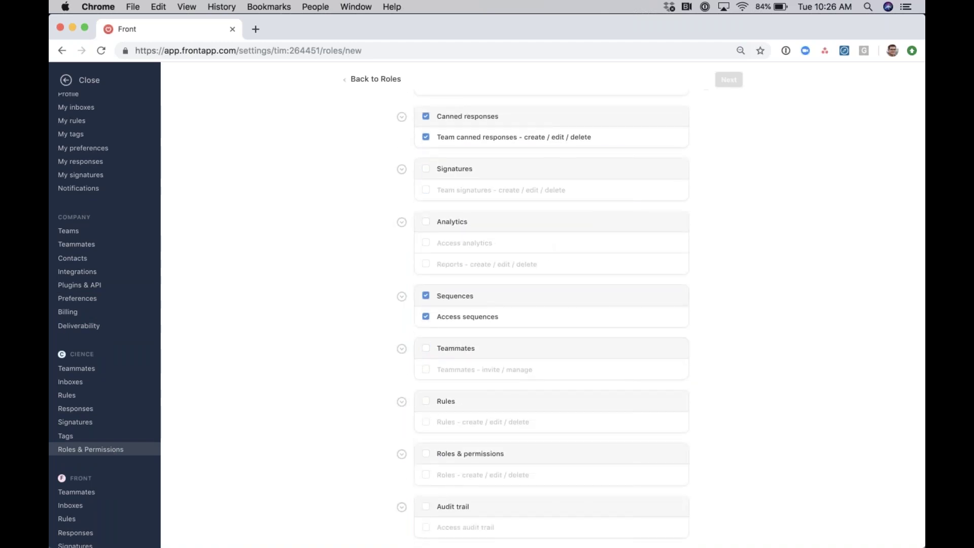
Step: Look through the custom contact fields in the company settings
{"action": "left_click", "coordinate": [93, 261]}
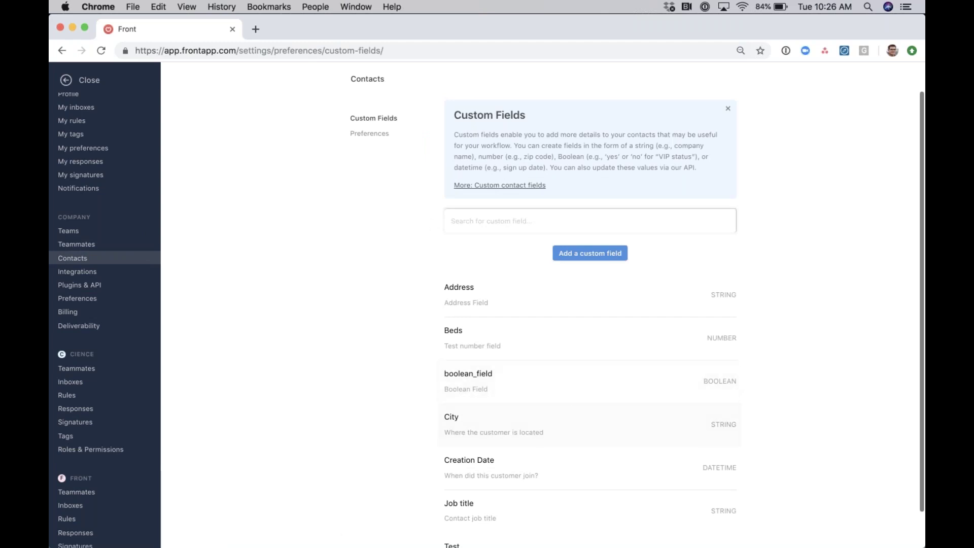
{"action": "scroll", "coordinate": [598, 255], "scroll_direction": "down", "scroll_amount": 2}
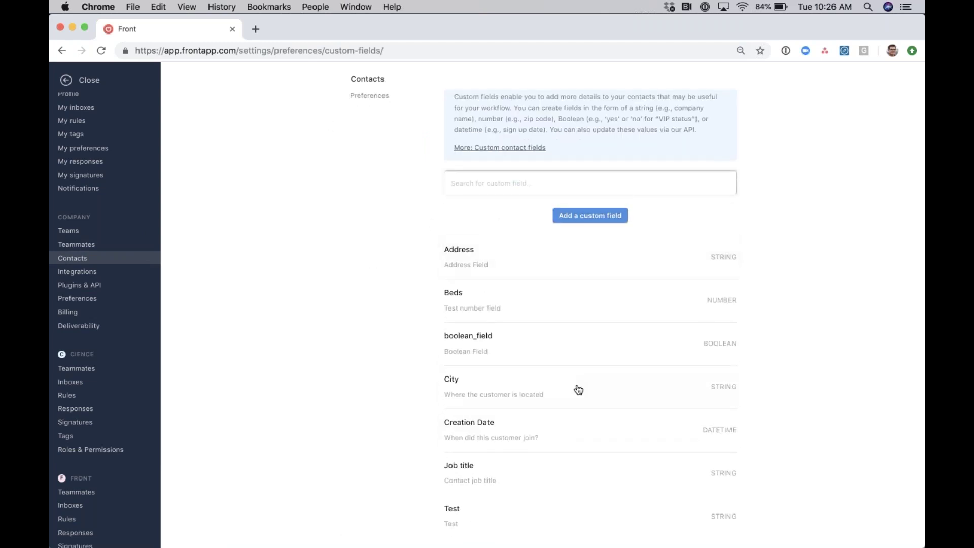
{"action": "scroll", "coordinate": [578, 389], "scroll_direction": "up", "scroll_amount": 2}
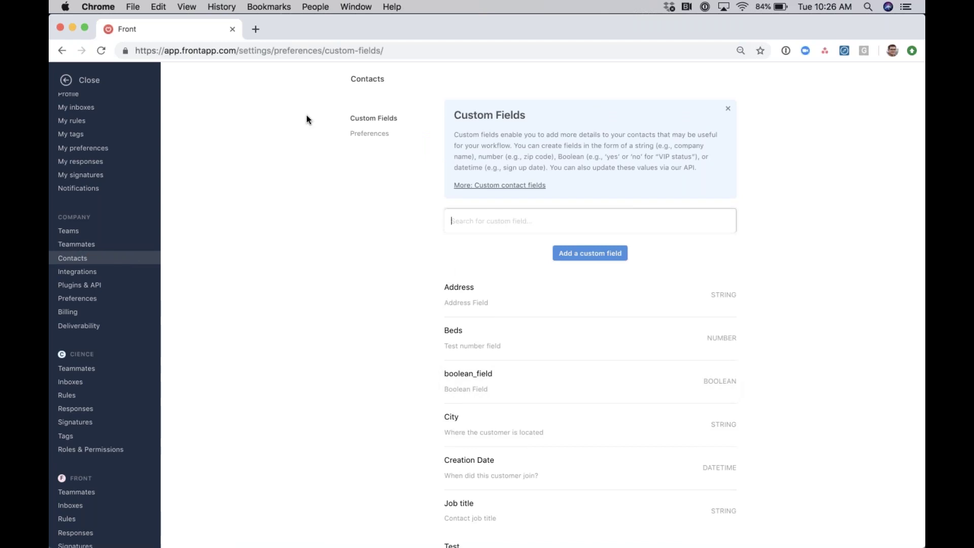
Step: Look through the company's list of native and third-party integrations
{"action": "left_click", "coordinate": [99, 274]}
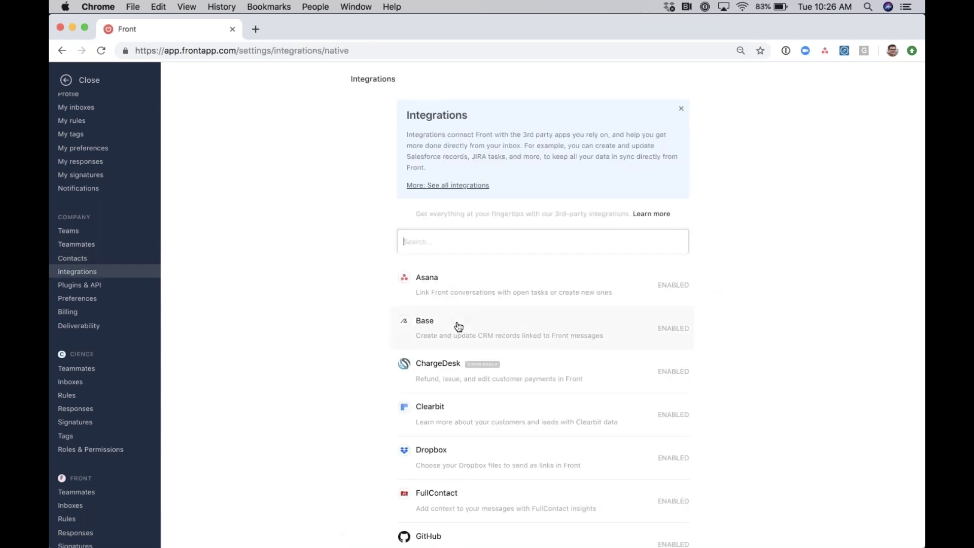
{"action": "scroll", "coordinate": [472, 375], "scroll_direction": "down", "scroll_amount": 10}
{"action": "scroll", "coordinate": [473, 378], "scroll_direction": "down", "scroll_amount": 8}
{"action": "scroll", "coordinate": [473, 391], "scroll_direction": "down", "scroll_amount": 8}
{"action": "scroll", "coordinate": [472, 395], "scroll_direction": "down", "scroll_amount": 4}
{"action": "scroll", "coordinate": [472, 395], "scroll_direction": "down", "scroll_amount": 10}
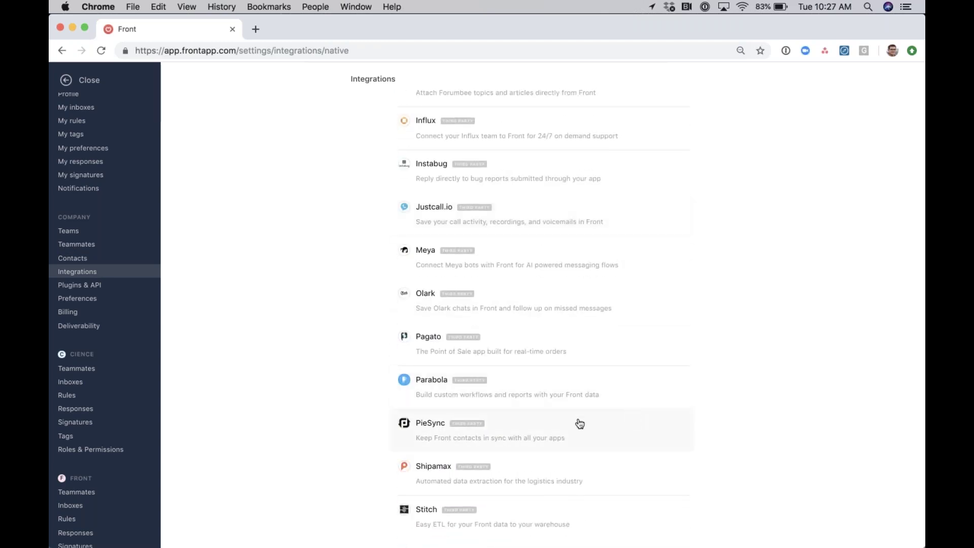
Step: View the company's plugins and API, general preferences and domain deliverability settings
{"action": "left_click", "coordinate": [91, 285]}
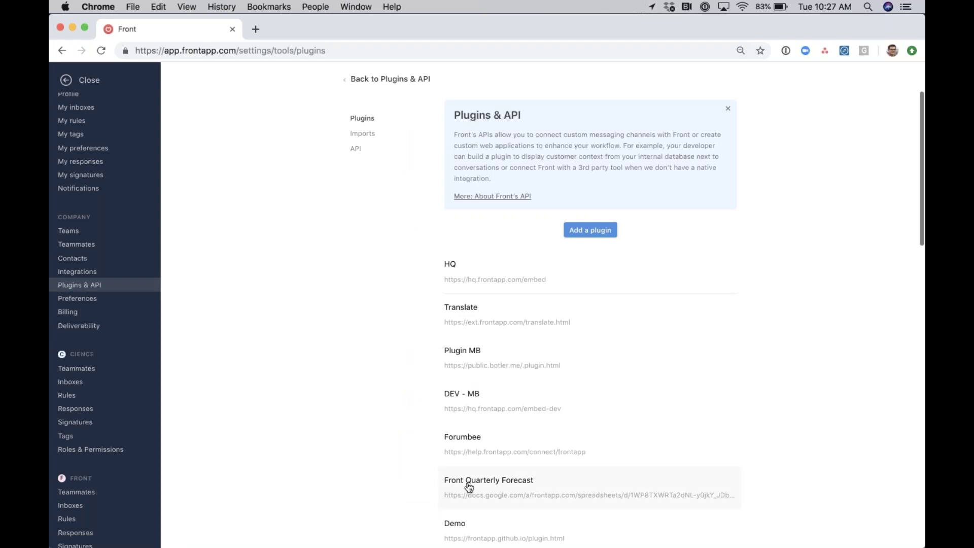
{"action": "left_click", "coordinate": [89, 299]}
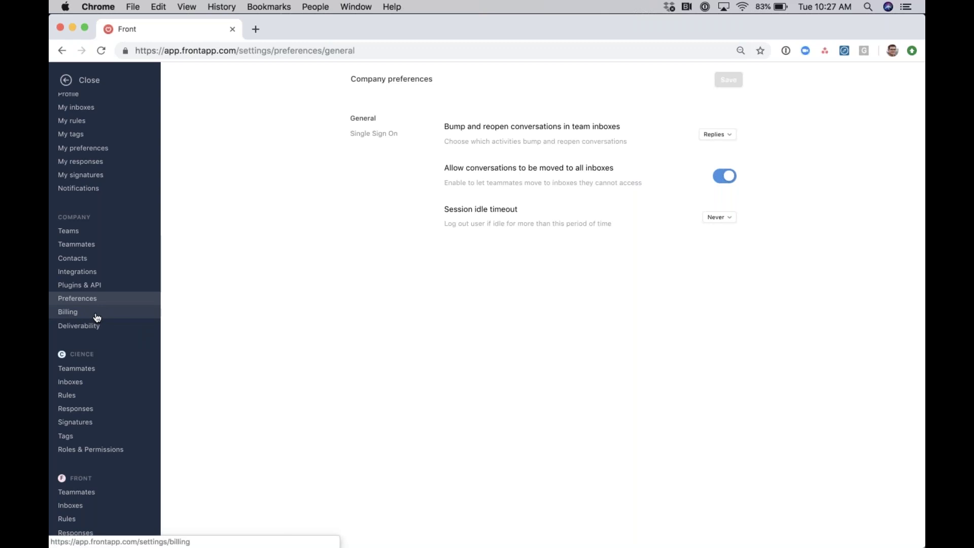
{"action": "left_click", "coordinate": [104, 326]}
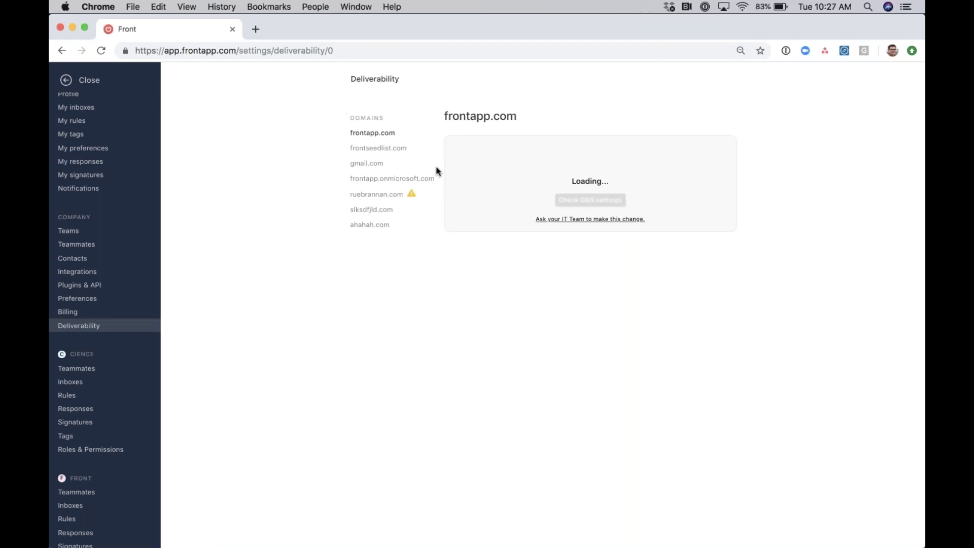
Step: Create a new team rule in the Front team's rules and name it "VIP CUSTOMER SLA"
{"action": "left_click", "coordinate": [102, 399]}
{"action": "scroll", "coordinate": [101, 415], "scroll_direction": "down", "scroll_amount": 3}
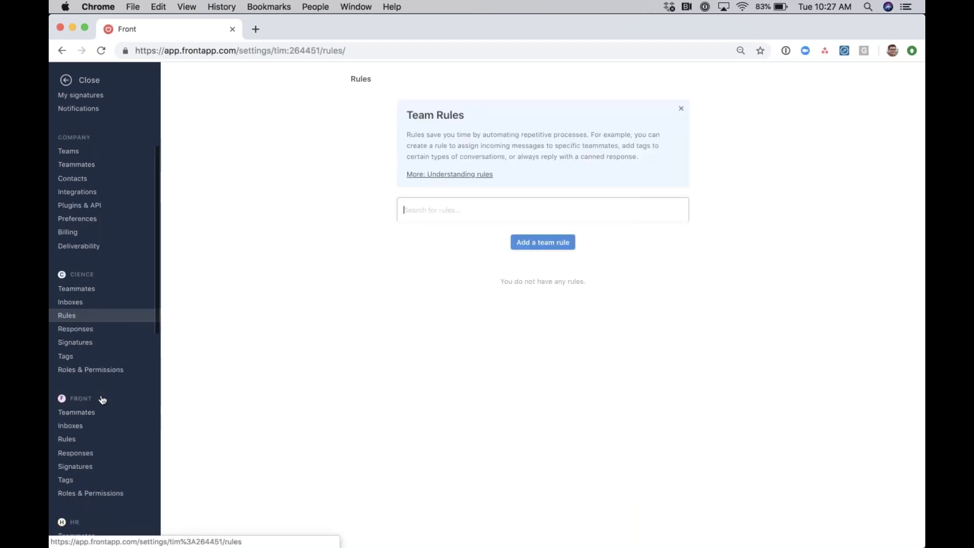
{"action": "left_click", "coordinate": [99, 434]}
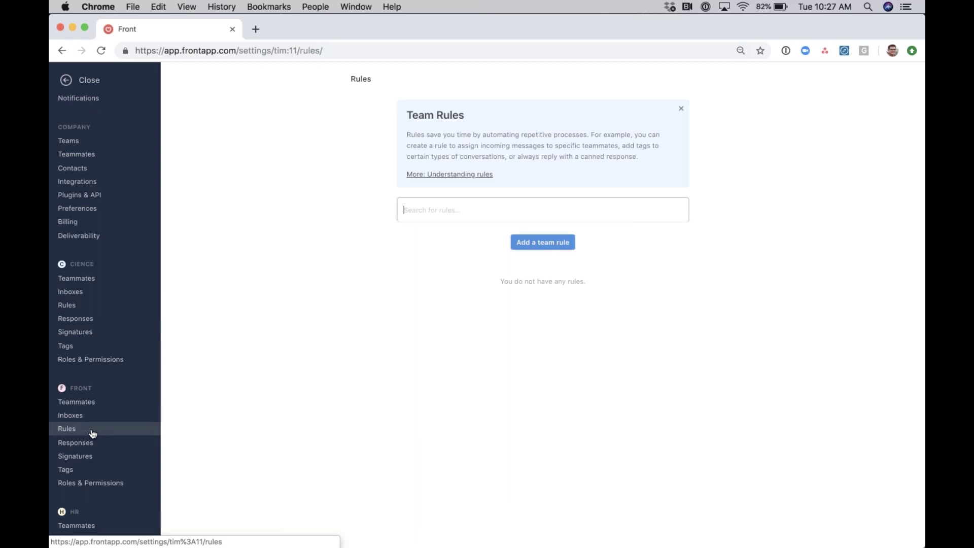
{"action": "left_click", "coordinate": [540, 245]}
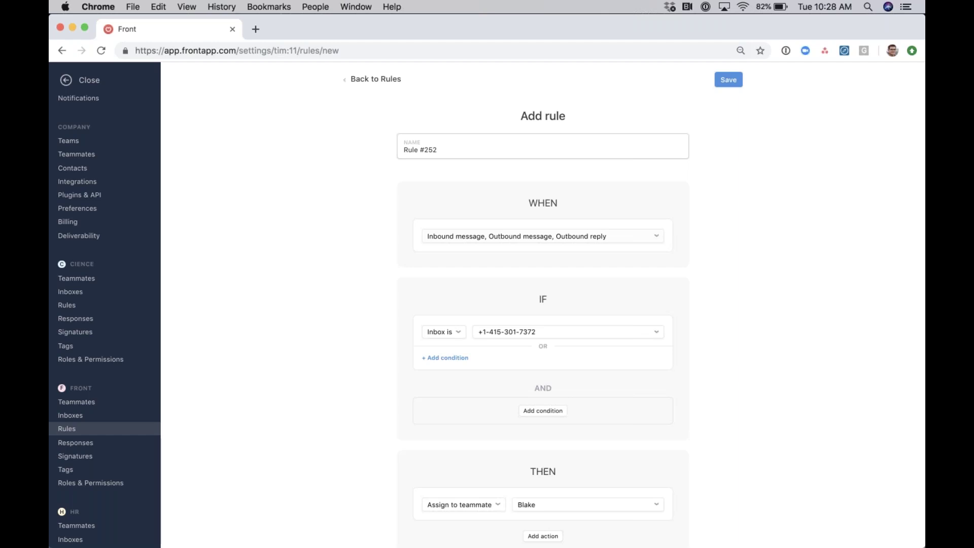
{"action": "left_click_drag", "start_coordinate": [455, 150], "coordinate": [360, 150]}
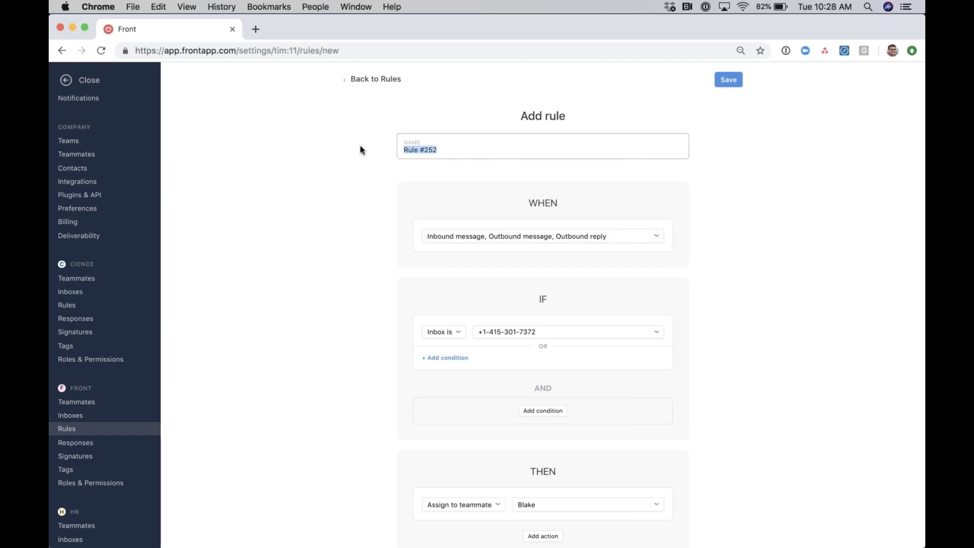
{"action": "type", "text": "VIP CUSTOMER SLA"}
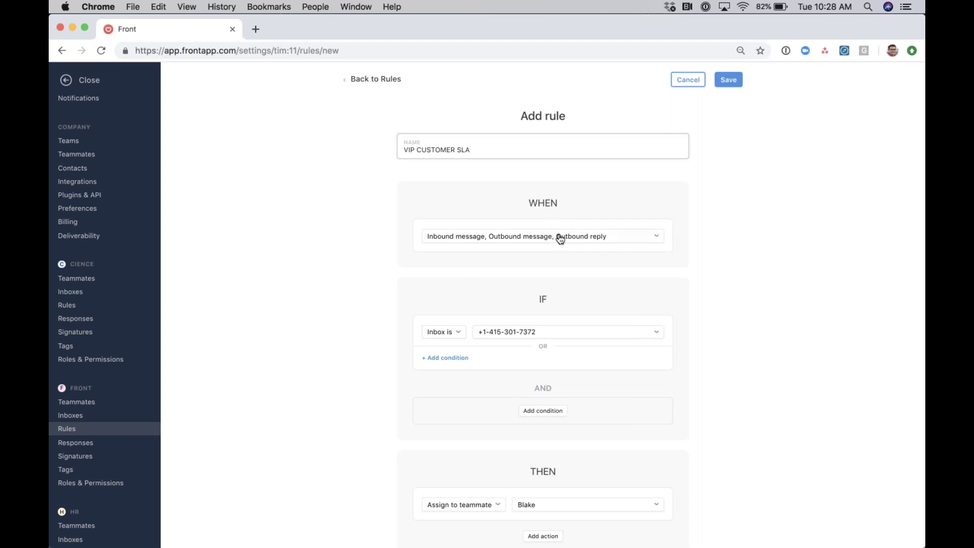
Step: Limit the rule's trigger to inbound messages by removing outbound message and outbound reply
{"action": "left_click", "coordinate": [518, 241]}
{"action": "left_click", "coordinate": [517, 275]}
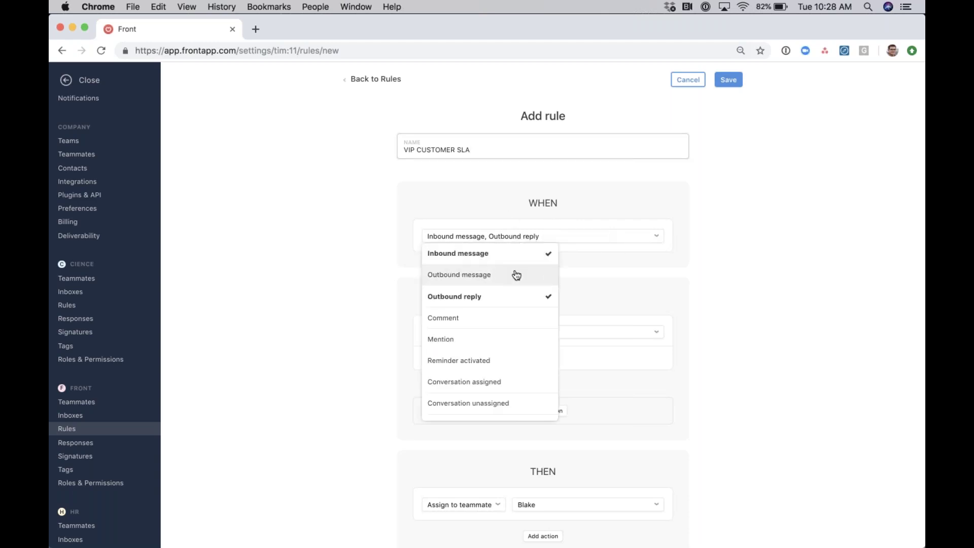
{"action": "left_click", "coordinate": [516, 297]}
{"action": "left_click", "coordinate": [615, 285]}
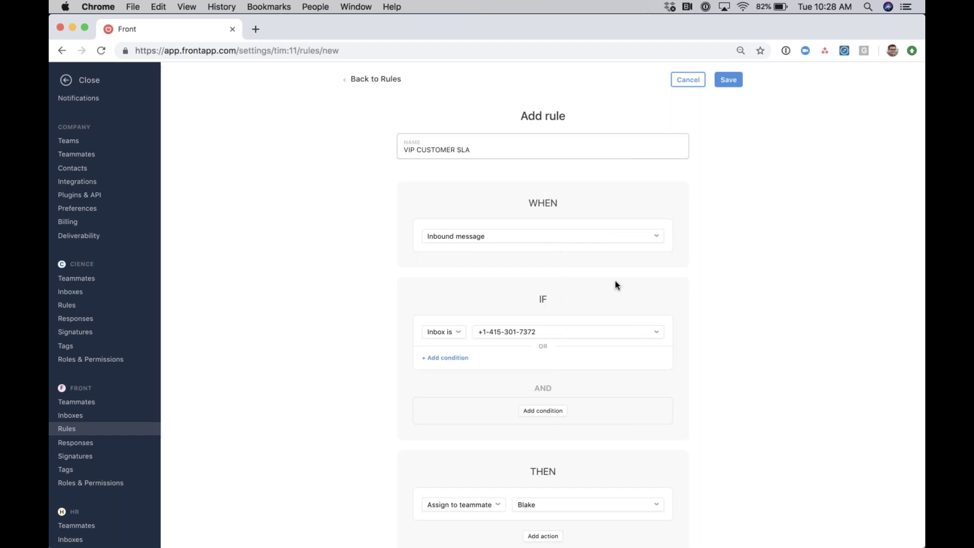
Step: Set the rule's inbox condition to Support - (Tier 1)
{"action": "scroll", "coordinate": [528, 318], "scroll_direction": "down", "scroll_amount": 2}
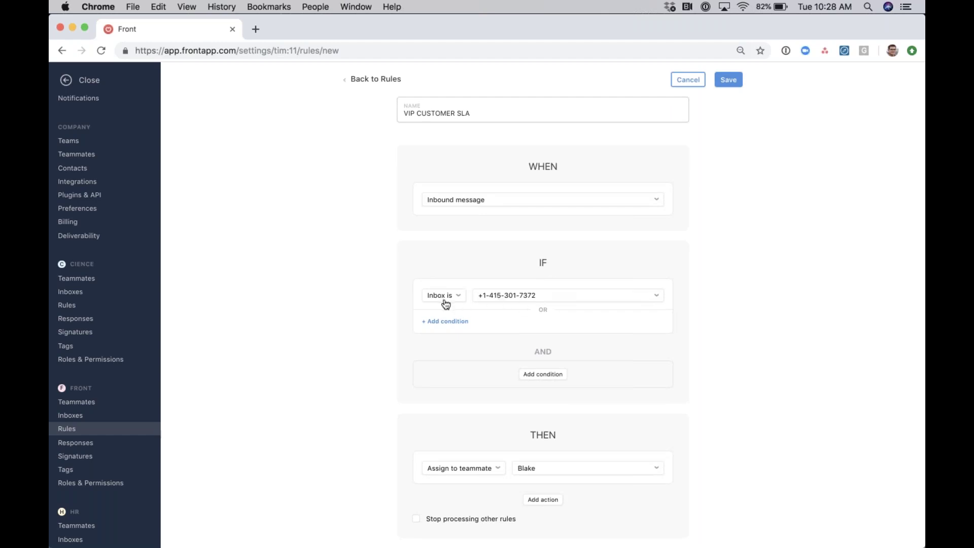
{"action": "left_click", "coordinate": [542, 297]}
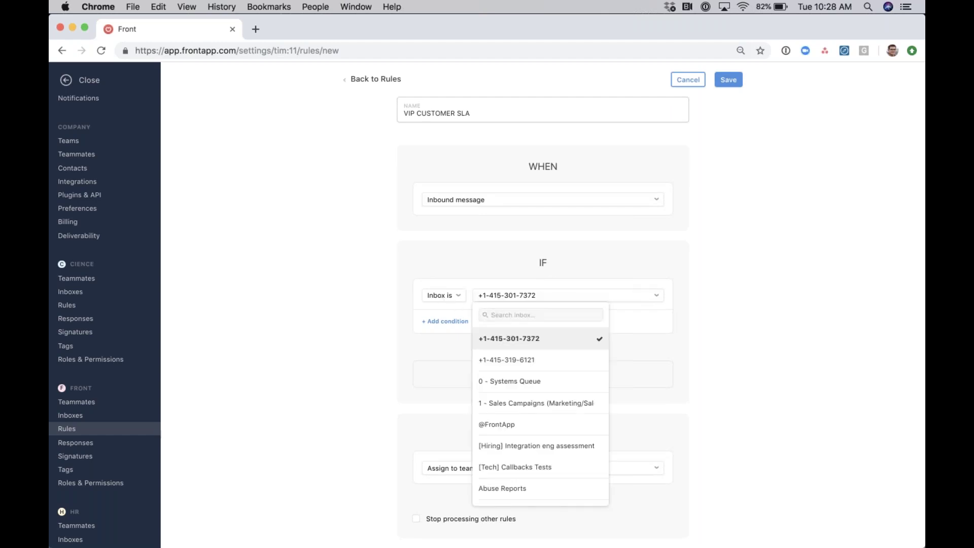
{"action": "type", "text": "supp"}
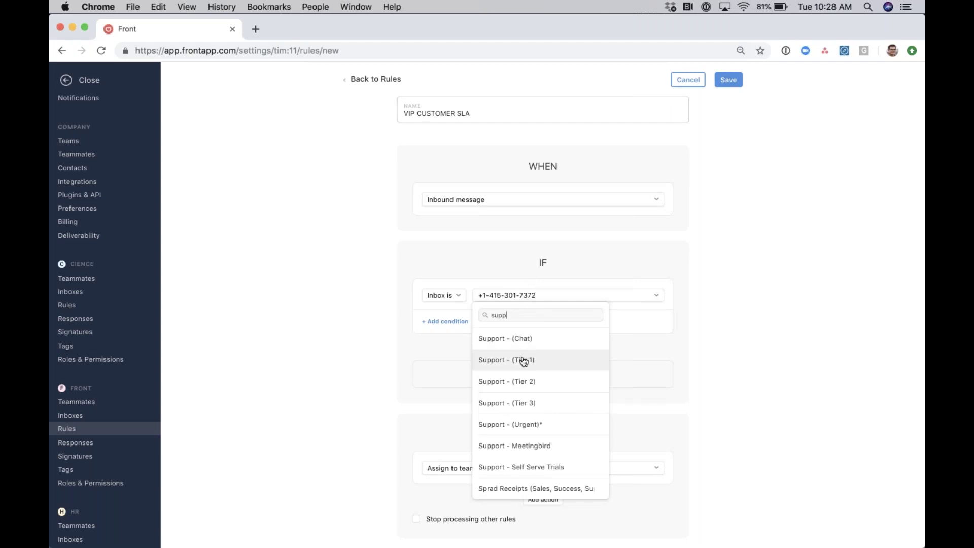
{"action": "left_click", "coordinate": [524, 361]}
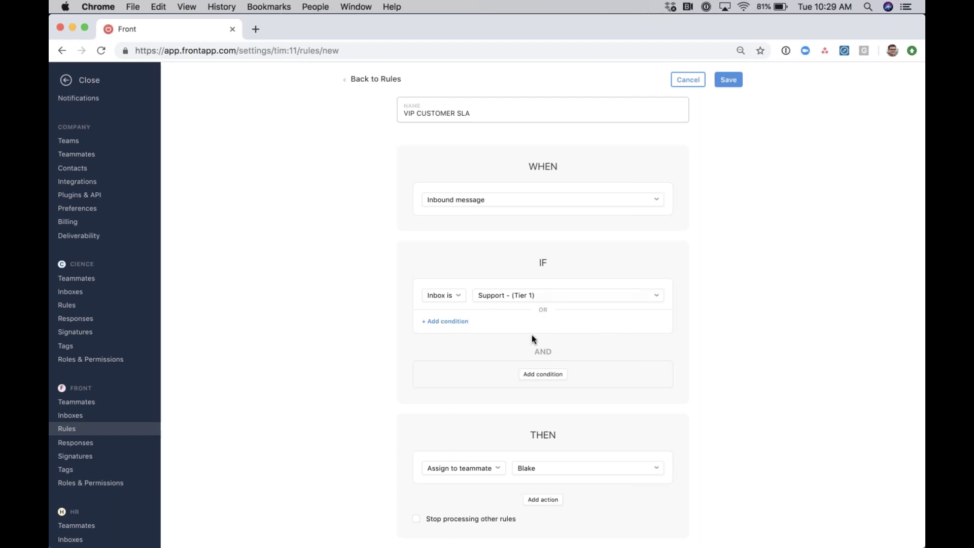
Step: Add an AND condition requiring that the contact is in the VIP Customers group
{"action": "left_click", "coordinate": [543, 375]}
{"action": "left_click", "coordinate": [446, 388]}
{"action": "type", "text": "con"}
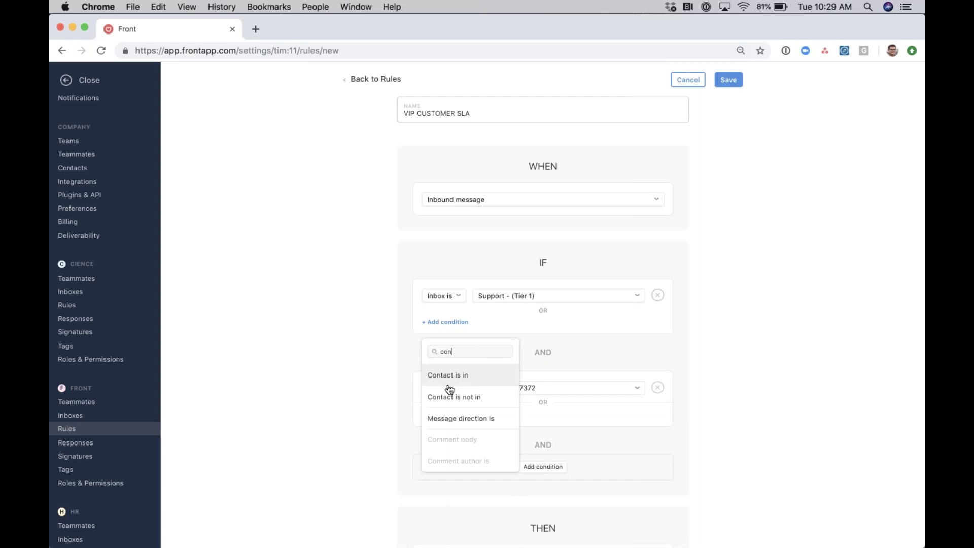
{"action": "left_click", "coordinate": [488, 375]}
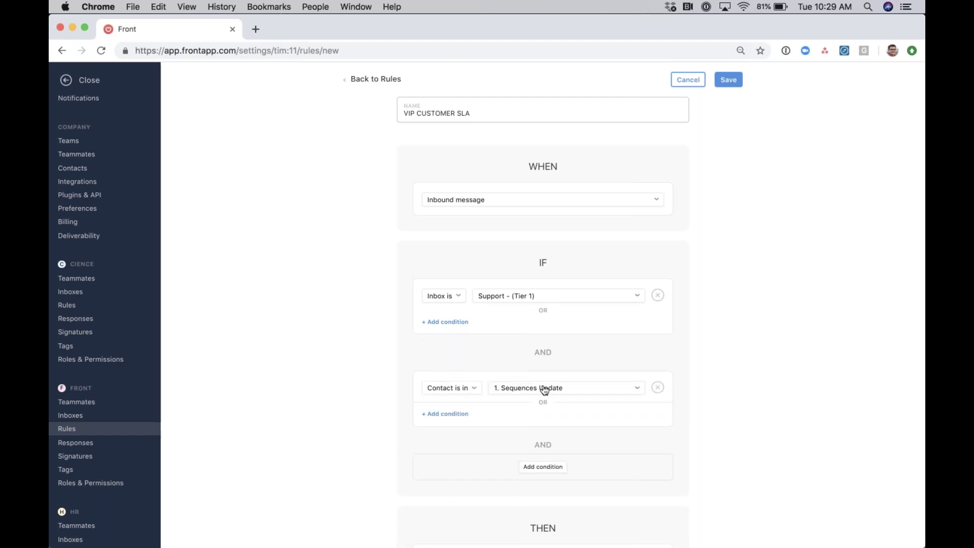
{"action": "left_click", "coordinate": [541, 387]}
{"action": "type", "text": "vip"}
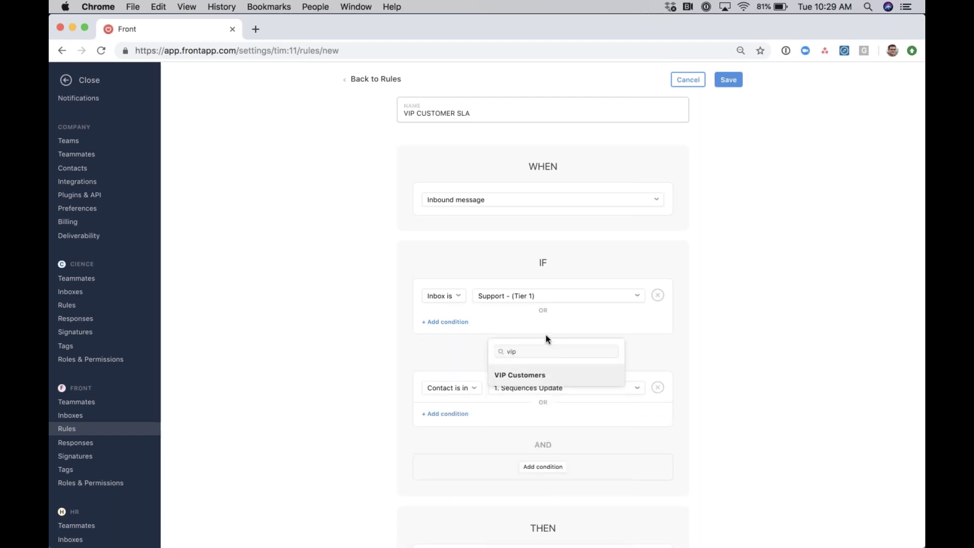
{"action": "left_click", "coordinate": [528, 375]}
Step: Add another AND condition for conversations left unreplied after 5 minutes
{"action": "scroll", "coordinate": [696, 341], "scroll_direction": "down", "scroll_amount": 3}
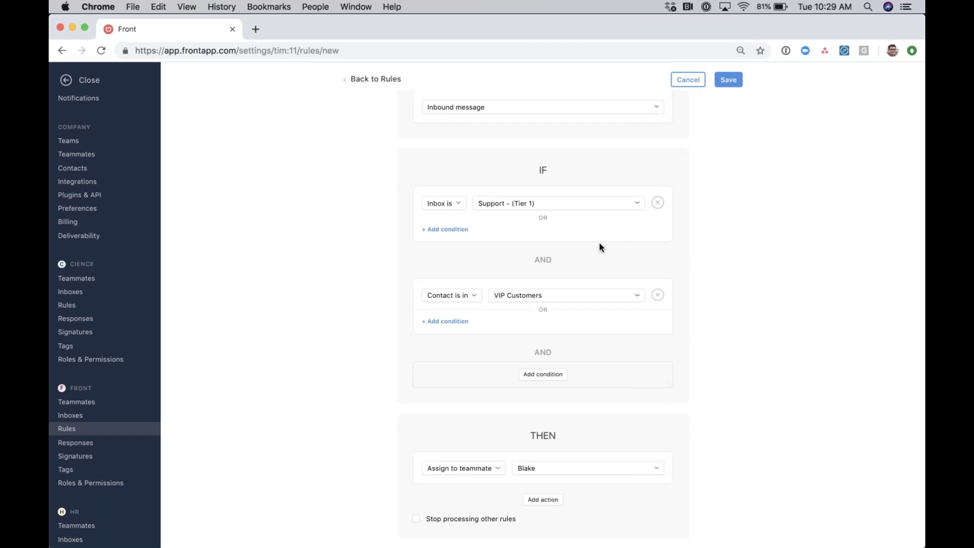
{"action": "left_click", "coordinate": [543, 375]}
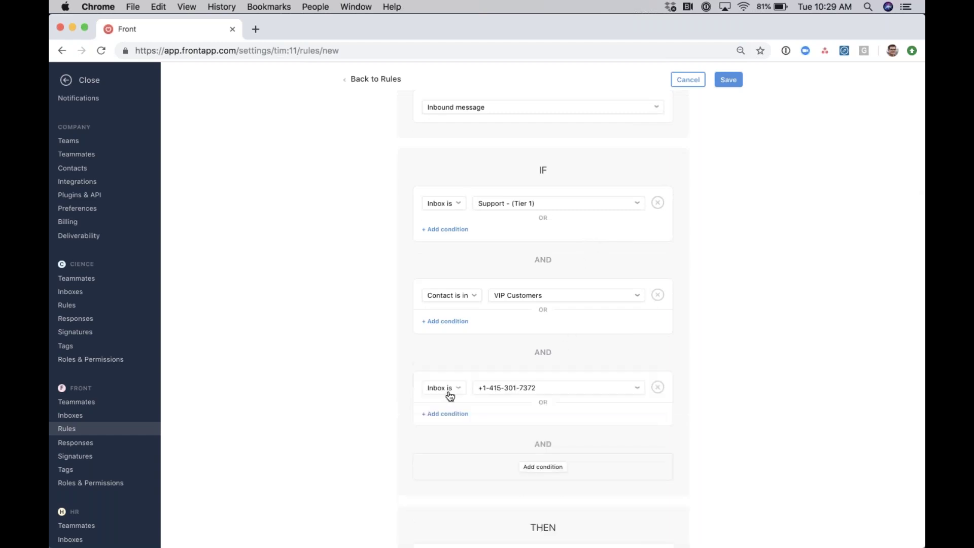
{"action": "left_click", "coordinate": [443, 393]}
{"action": "type", "text": "un"}
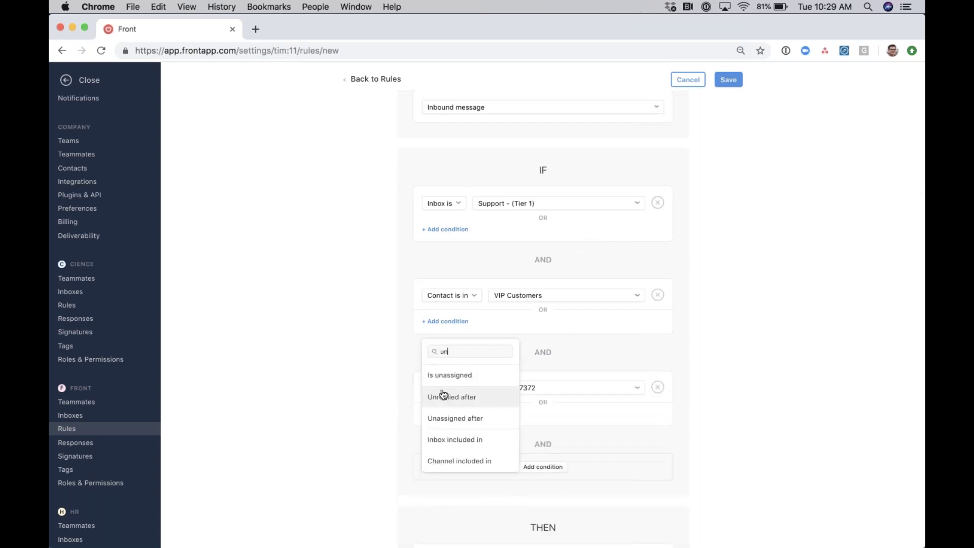
{"action": "left_click", "coordinate": [484, 398]}
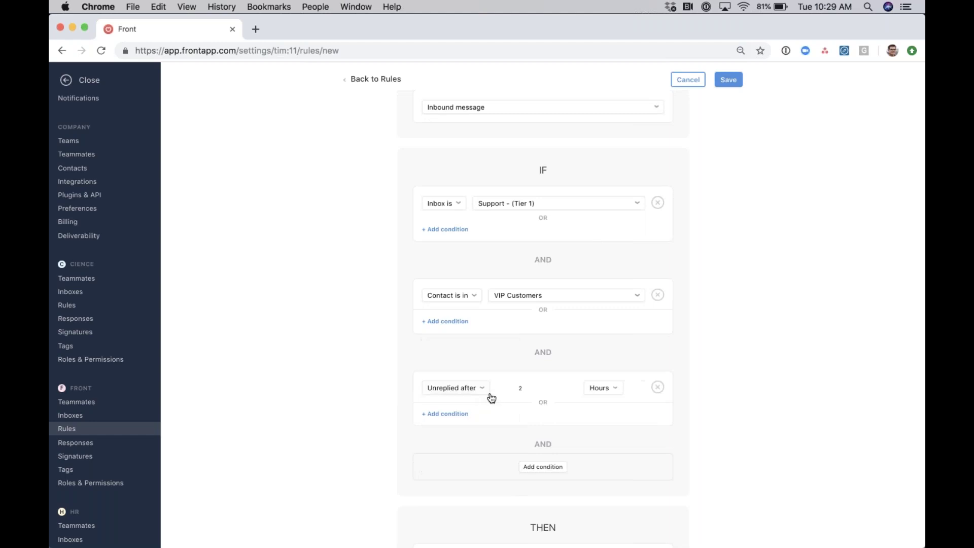
{"action": "left_click", "coordinate": [527, 388]}
{"action": "key", "text": "BackSpace"}
{"action": "type", "text": "6"}
{"action": "left_click", "coordinate": [603, 388]}
{"action": "left_click", "coordinate": [613, 404]}
Step: Change the rule's first action to move the conversation to the Support - (Urgent)* inbox
{"action": "scroll", "coordinate": [593, 410], "scroll_direction": "down", "scroll_amount": 3}
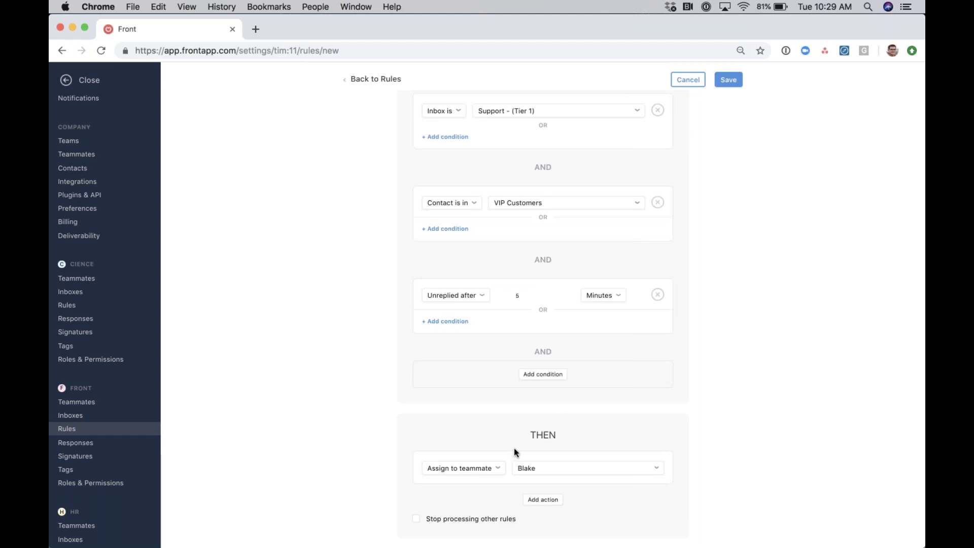
{"action": "left_click", "coordinate": [470, 469]}
{"action": "type", "text": "mov"}
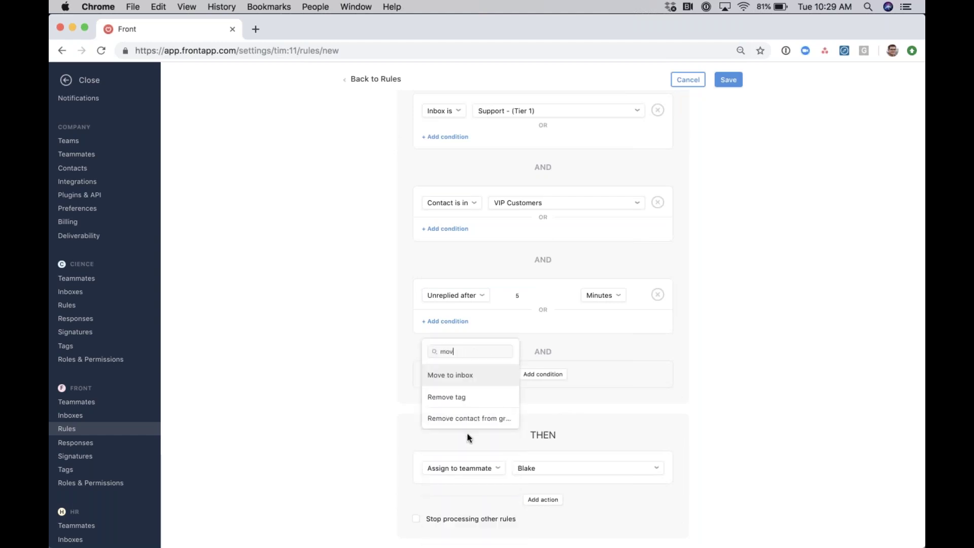
{"action": "left_click", "coordinate": [474, 375]}
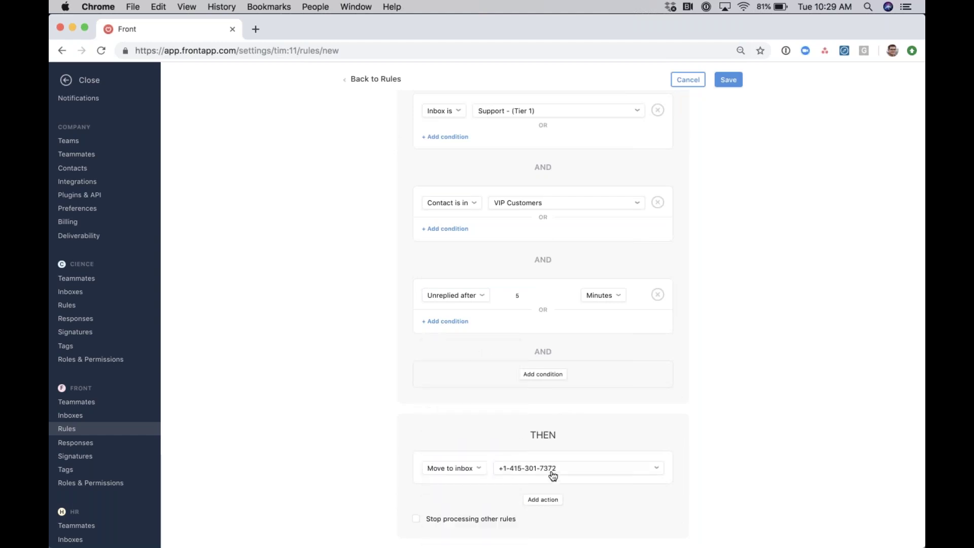
{"action": "left_click", "coordinate": [553, 475]}
{"action": "type", "text": "urg"}
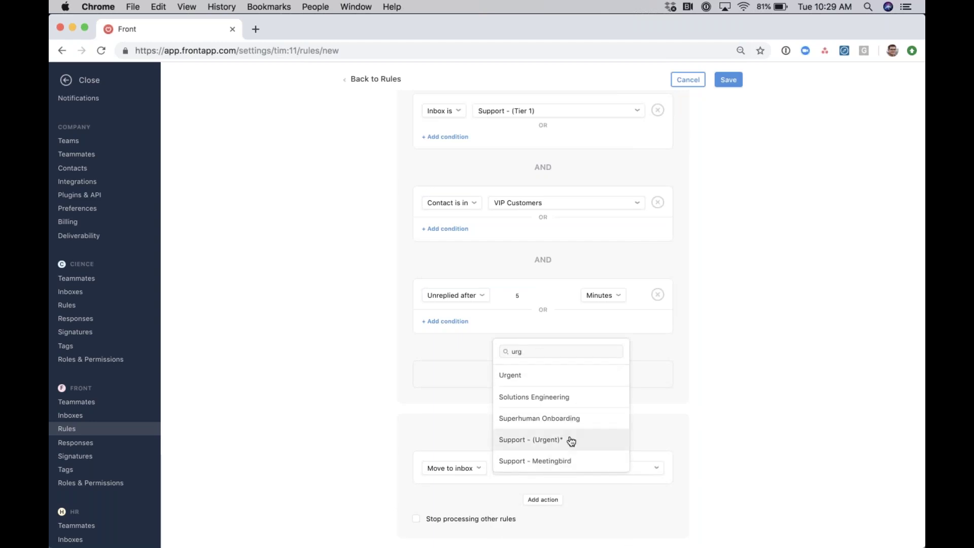
{"action": "left_click", "coordinate": [569, 440]}
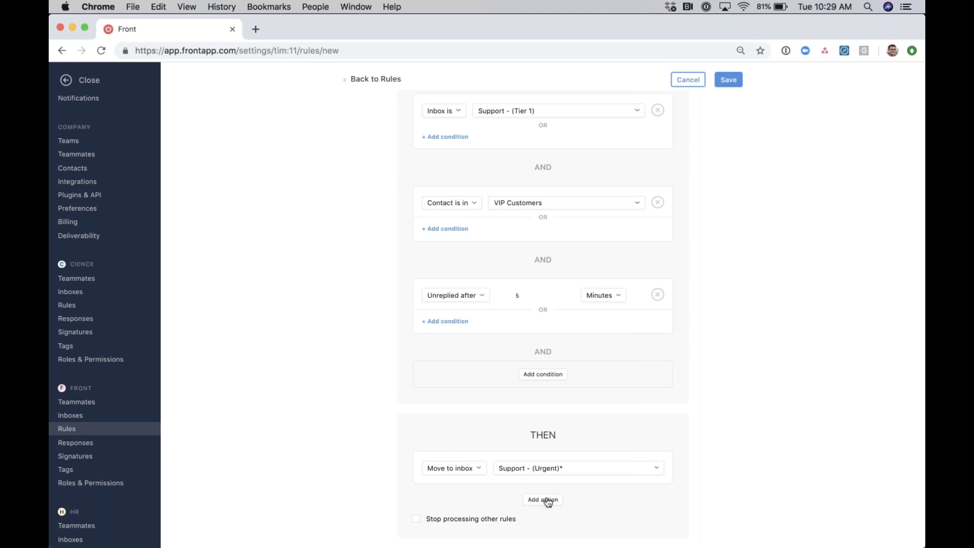
Step: Add a second action that applies the VIP Customer tag
{"action": "left_click", "coordinate": [530, 499]}
{"action": "left_click", "coordinate": [459, 490]}
{"action": "type", "text": "add"}
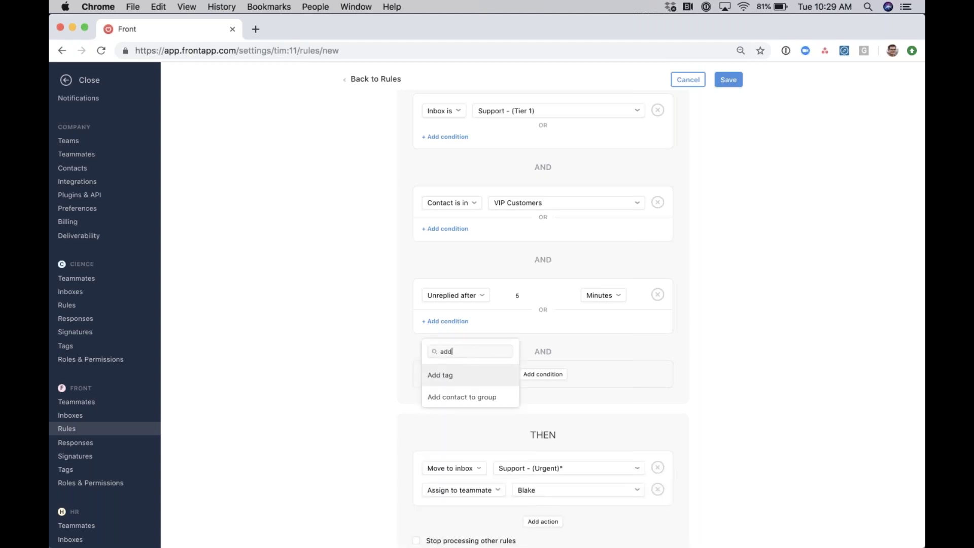
{"action": "left_click", "coordinate": [486, 383]}
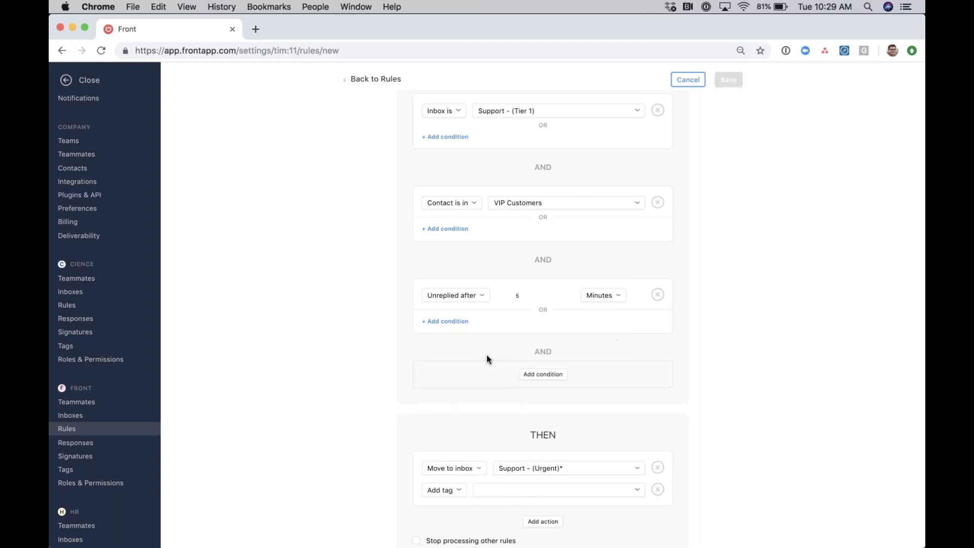
{"action": "left_click", "coordinate": [532, 490]}
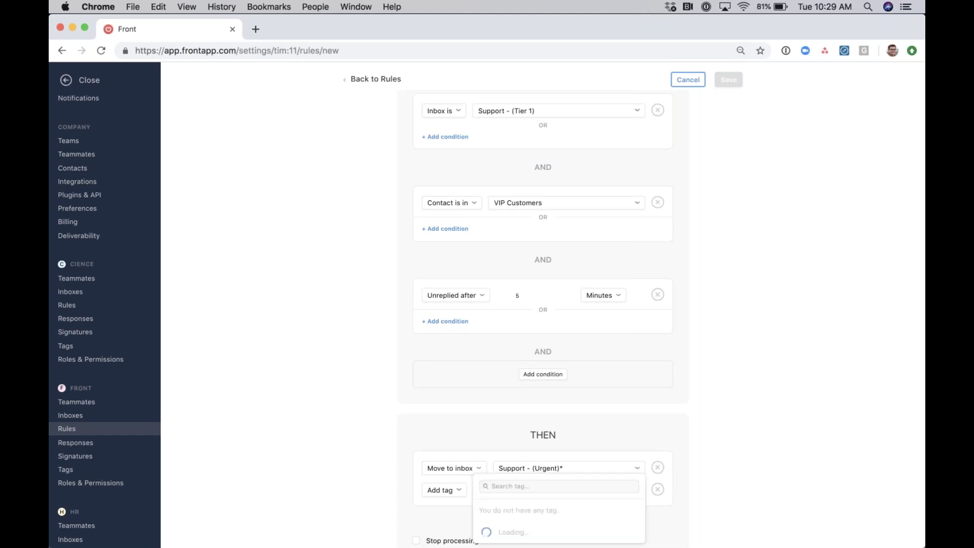
{"action": "type", "text": "vip"}
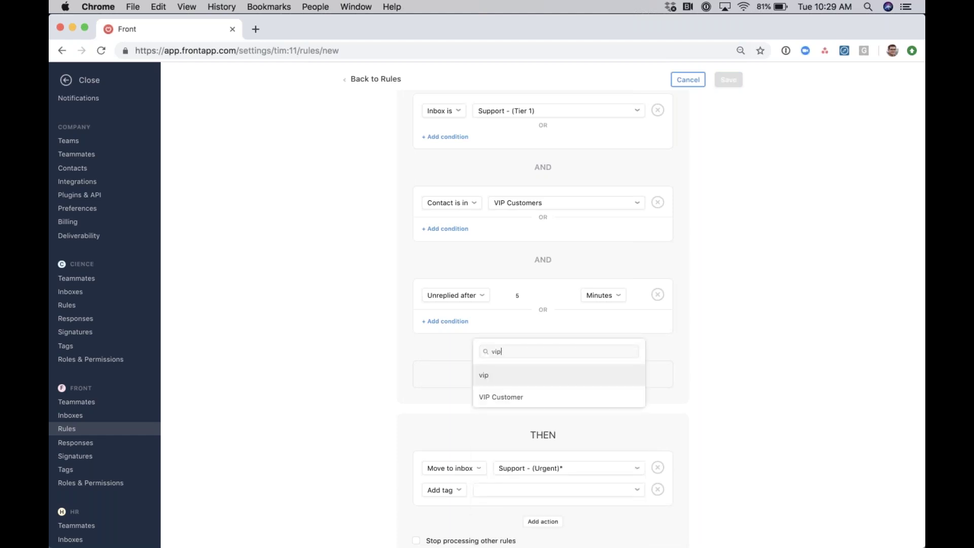
{"action": "left_click", "coordinate": [510, 399]}
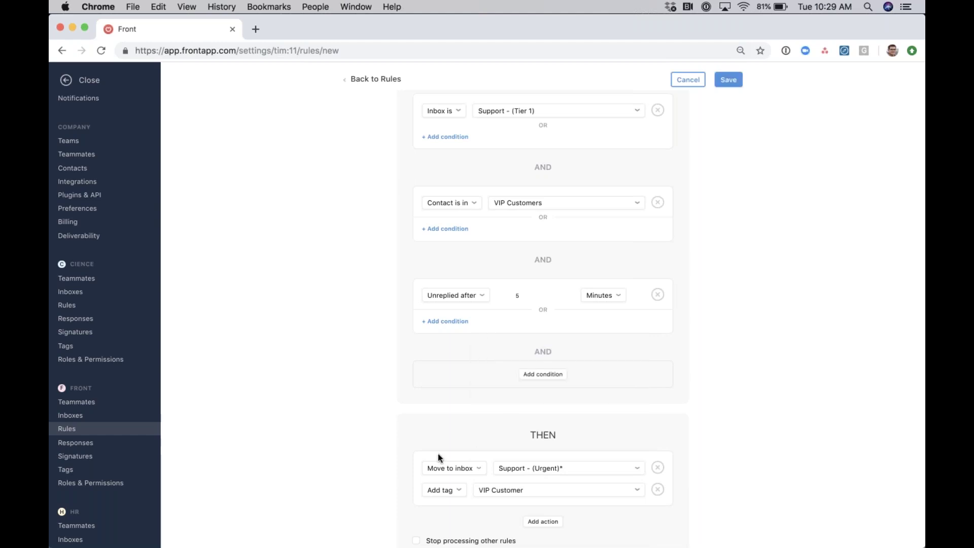
Step: Add a third action that notifies teammates, and choose the teammate to alert by searching for their name
{"action": "scroll", "coordinate": [437, 454], "scroll_direction": "down", "scroll_amount": 1}
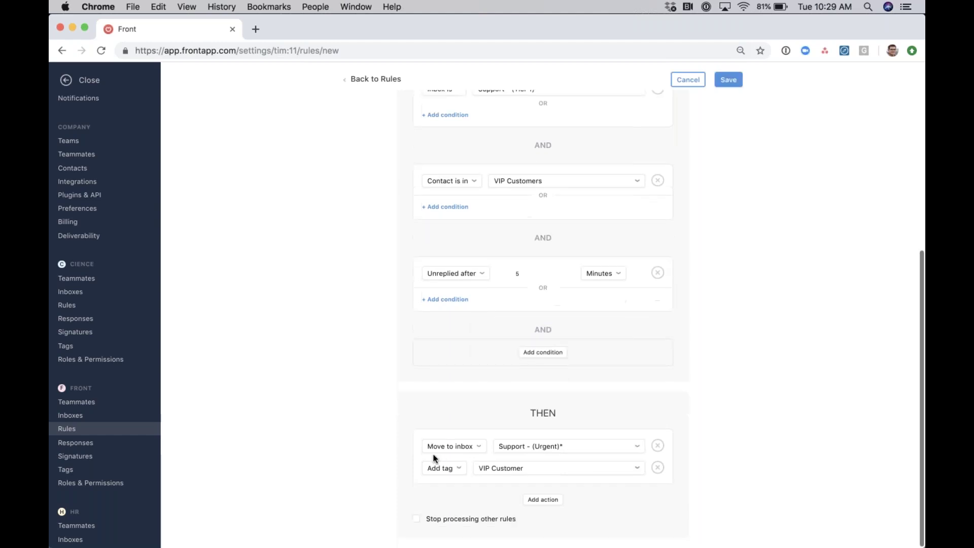
{"action": "left_click", "coordinate": [557, 504]}
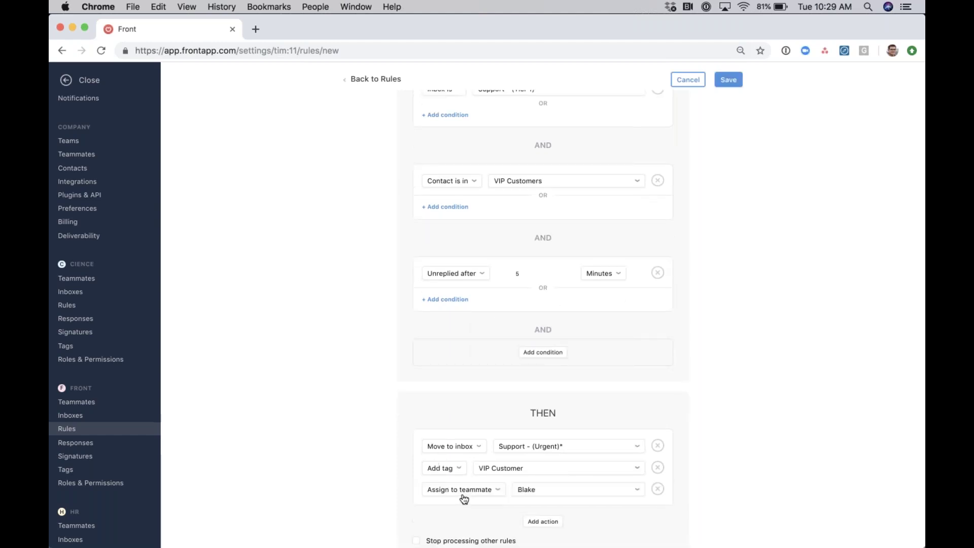
{"action": "left_click", "coordinate": [463, 489]}
{"action": "type", "text": "no"}
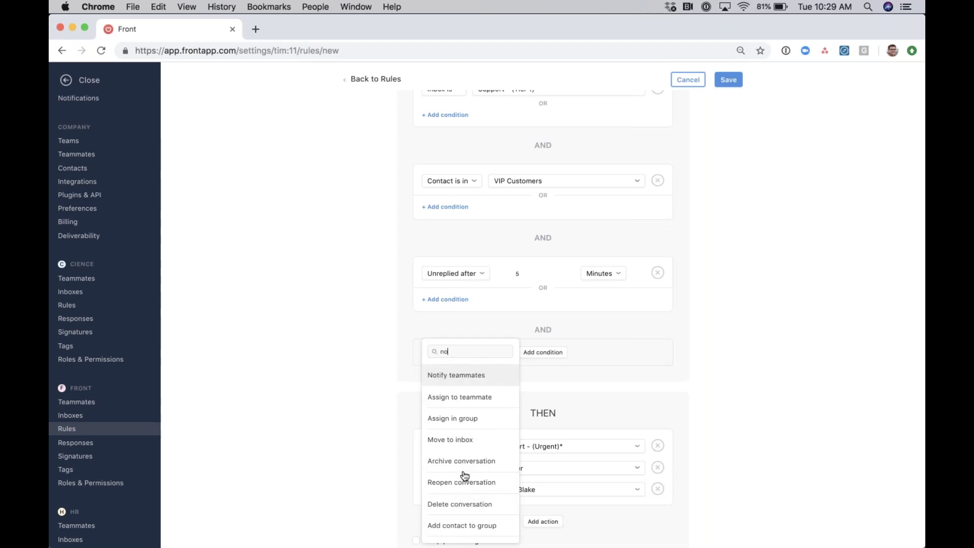
{"action": "left_click", "coordinate": [452, 373]}
{"action": "left_click", "coordinate": [600, 493]}
{"action": "type", "text": "ken"}
{"action": "left_click", "coordinate": [590, 374]}
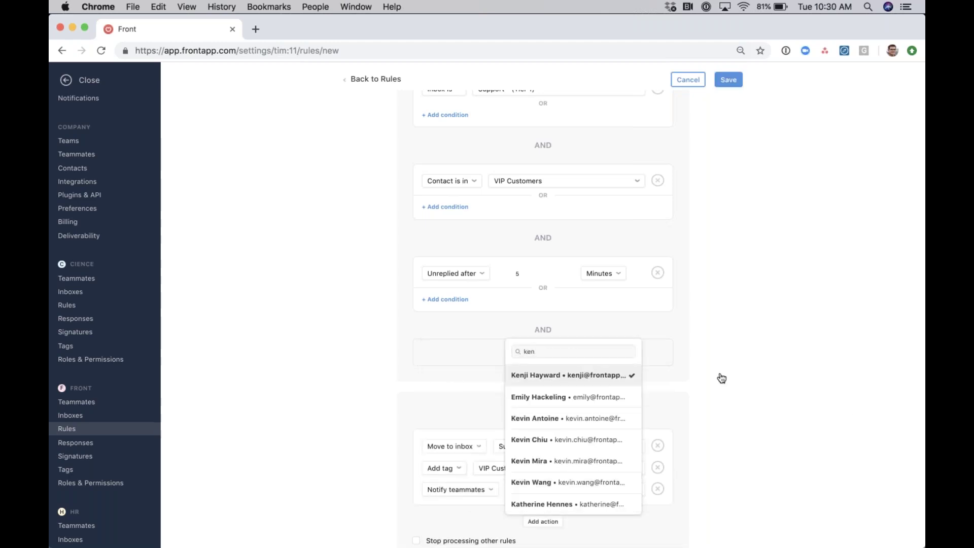
{"action": "left_click", "coordinate": [847, 412]}
Step: Review the VIP customer rule's name, trigger and conditions
{"action": "scroll", "coordinate": [772, 336], "scroll_direction": "up", "scroll_amount": 5}
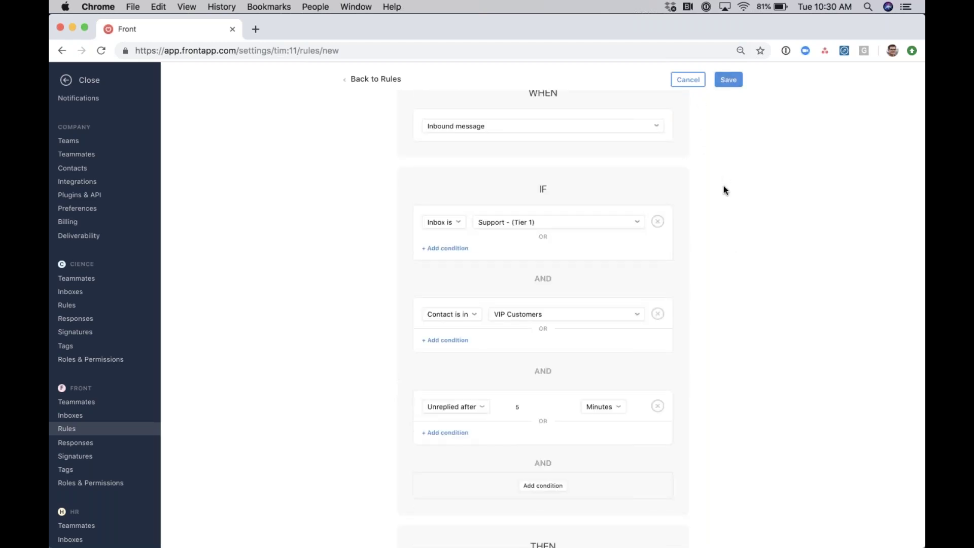
{"action": "scroll", "coordinate": [724, 190], "scroll_direction": "up", "scroll_amount": 4}
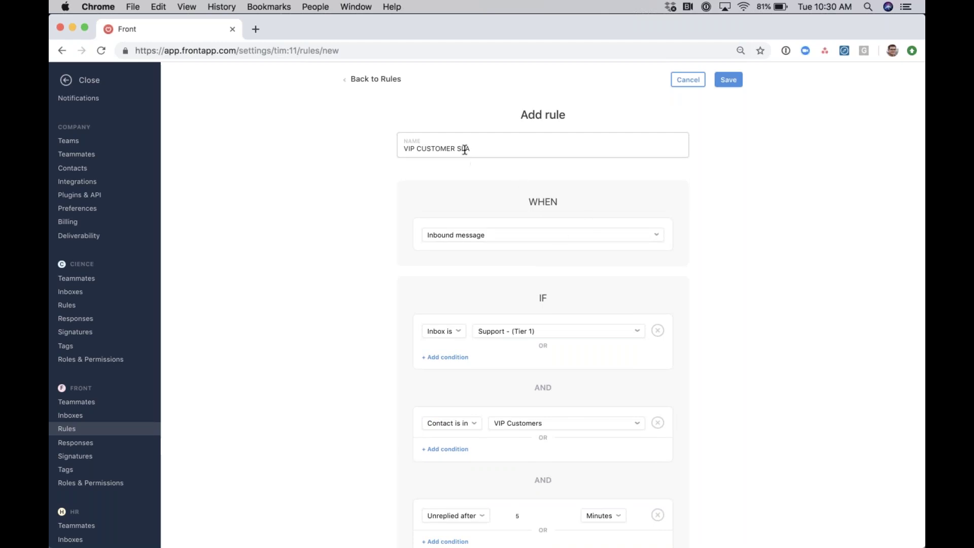
{"action": "scroll", "coordinate": [489, 227], "scroll_direction": "down", "scroll_amount": 4}
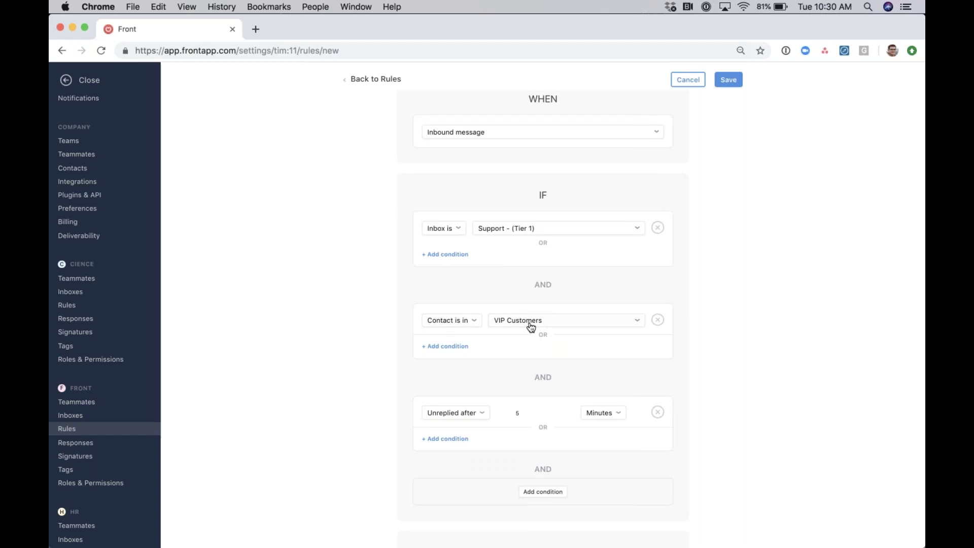
Step: Review the rule's remaining conditions and actions, and examine the condition types offered for the inbox condition
{"action": "scroll", "coordinate": [531, 326], "scroll_direction": "down", "scroll_amount": 4}
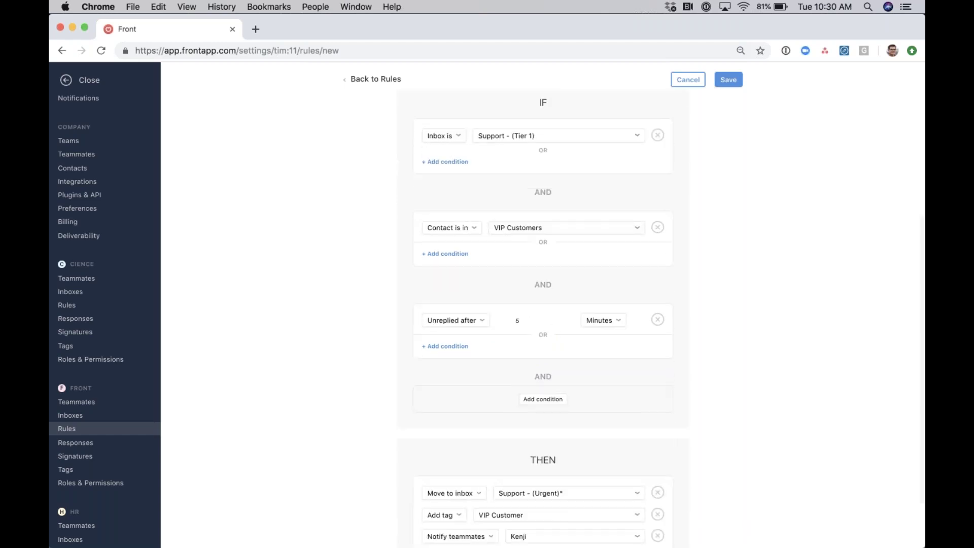
{"action": "scroll", "coordinate": [525, 323], "scroll_direction": "down", "scroll_amount": 3}
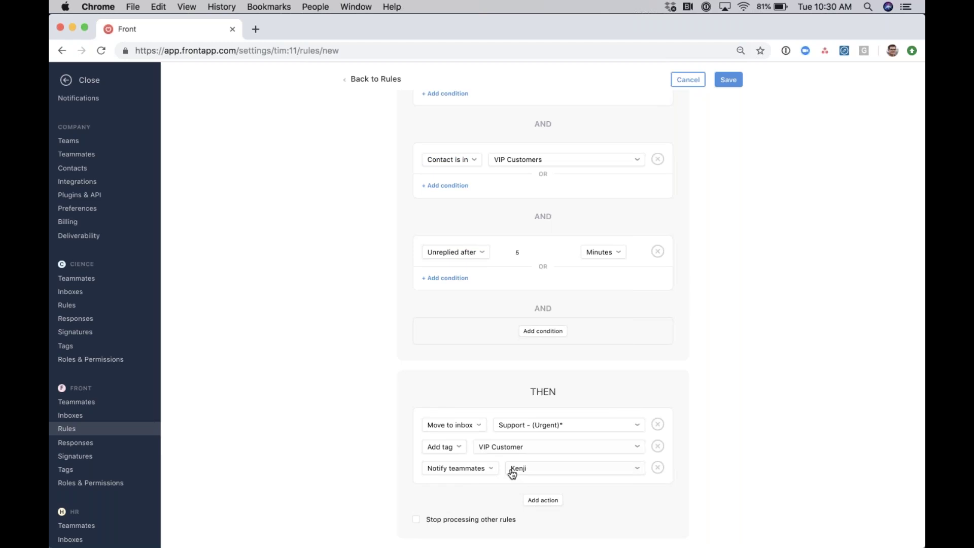
{"action": "scroll", "coordinate": [477, 322], "scroll_direction": "up", "scroll_amount": 3}
{"action": "left_click", "coordinate": [445, 167]}
{"action": "scroll", "coordinate": [473, 260], "scroll_direction": "down", "scroll_amount": 2}
{"action": "scroll", "coordinate": [473, 259], "scroll_direction": "down", "scroll_amount": 5}
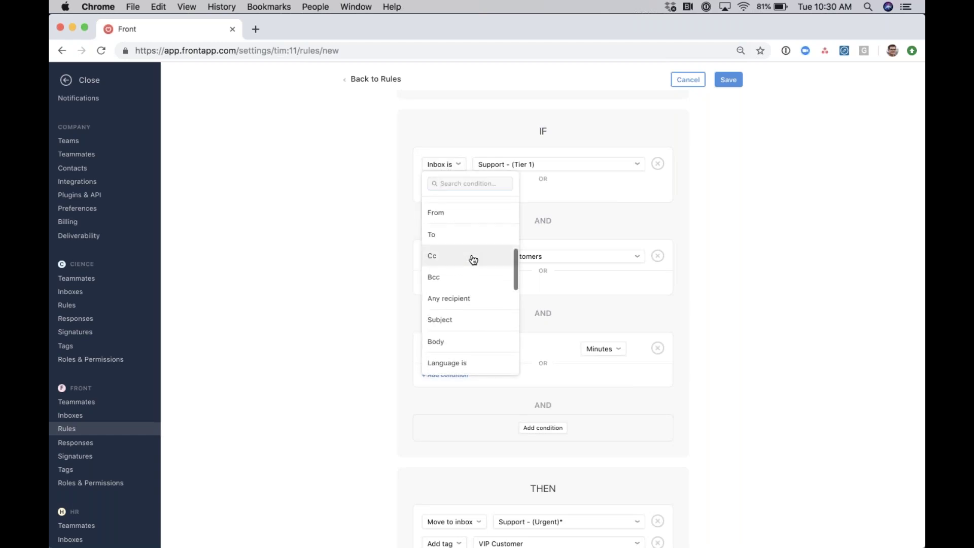
{"action": "scroll", "coordinate": [474, 260], "scroll_direction": "down", "scroll_amount": 3}
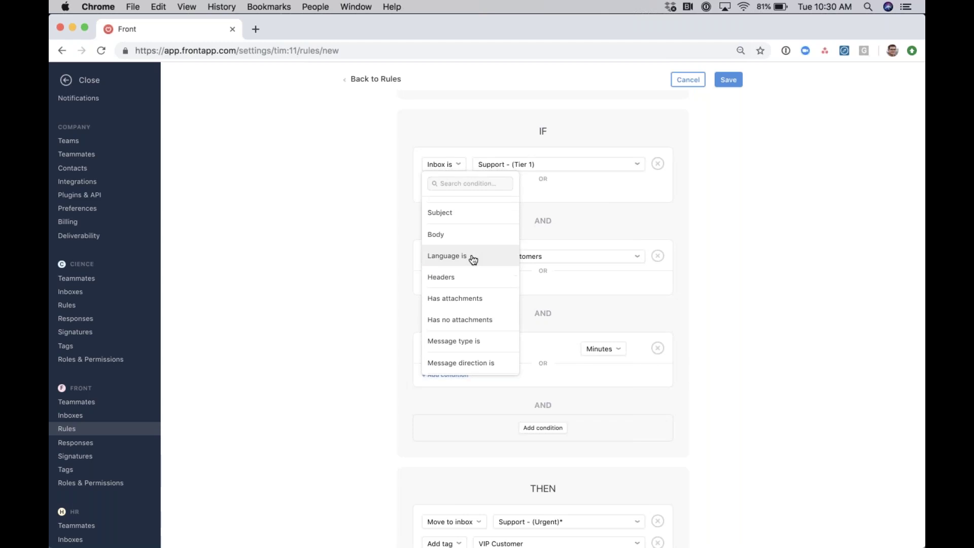
{"action": "scroll", "coordinate": [473, 259], "scroll_direction": "down", "scroll_amount": 5}
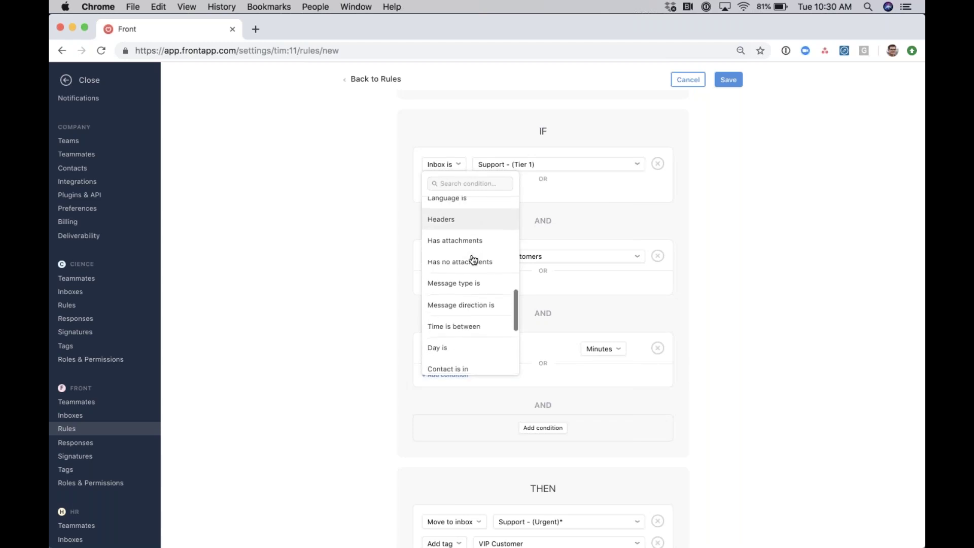
{"action": "scroll", "coordinate": [480, 290], "scroll_direction": "down", "scroll_amount": 5}
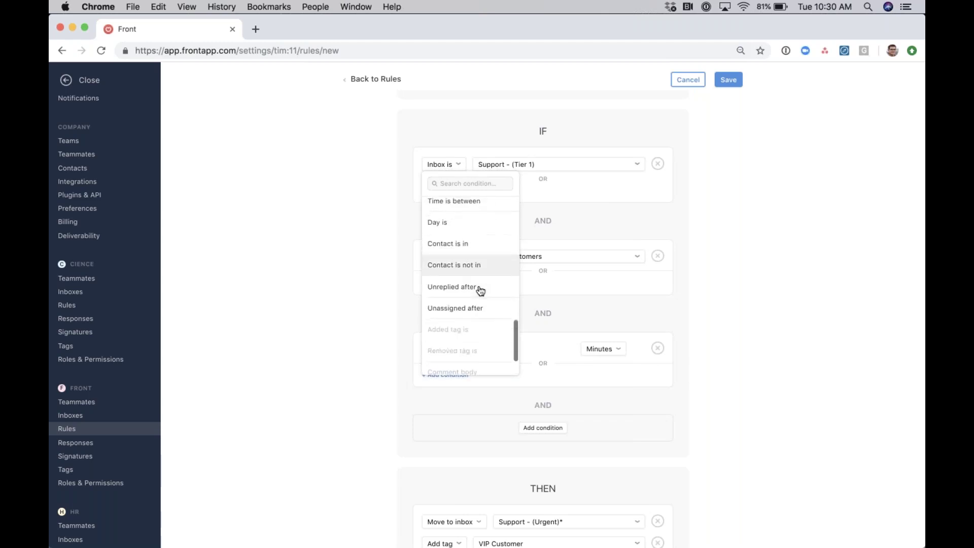
{"action": "left_click", "coordinate": [338, 262]}
Step: Look through the condition types that could replace the VIP Customers contact condition
{"action": "left_click", "coordinate": [476, 261]}
{"action": "scroll", "coordinate": [500, 330], "scroll_direction": "down", "scroll_amount": 8}
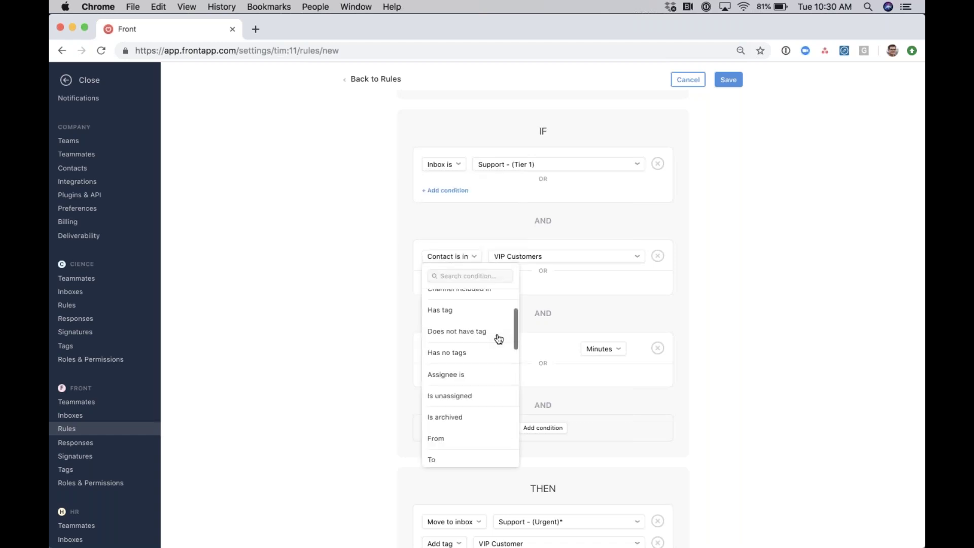
{"action": "scroll", "coordinate": [499, 339], "scroll_direction": "down", "scroll_amount": 10}
{"action": "left_click", "coordinate": [326, 400]}
Step: Examine the action types available for the rule's first action, down to the third-party integration actions
{"action": "scroll", "coordinate": [327, 401], "scroll_direction": "down", "scroll_amount": 3}
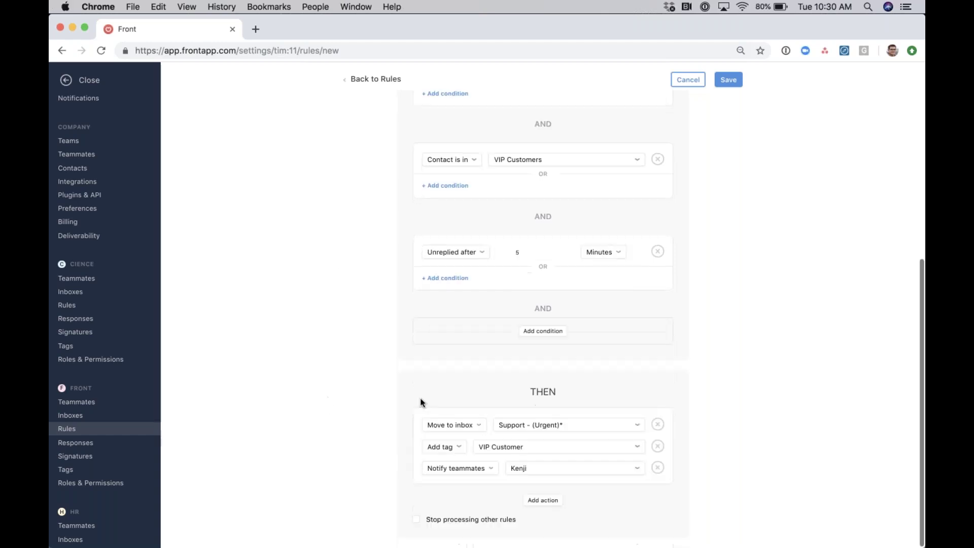
{"action": "left_click", "coordinate": [467, 425]}
{"action": "scroll", "coordinate": [473, 418], "scroll_direction": "down", "scroll_amount": 10}
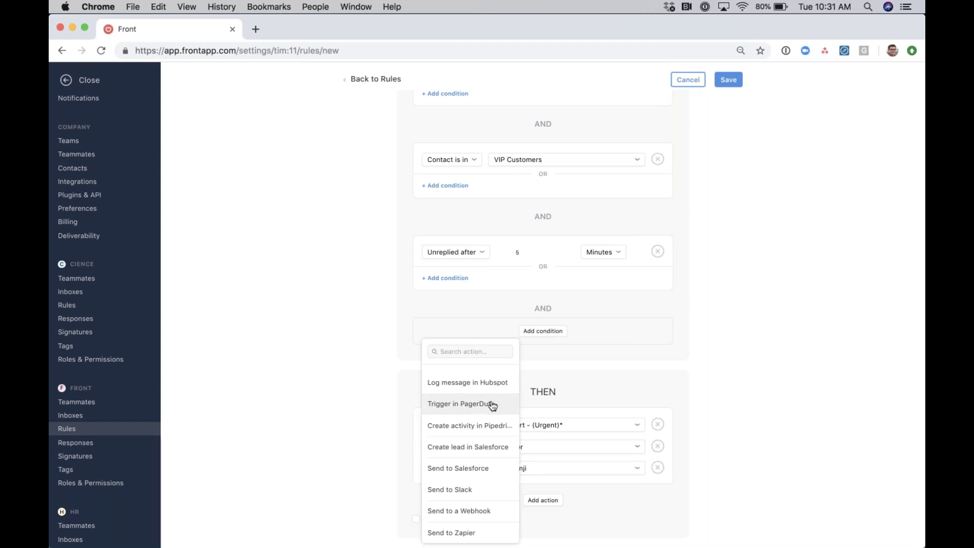
{"action": "left_click", "coordinate": [339, 369]}
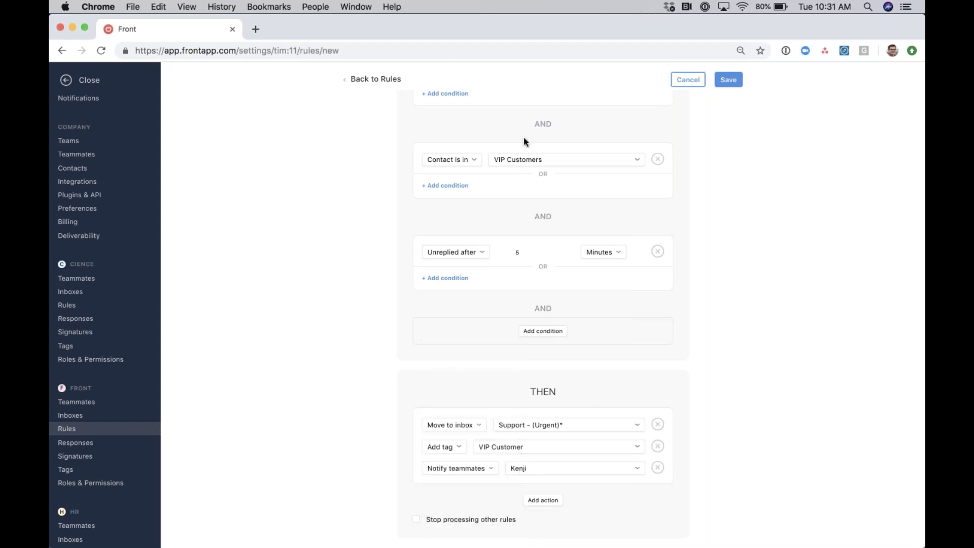
Step: Change the VIP Customers contact condition to a From condition by searching for "fr"
{"action": "scroll", "coordinate": [489, 190], "scroll_direction": "up", "scroll_amount": 3}
{"action": "left_click", "coordinate": [451, 248]}
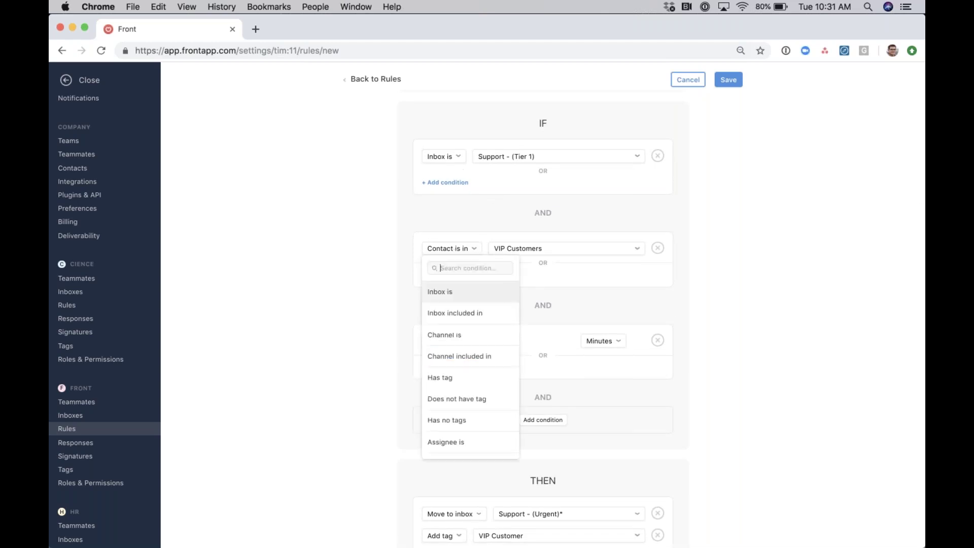
{"action": "type", "text": "fr"}
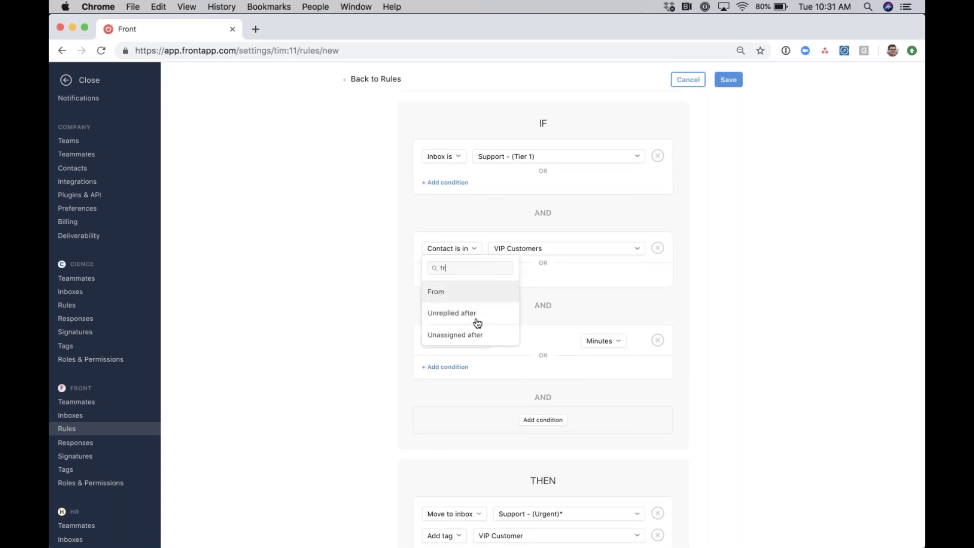
{"action": "left_click", "coordinate": [475, 291]}
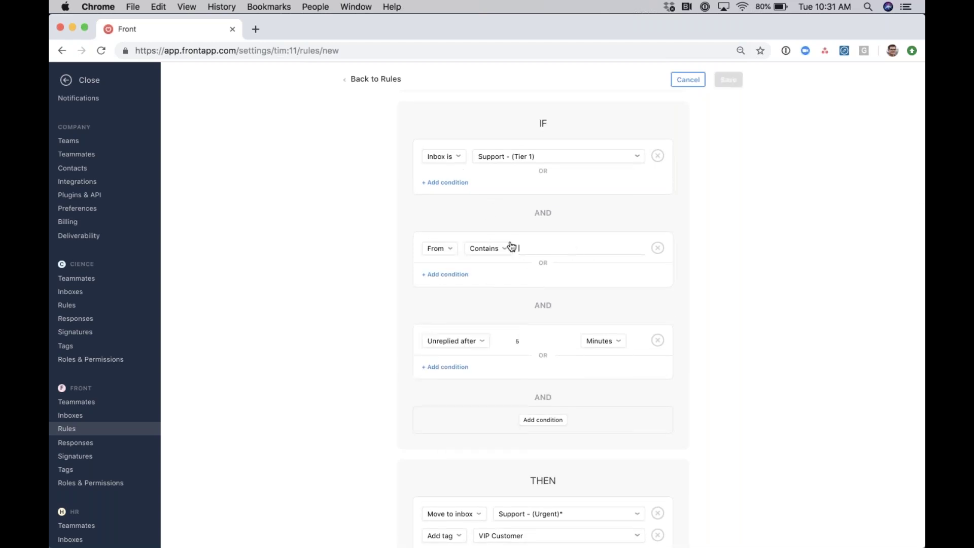
Step: Examine the condition types offered for the From condition, from recipient fields through contact and unreplied options
{"action": "left_click", "coordinate": [439, 249]}
{"action": "scroll", "coordinate": [480, 346], "scroll_direction": "down", "scroll_amount": 3}
{"action": "scroll", "coordinate": [480, 346], "scroll_direction": "down", "scroll_amount": 2}
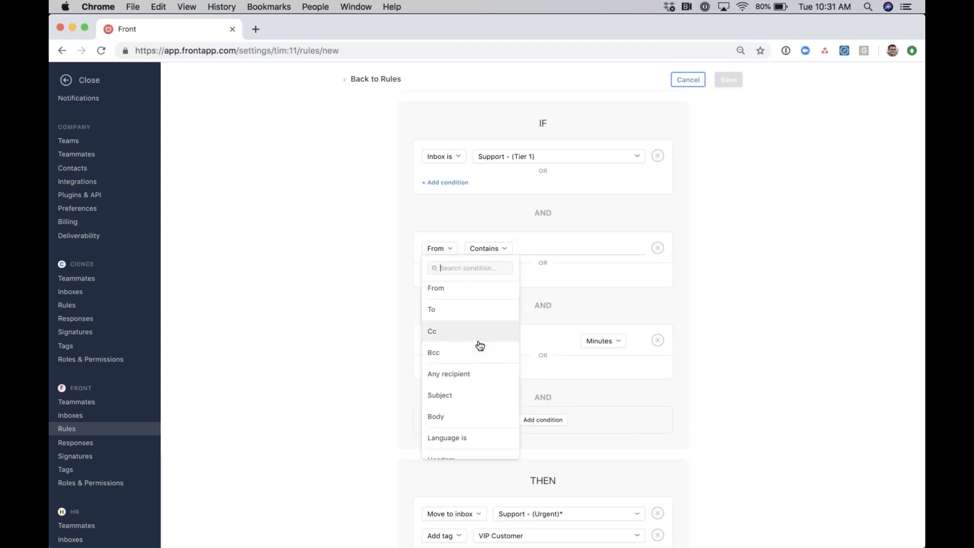
{"action": "scroll", "coordinate": [480, 346], "scroll_direction": "down", "scroll_amount": 2}
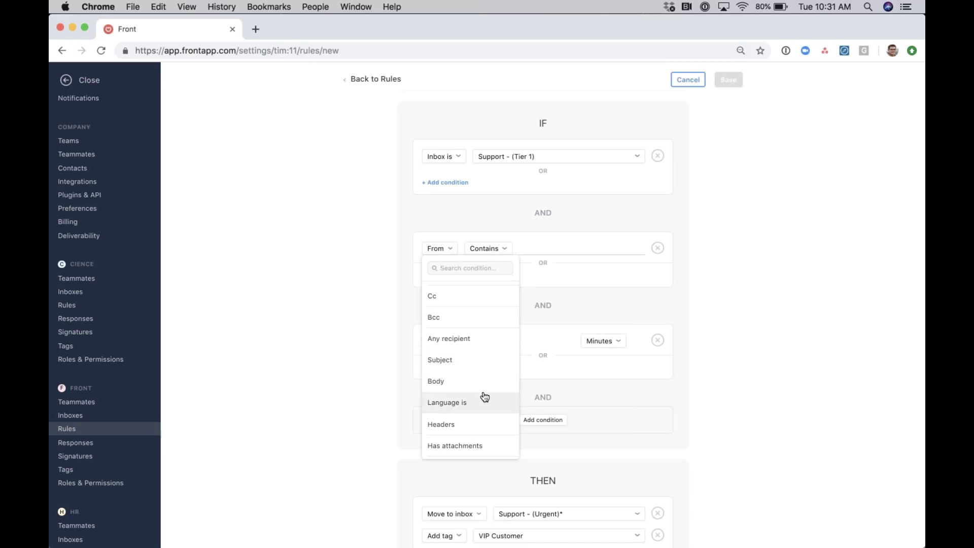
{"action": "scroll", "coordinate": [485, 396], "scroll_direction": "down", "scroll_amount": 4}
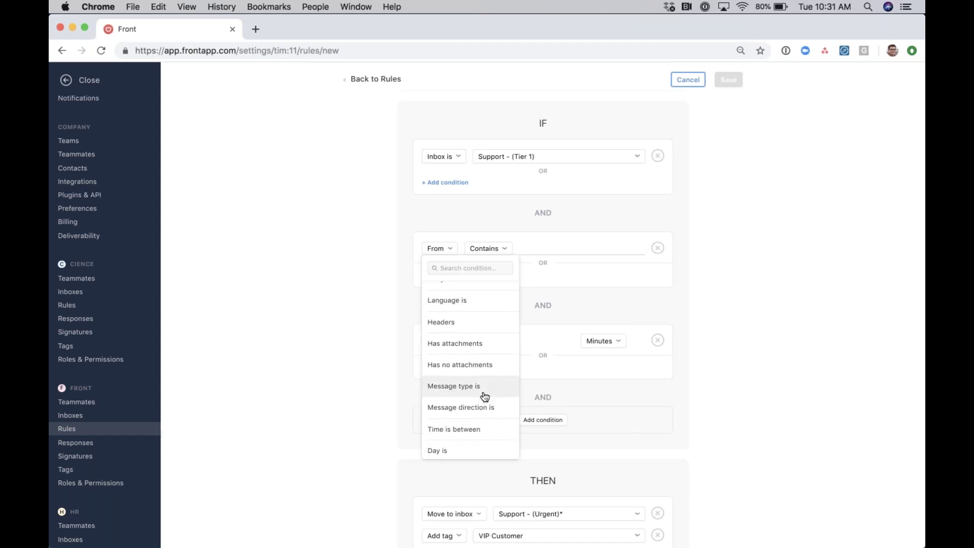
{"action": "scroll", "coordinate": [485, 397], "scroll_direction": "down", "scroll_amount": 2}
{"action": "scroll", "coordinate": [465, 361], "scroll_direction": "down", "scroll_amount": 3}
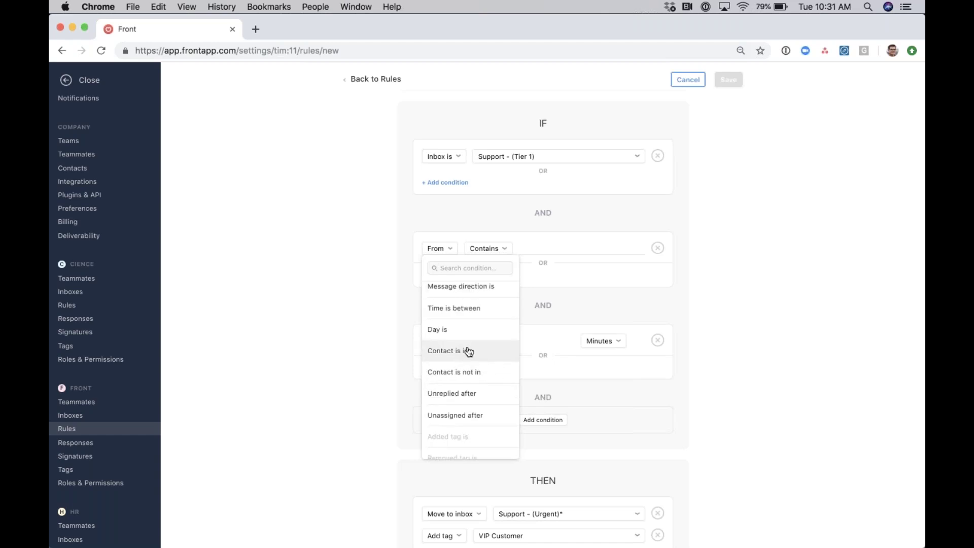
Step: Leave the settings and discard the unsaved rule
{"action": "left_click", "coordinate": [369, 301]}
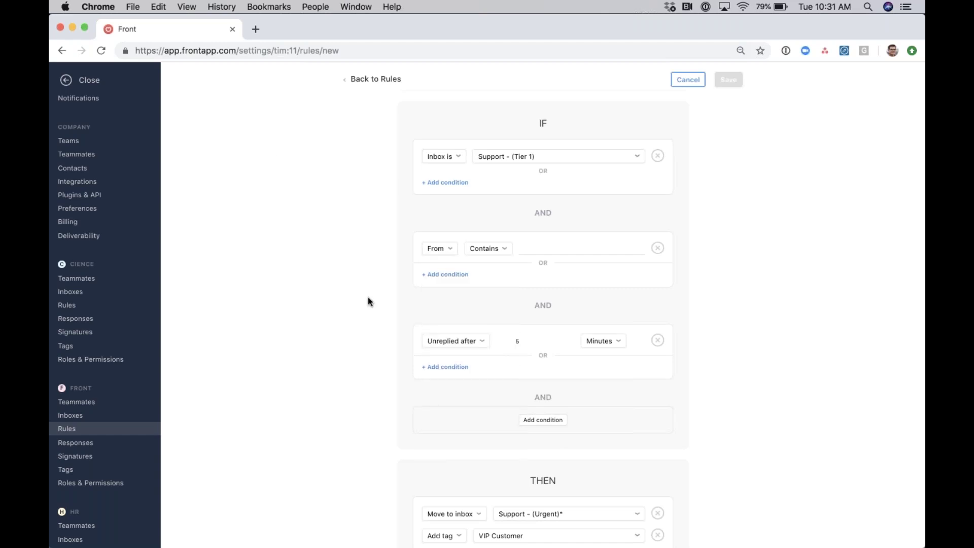
{"action": "left_click", "coordinate": [94, 80]}
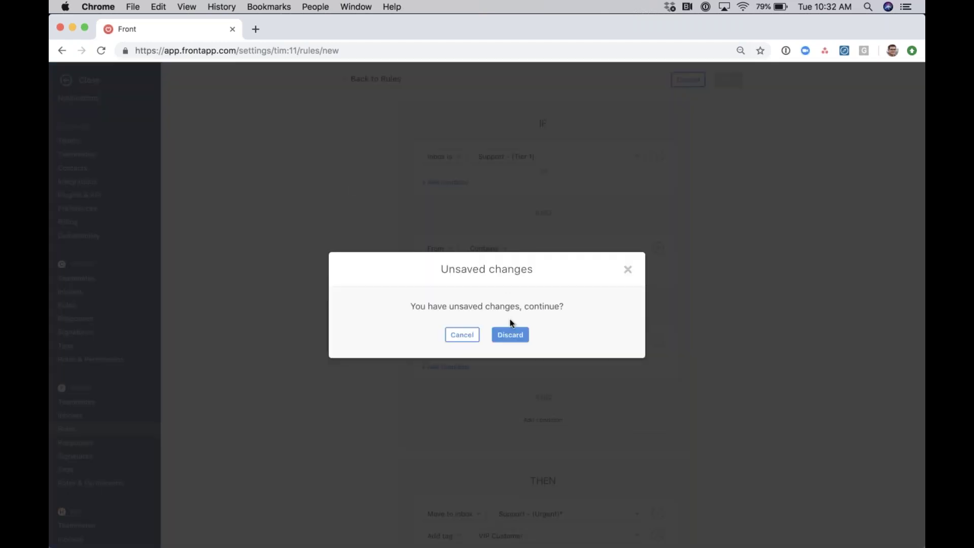
{"action": "left_click", "coordinate": [510, 334]}
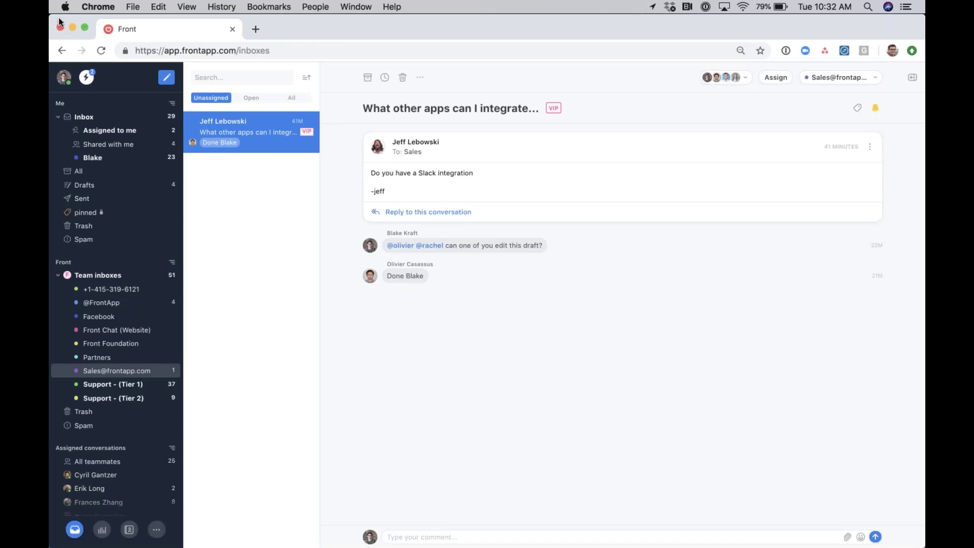
Step: Shrink the browser window to expose the desktop, and move it higher on the screen
{"action": "left_click_drag", "start_coordinate": [51, 18], "coordinate": [188, 101]}
{"action": "left_click_drag", "start_coordinate": [476, 108], "coordinate": [356, 57]}
{"action": "left_click", "coordinate": [554, 522]}
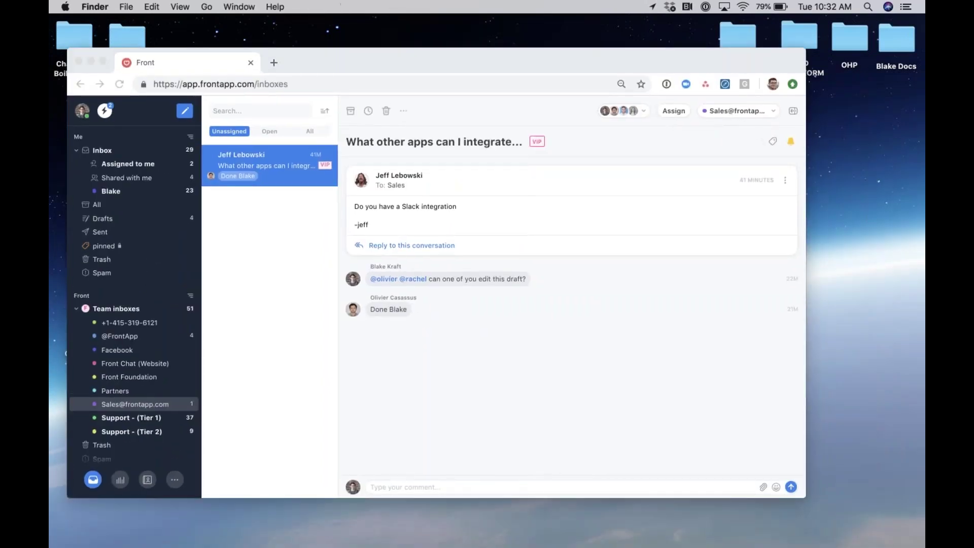
{"action": "right_click", "coordinate": [599, 513]}
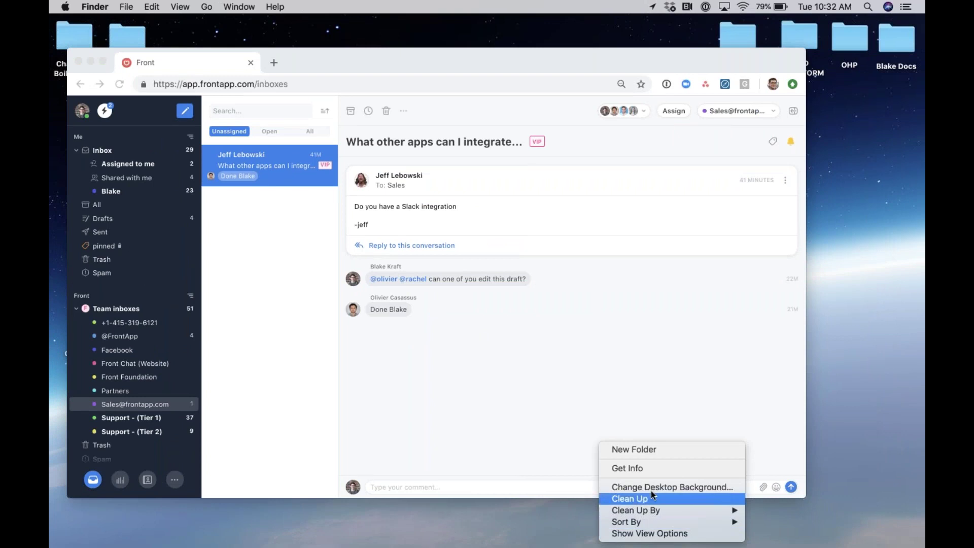
{"action": "mouse_move", "coordinate": [680, 521]}
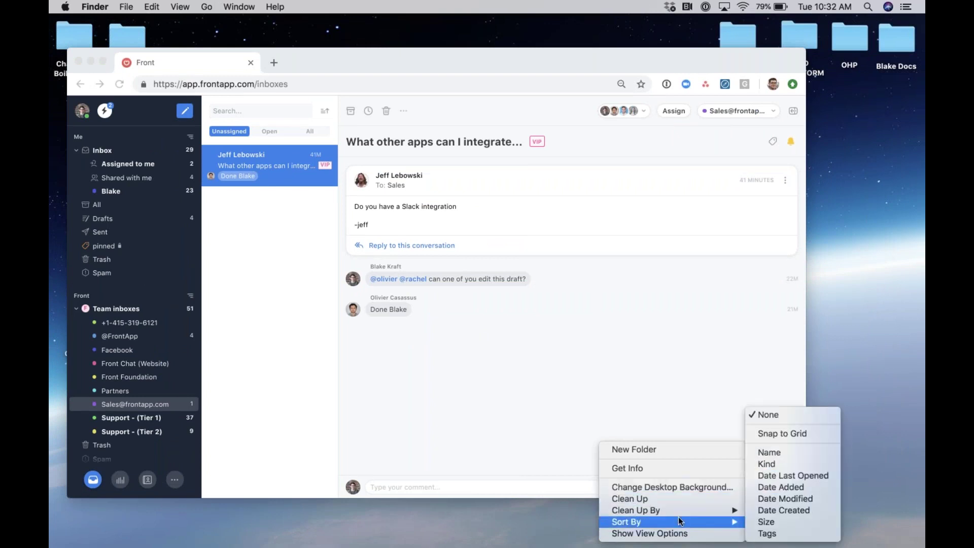
{"action": "left_click", "coordinate": [447, 530]}
{"action": "left_click_drag", "start_coordinate": [311, 72], "coordinate": [310, 44]}
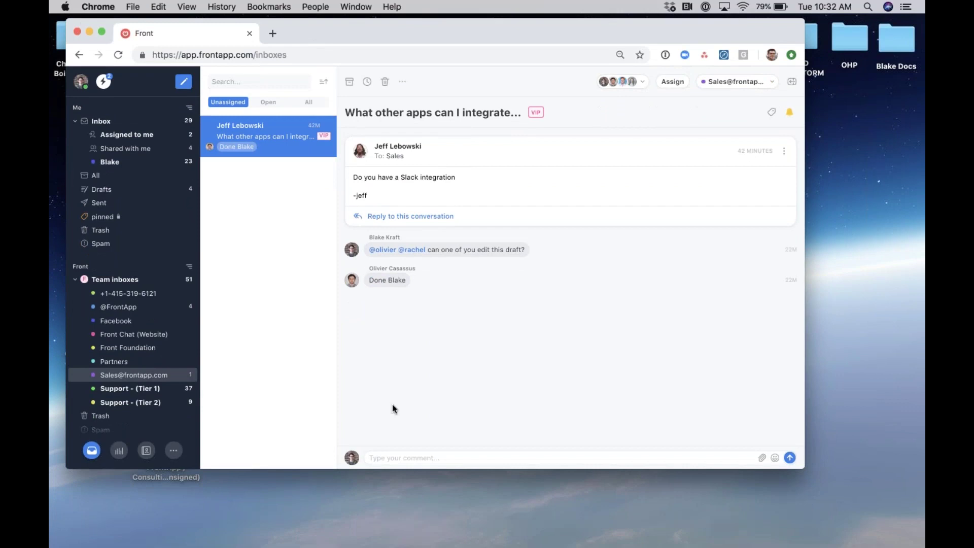
Step: Search the computer for the GoToMeeting application with "goto"
{"action": "left_click", "coordinate": [867, 8]}
{"action": "type", "text": "goto"}
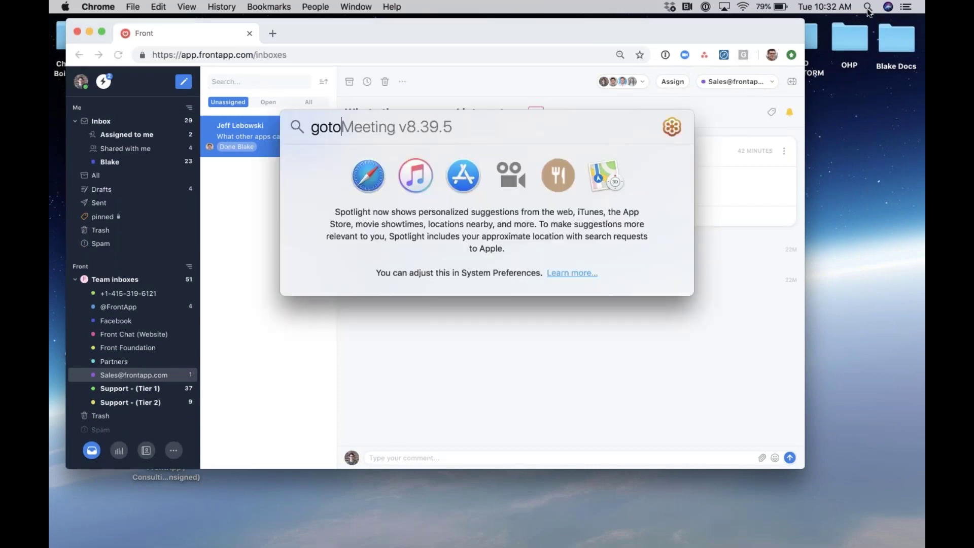
{"action": "key", "text": "Escape"}
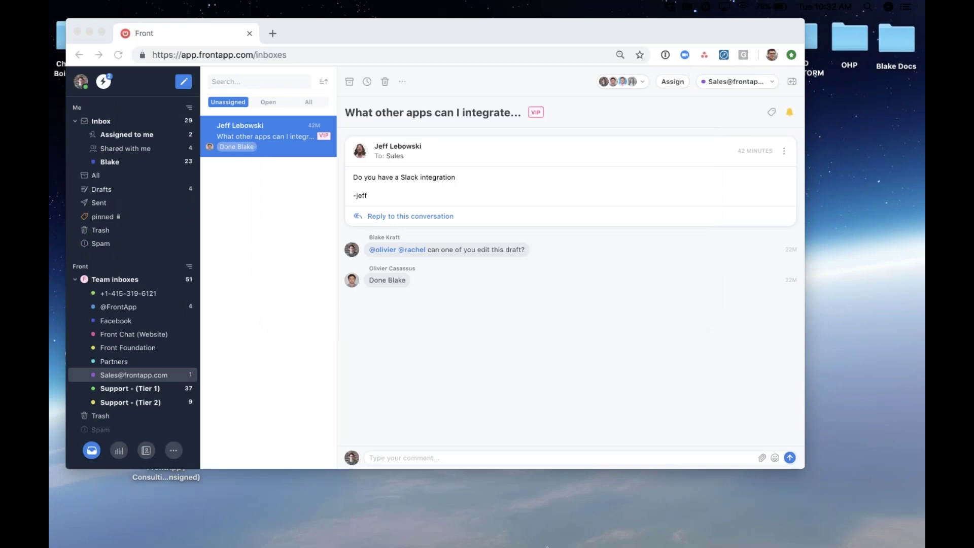
{"action": "mouse_move", "coordinate": [543, 532]}
{"action": "left_click", "coordinate": [574, 524]}
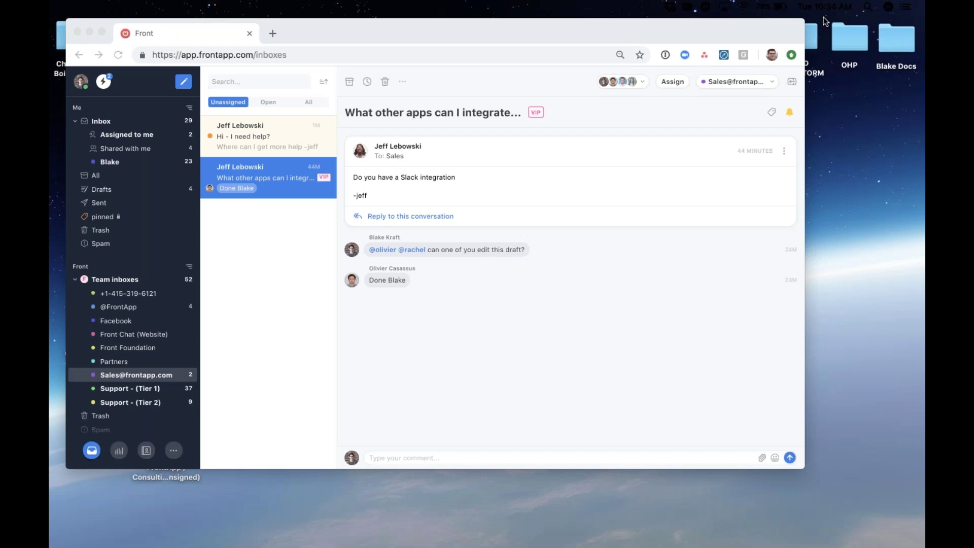
Step: Open the "Hi - I need help?" conversation in the Sales inbox and assign it to a teammate found by name
{"action": "left_click", "coordinate": [266, 134]}
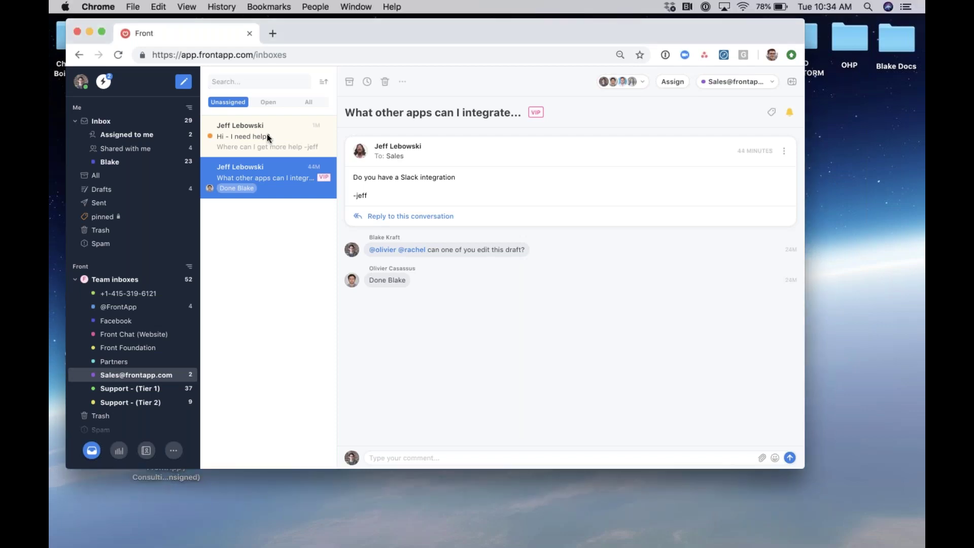
{"action": "left_click", "coordinate": [267, 134]}
{"action": "left_click", "coordinate": [672, 82]}
{"action": "type", "text": "rac"}
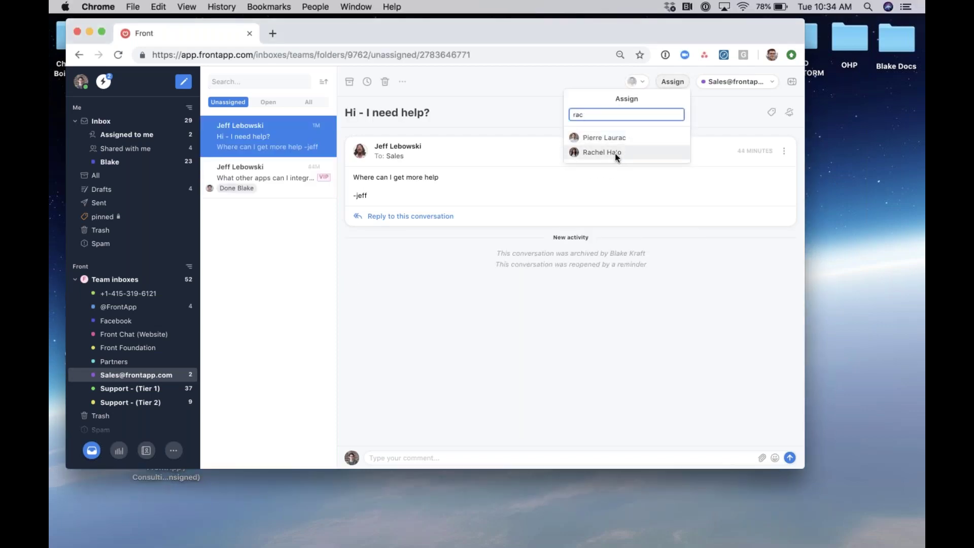
{"action": "left_click", "coordinate": [614, 153]}
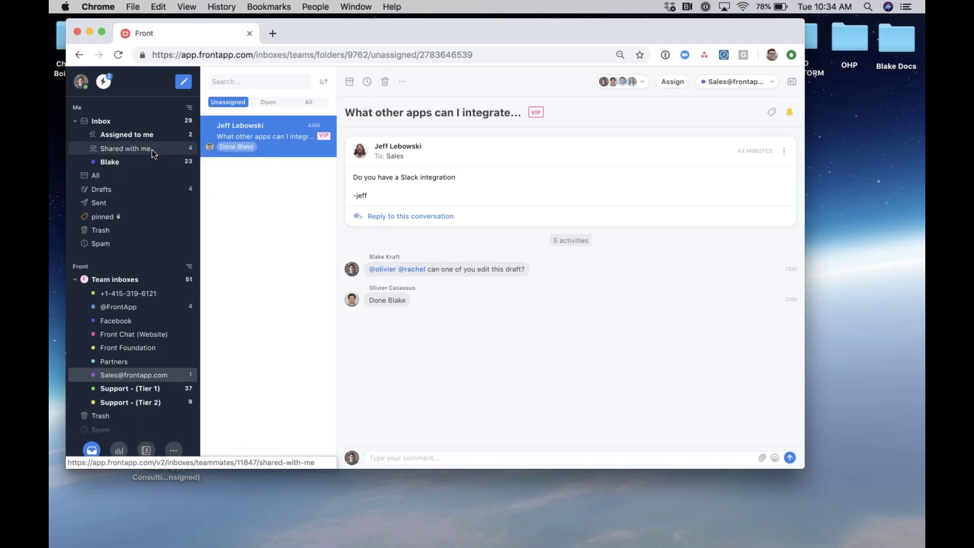
Step: Enlarge the browser window until it fills most of the screen again
{"action": "key", "text": "super+Tab"}
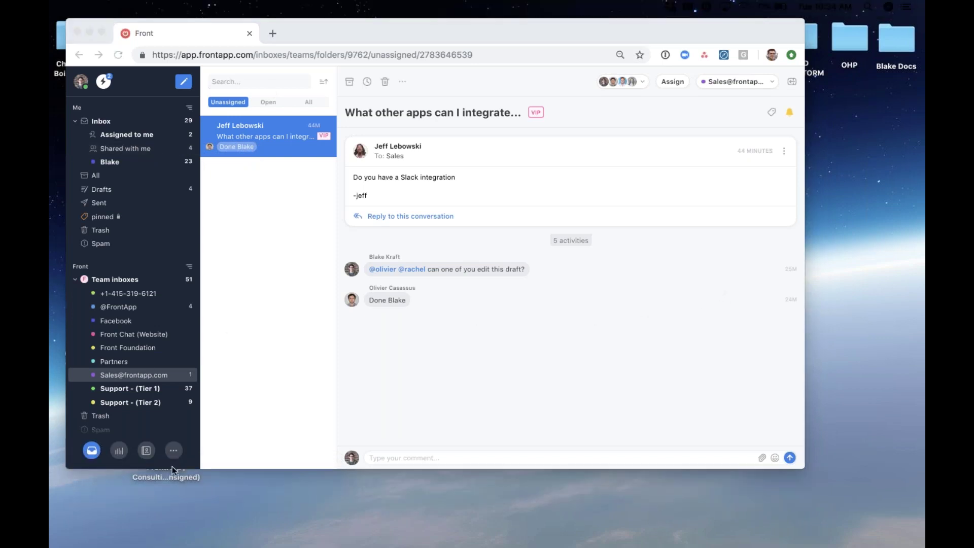
{"action": "left_click", "coordinate": [173, 451]}
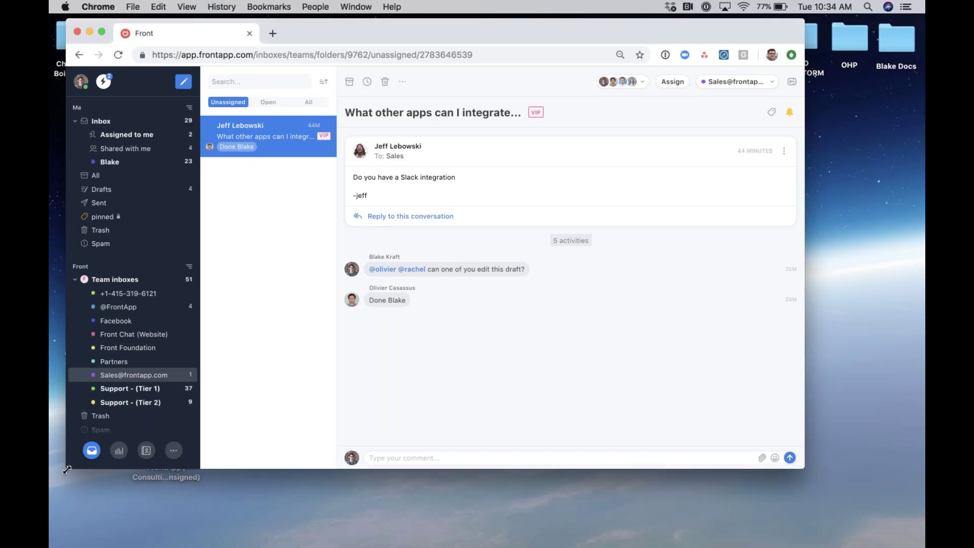
{"action": "left_click_drag", "start_coordinate": [67, 470], "coordinate": [49, 546]}
{"action": "left_click_drag", "start_coordinate": [804, 385], "coordinate": [919, 386]}
Step: Create a new individual sequence named "webinar test sequence", leaving the Cc and Bcc fields empty
{"action": "left_click", "coordinate": [164, 530]}
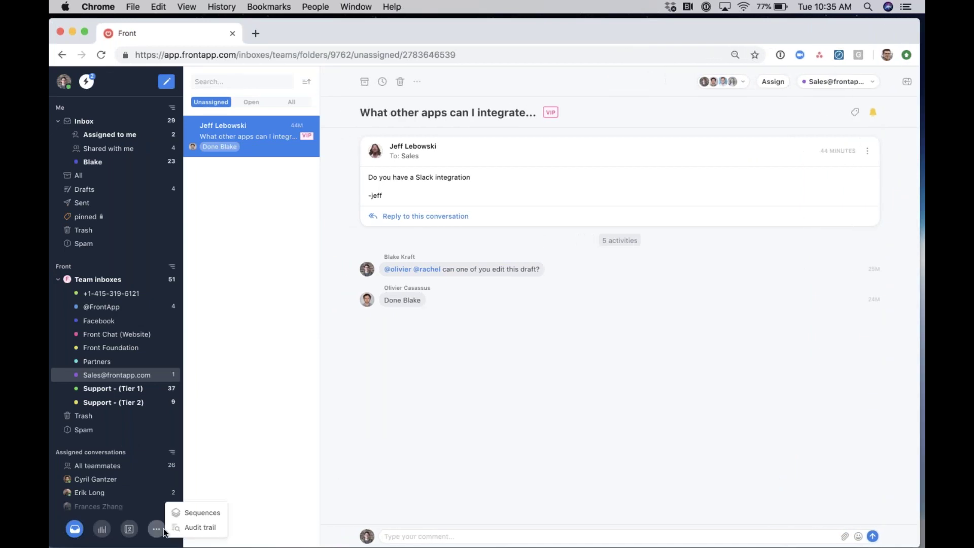
{"action": "left_click", "coordinate": [214, 515]}
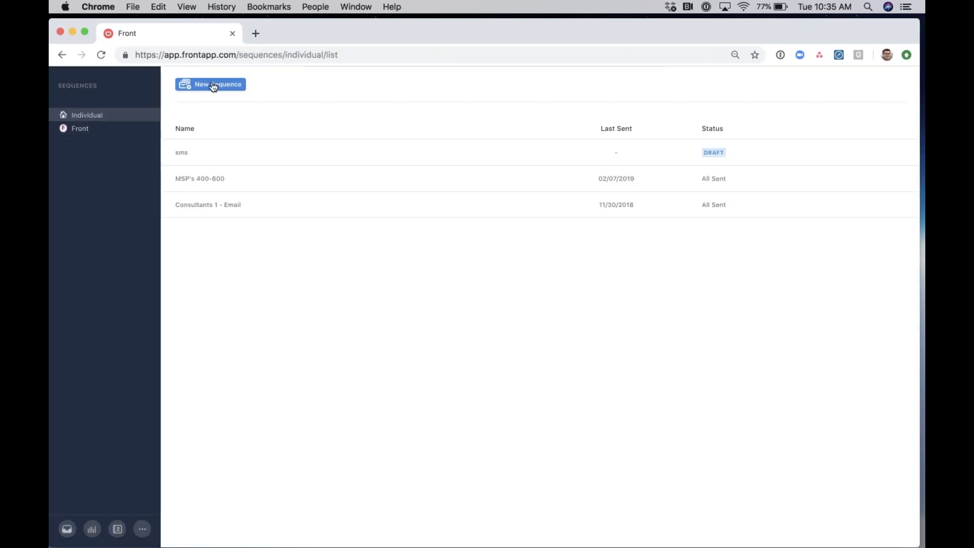
{"action": "left_click", "coordinate": [213, 85]}
{"action": "type", "text": "w"}
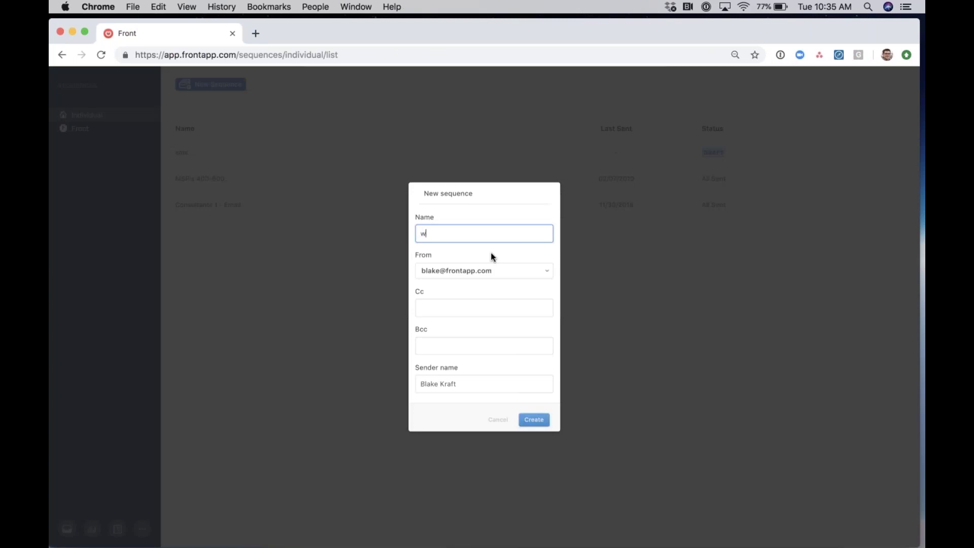
{"action": "type", "text": "ebinar test sequernce"}
{"action": "key", "text": "BackSpace"}
{"action": "key", "text": "BackSpace"}
{"action": "key", "text": "BackSpace"}
{"action": "key", "text": "BackSpace"}
{"action": "key", "text": "BackSpace"}
{"action": "type", "text": "nce"}
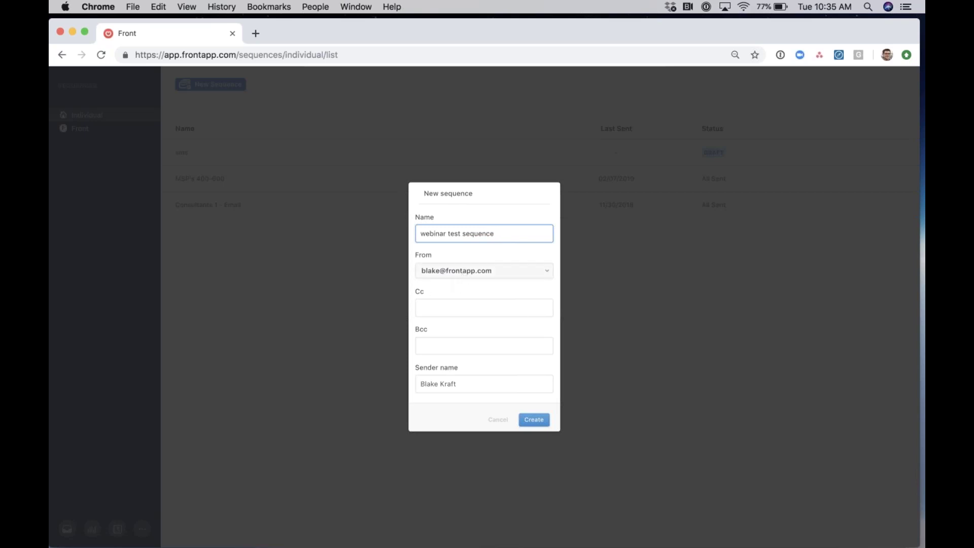
{"action": "left_click", "coordinate": [450, 311]}
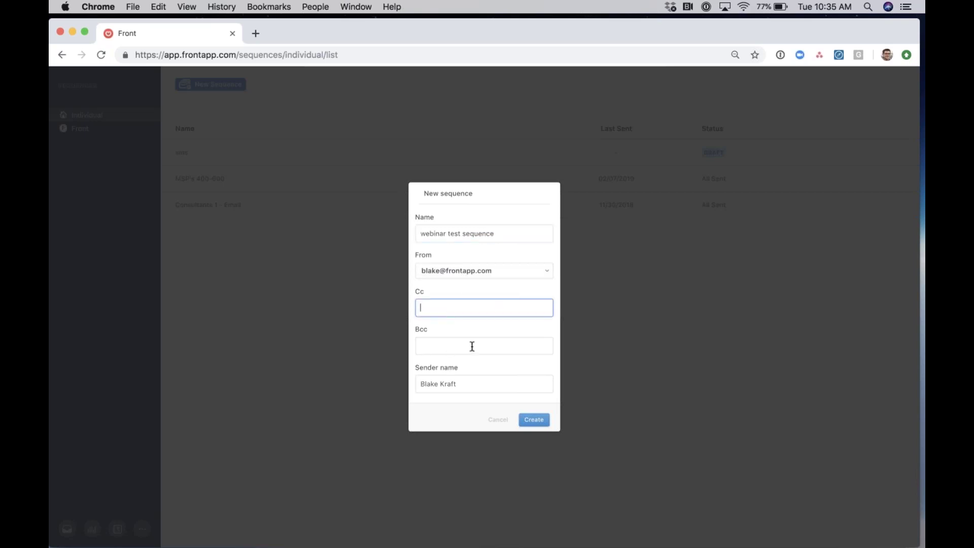
{"action": "left_click", "coordinate": [535, 420]}
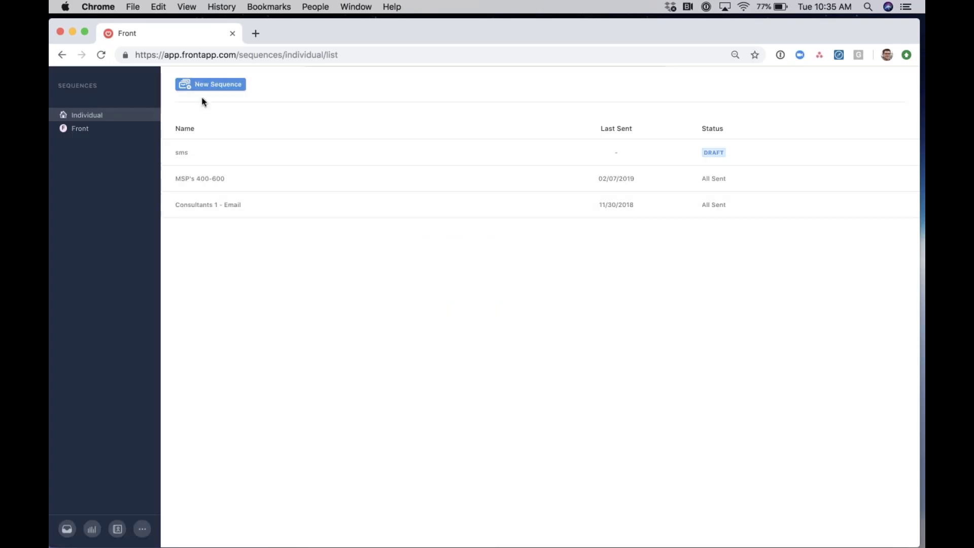
Step: Try to create another individual sequence named "webinar"
{"action": "left_click", "coordinate": [213, 87]}
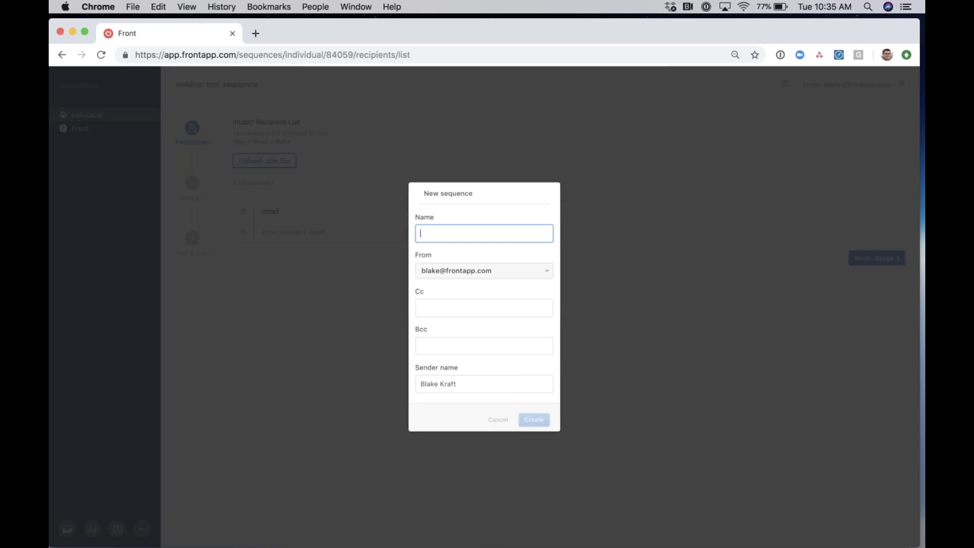
{"action": "type", "text": "webinar"}
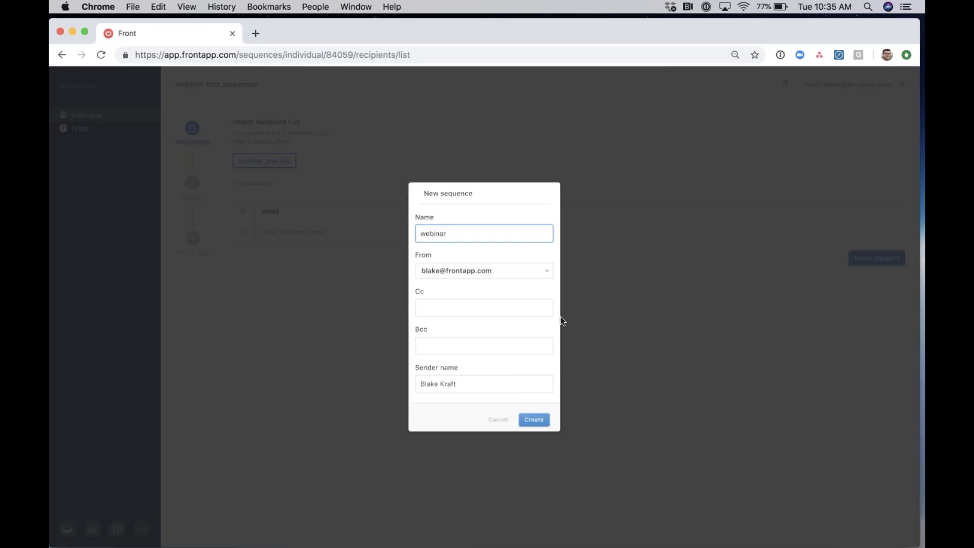
{"action": "left_click", "coordinate": [546, 424]}
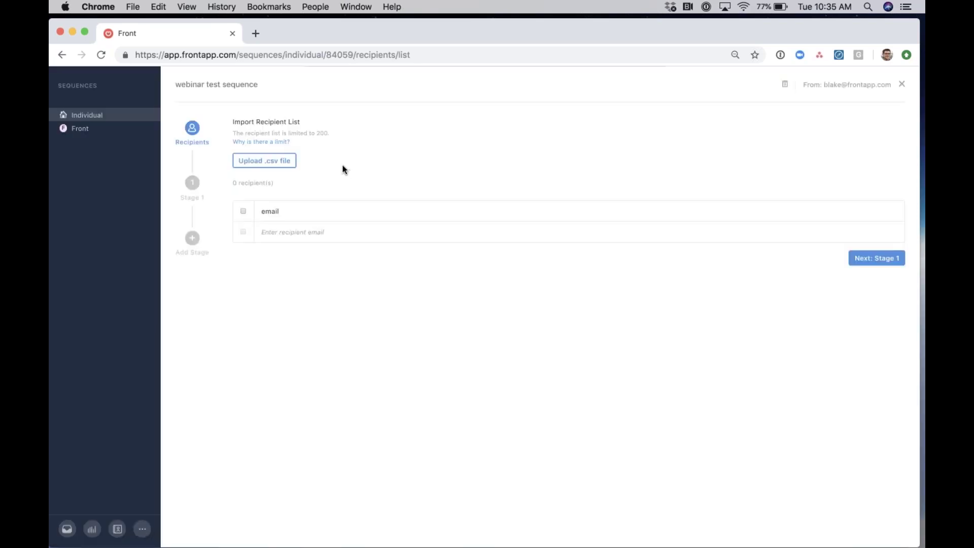
Step: Find .csv files on the computer and upload the "2 Clean Signpost Agile Bombomb List" file as the sequence's recipient list
{"action": "left_click", "coordinate": [266, 168]}
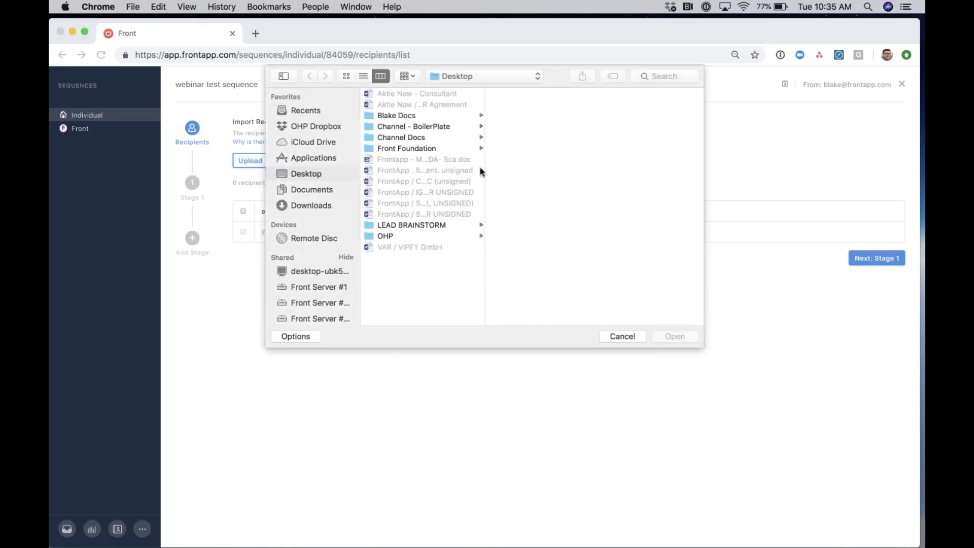
{"action": "left_click", "coordinate": [646, 76]}
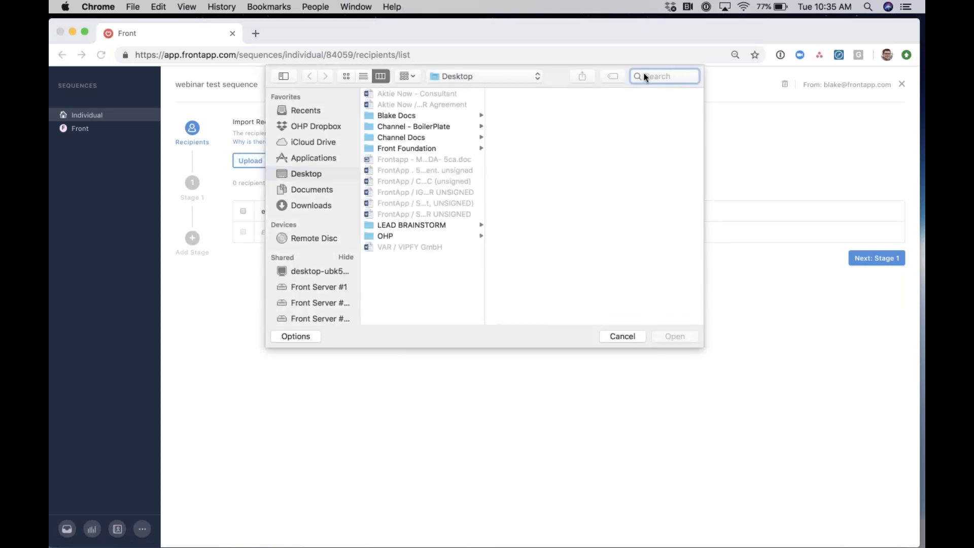
{"action": "type", "text": ".csv"}
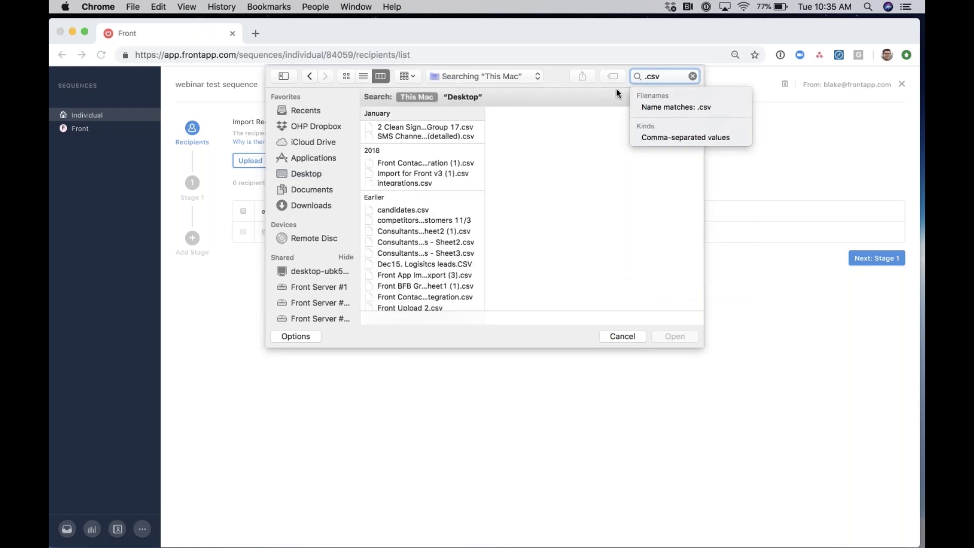
{"action": "left_click", "coordinate": [436, 128]}
{"action": "double_click", "coordinate": [437, 130]}
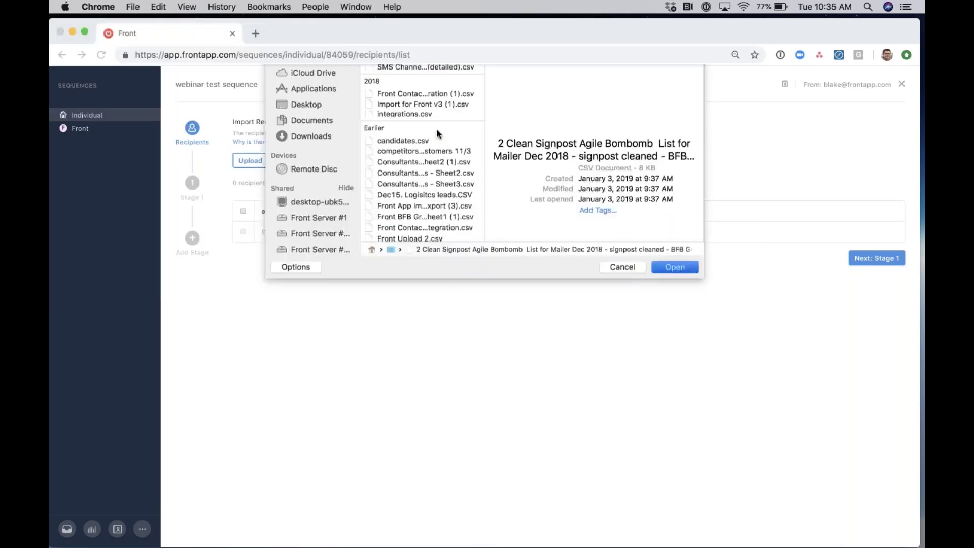
{"action": "left_click", "coordinate": [555, 75]}
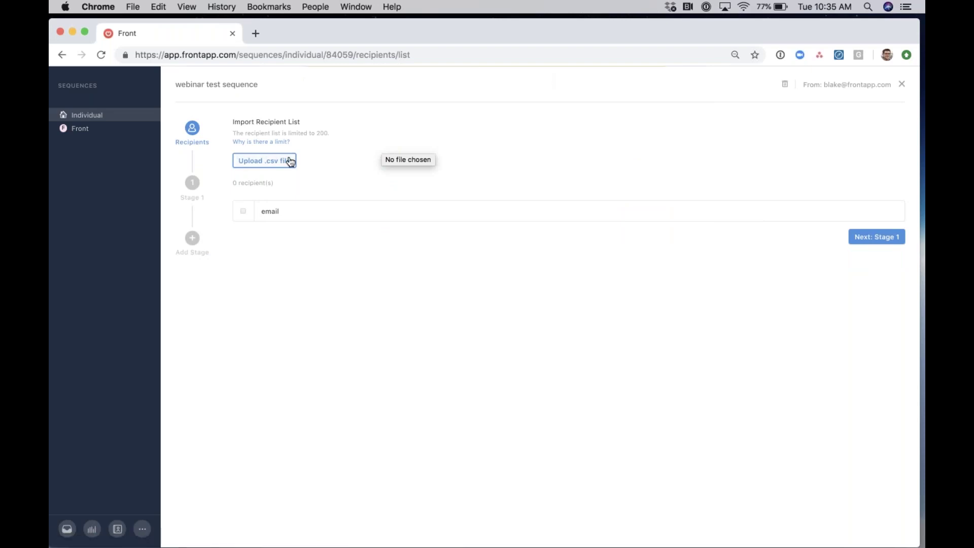
Step: Open Front's Help Center at help.frontapp.com in a new browser tab
{"action": "left_click", "coordinate": [256, 34]}
{"action": "type", "text": "hel"}
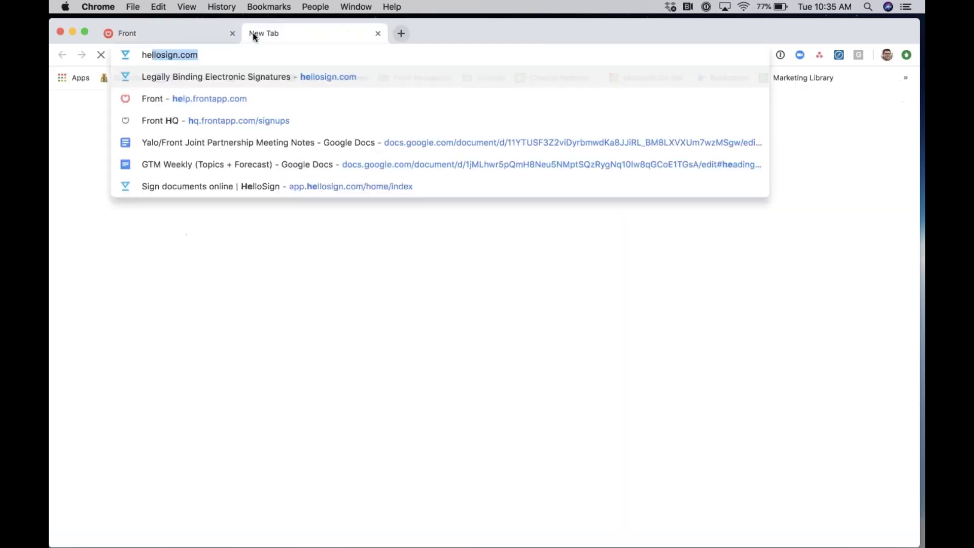
{"action": "type", "text": "p.frontapp"}
{"action": "key", "text": "Return"}
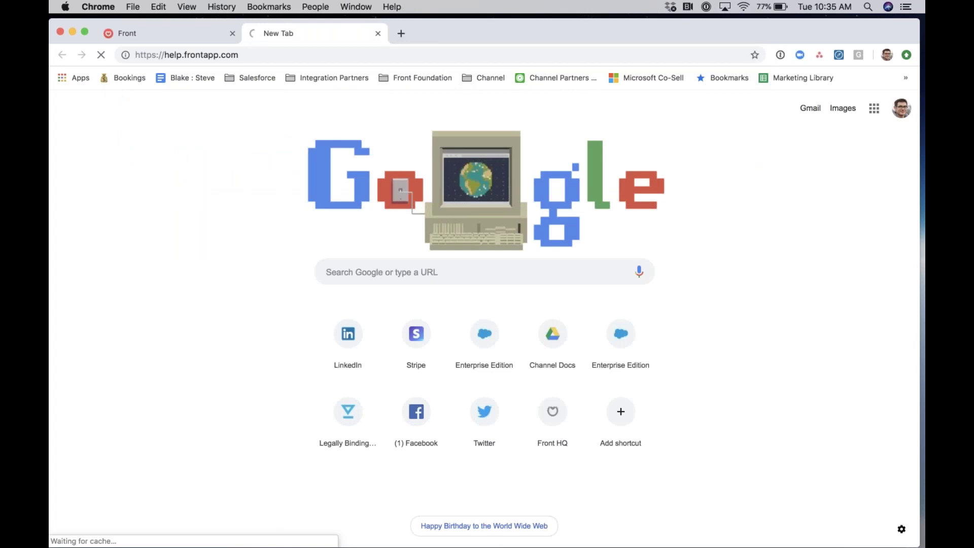
{"action": "left_click_drag", "start_coordinate": [479, 18], "coordinate": [480, 14]}
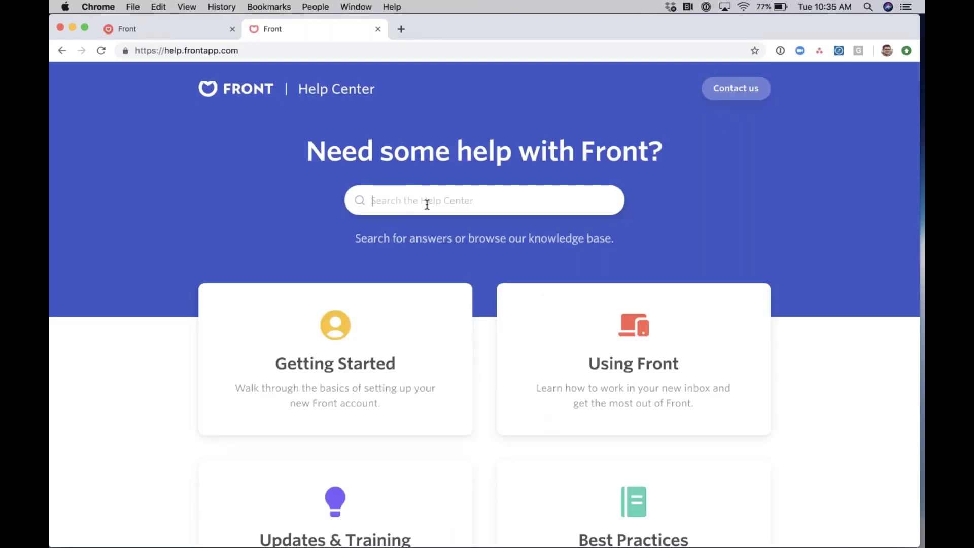
Step: Search the Help Center for "sequences" and open the "Understanding sequences" article
{"action": "type", "text": "sequence"}
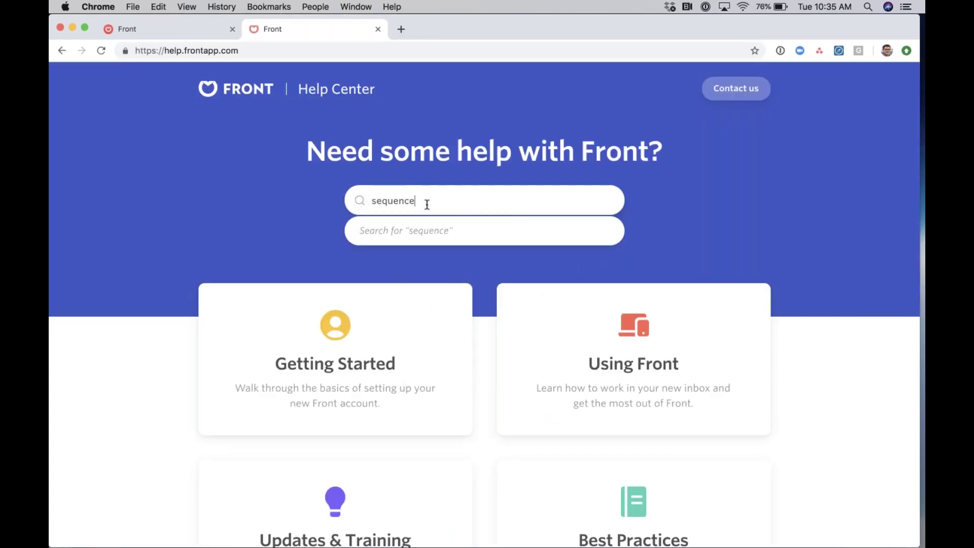
{"action": "type", "text": "s"}
{"action": "left_click", "coordinate": [491, 258]}
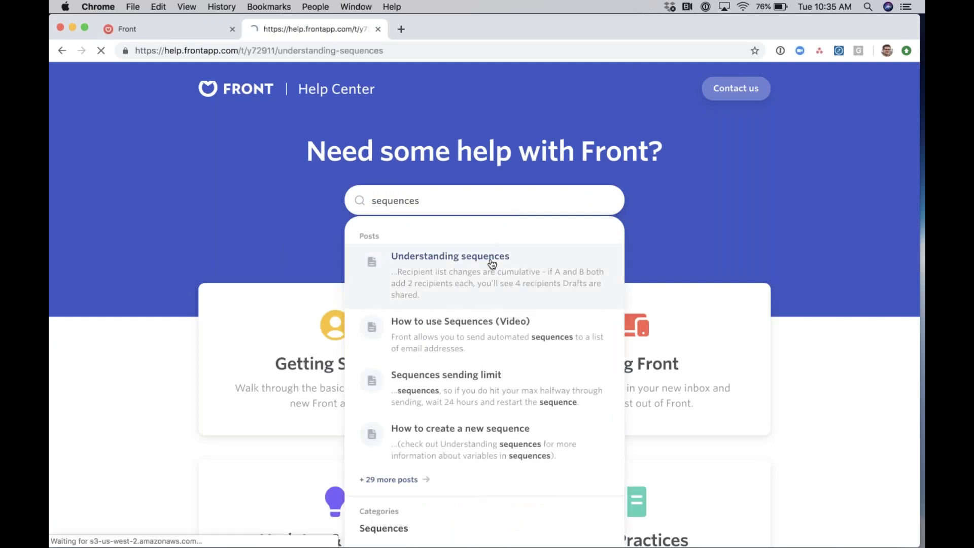
Step: Examine the article's sections on sequence stages, .csv recipient uploads, contact groups and stopping a sequence
{"action": "scroll", "coordinate": [491, 263], "scroll_direction": "down", "scroll_amount": 4}
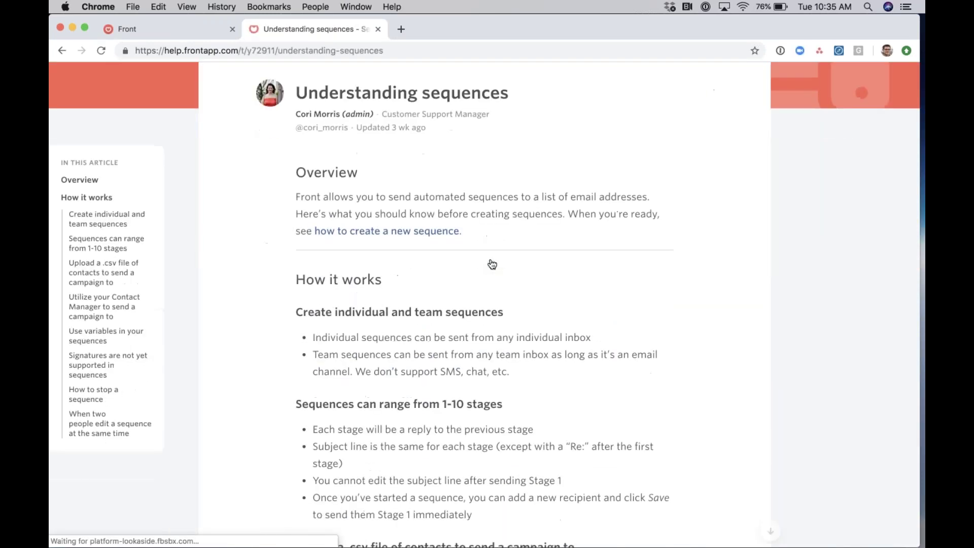
{"action": "scroll", "coordinate": [492, 264], "scroll_direction": "down", "scroll_amount": 4}
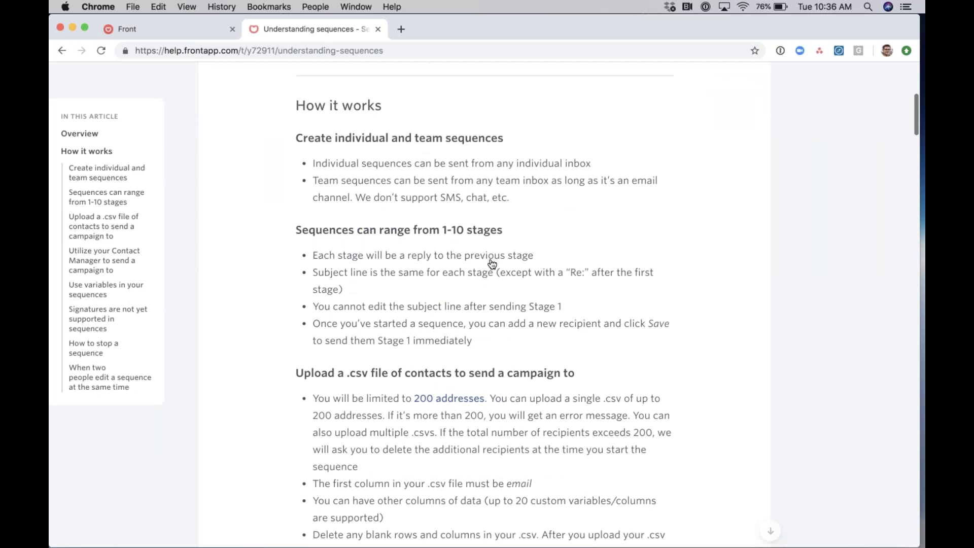
{"action": "scroll", "coordinate": [492, 263], "scroll_direction": "down", "scroll_amount": 3}
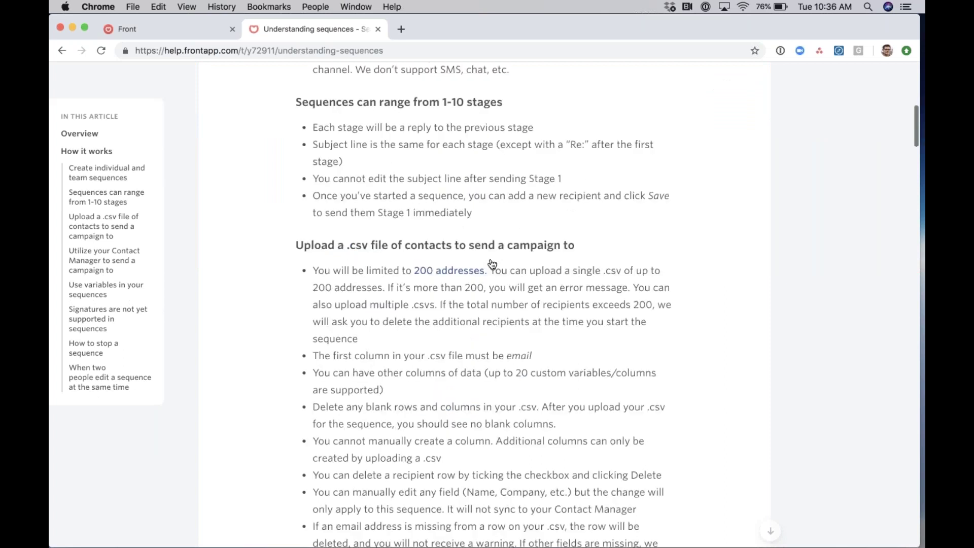
{"action": "scroll", "coordinate": [492, 264], "scroll_direction": "down", "scroll_amount": 2}
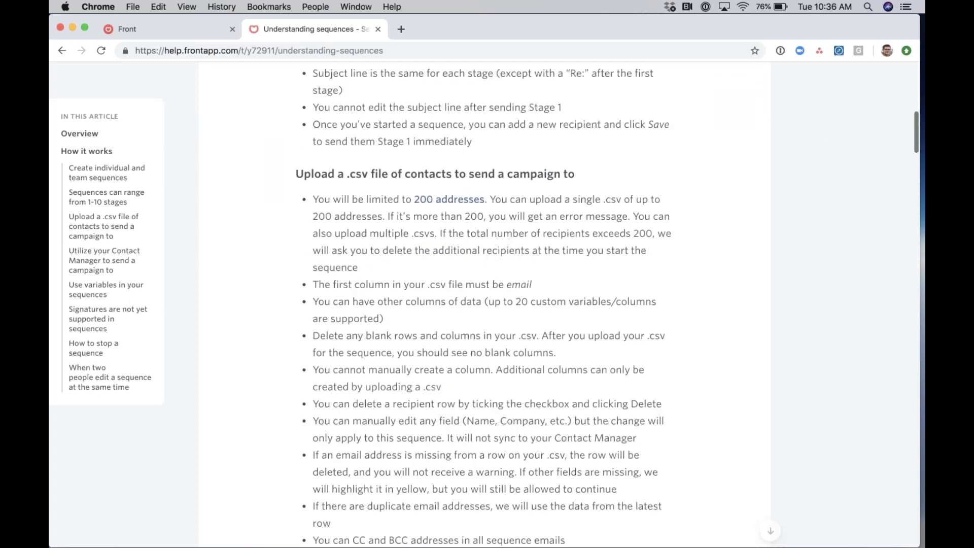
{"action": "scroll", "coordinate": [492, 264], "scroll_direction": "down", "scroll_amount": 7}
{"action": "scroll", "coordinate": [492, 264], "scroll_direction": "down", "scroll_amount": 6}
{"action": "scroll", "coordinate": [492, 264], "scroll_direction": "down", "scroll_amount": 5}
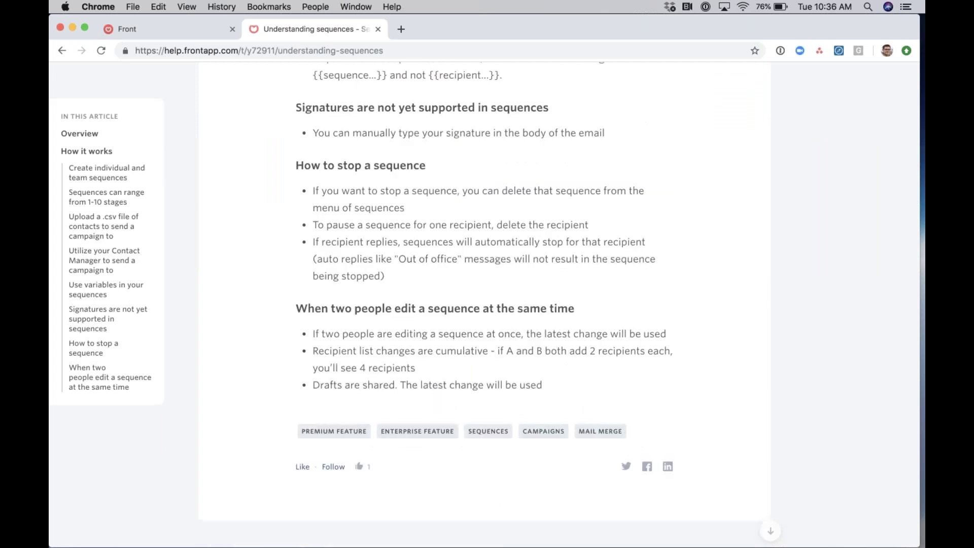
{"action": "scroll", "coordinate": [492, 264], "scroll_direction": "up", "scroll_amount": 14}
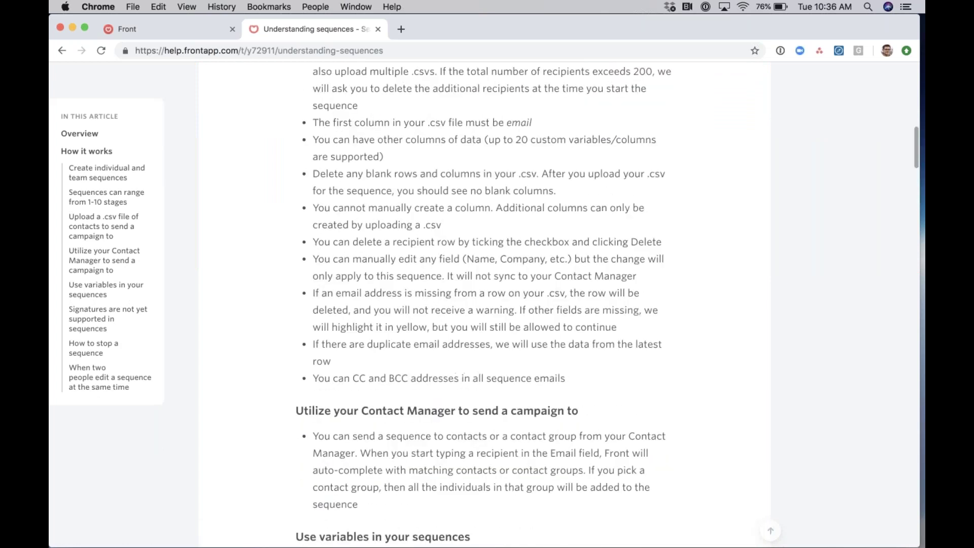
{"action": "scroll", "coordinate": [492, 263], "scroll_direction": "up", "scroll_amount": 1}
{"action": "scroll", "coordinate": [492, 264], "scroll_direction": "up", "scroll_amount": 8}
Step: Compose the sequence's Stage 1 email with subject "Hey!" and the {{recipient.name}} variable, and insert the "I'm on OOO!" saved response
{"action": "left_click", "coordinate": [152, 29]}
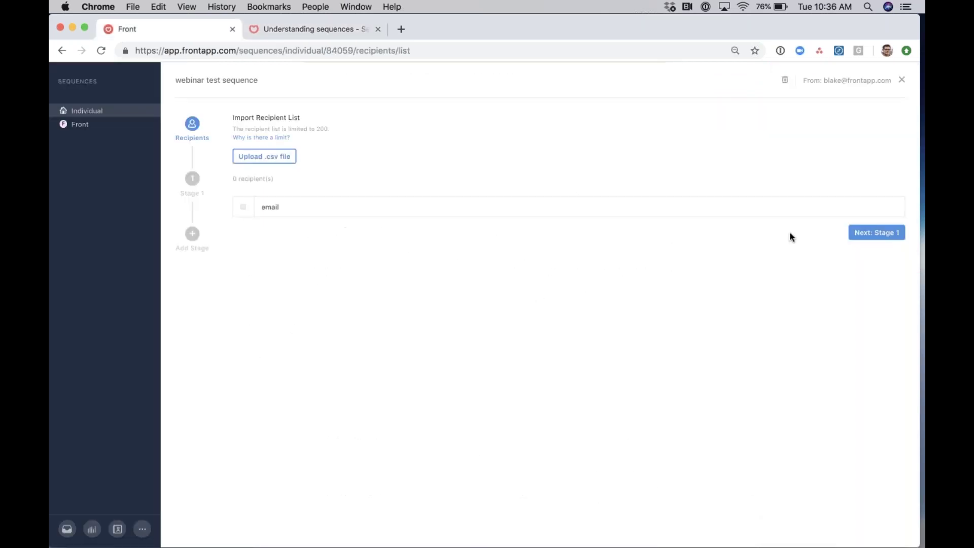
{"action": "left_click", "coordinate": [895, 234]}
{"action": "type", "text": "Hey!"}
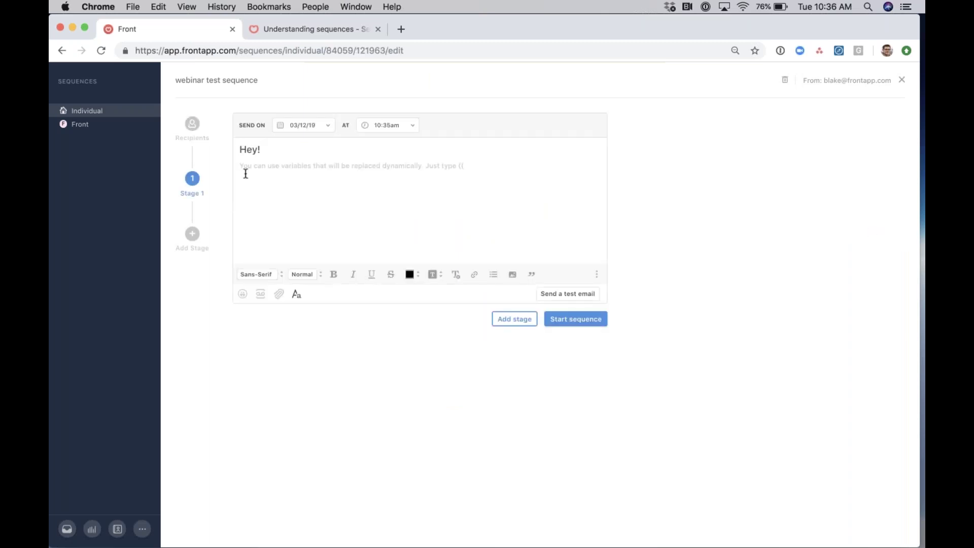
{"action": "left_click", "coordinate": [282, 163]}
{"action": "type", "text": "{{"}
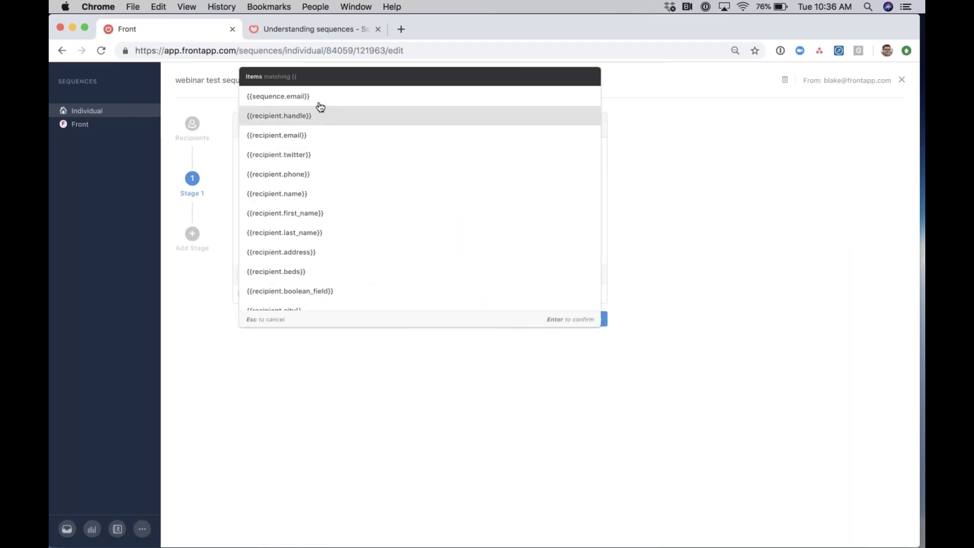
{"action": "left_click", "coordinate": [330, 195]}
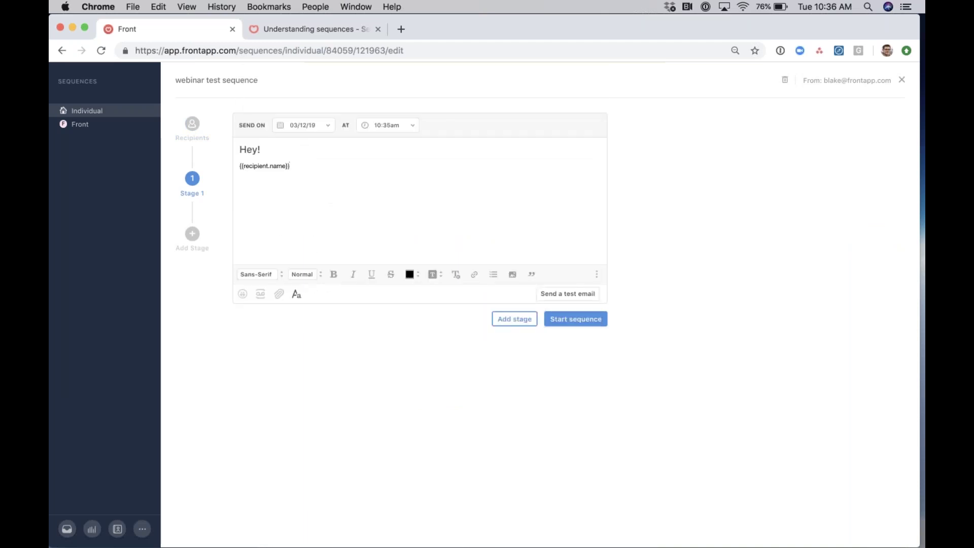
{"action": "left_click", "coordinate": [261, 295]}
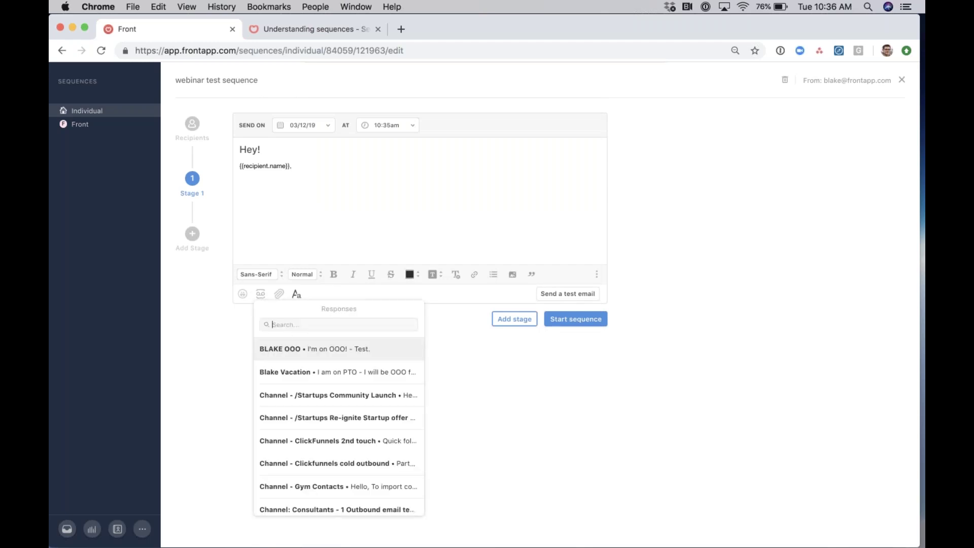
{"action": "left_click", "coordinate": [293, 341]}
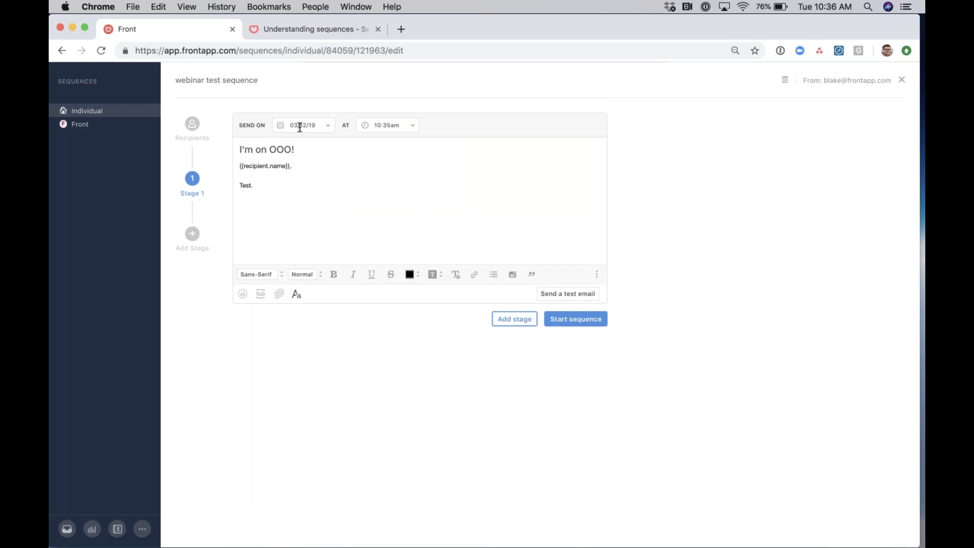
Step: Pick the send date and time for the Stage 1 email, and add a second stage to the sequence
{"action": "left_click", "coordinate": [298, 126]}
{"action": "left_click", "coordinate": [315, 197]}
{"action": "left_click", "coordinate": [379, 126]}
{"action": "left_click", "coordinate": [390, 165]}
{"action": "left_click", "coordinate": [515, 319]}
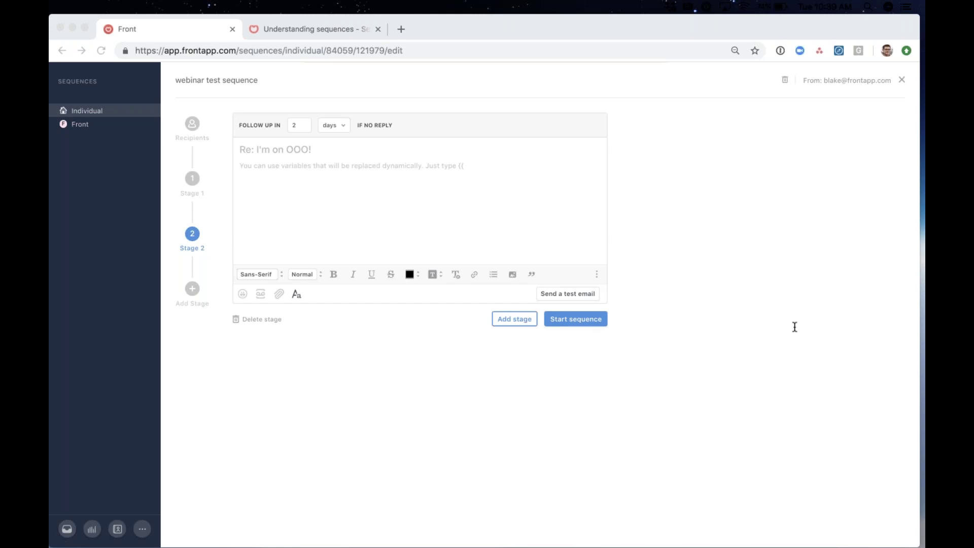
Step: Return to the inboxes and open the account settings
{"action": "left_click", "coordinate": [68, 528]}
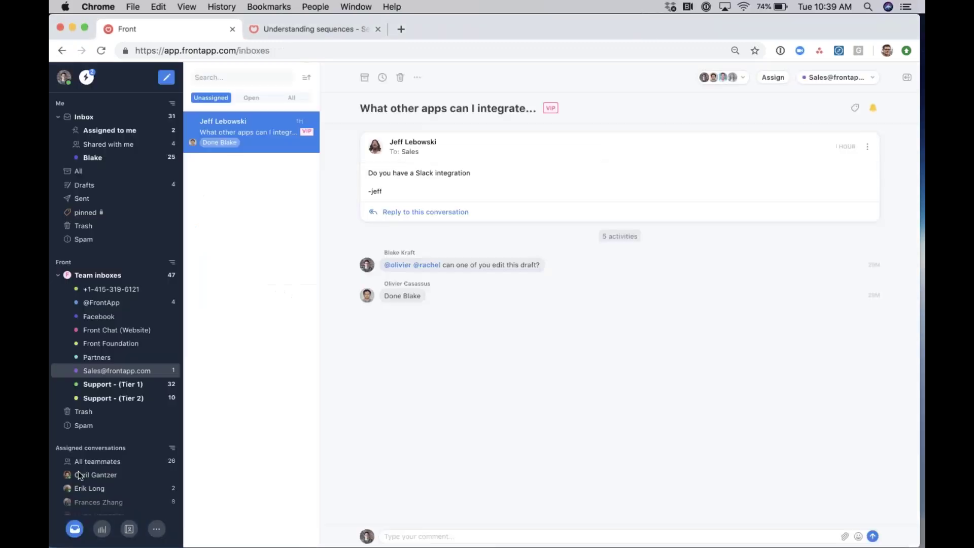
{"action": "left_click", "coordinate": [65, 77]}
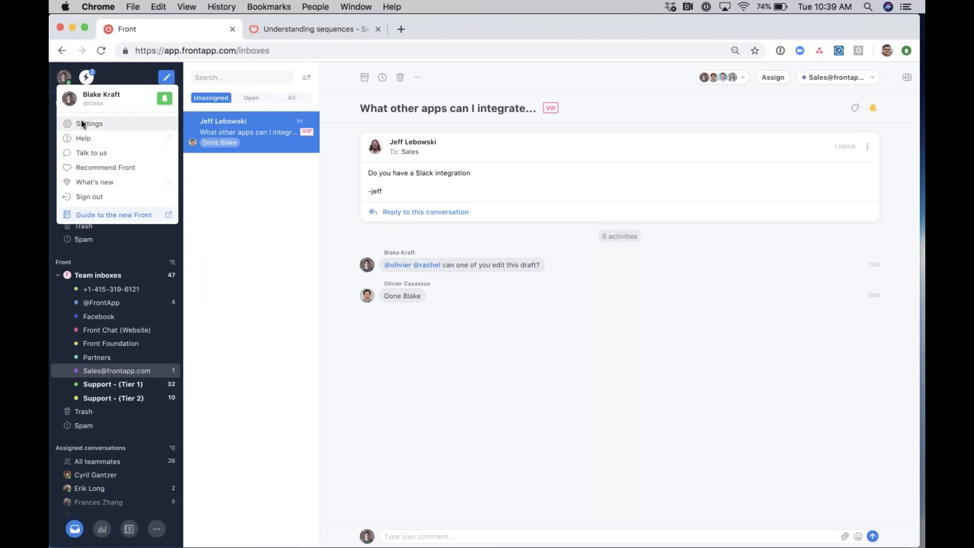
{"action": "left_click", "coordinate": [81, 121]}
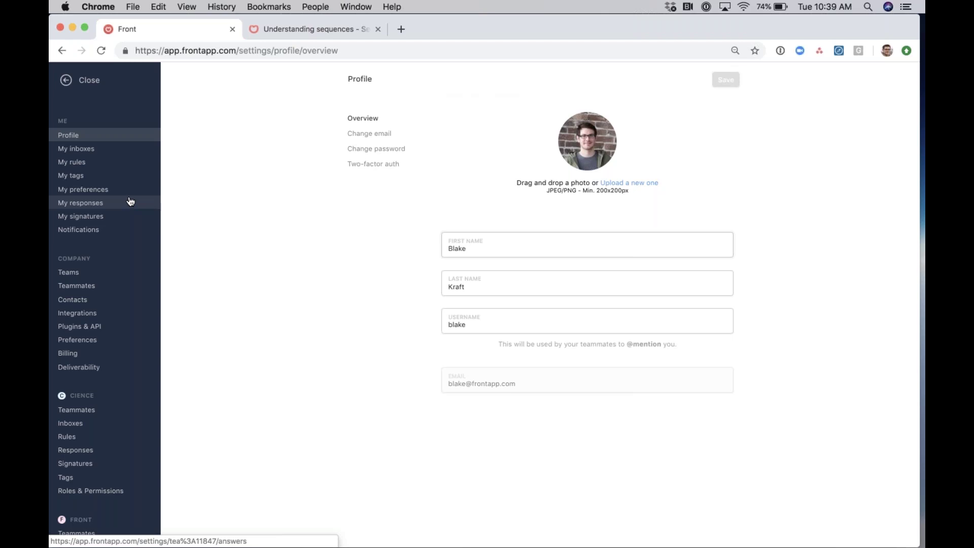
Step: Return to the inboxes, start a new message with the body "Hey", and check its additional formatting options
{"action": "left_click", "coordinate": [103, 89]}
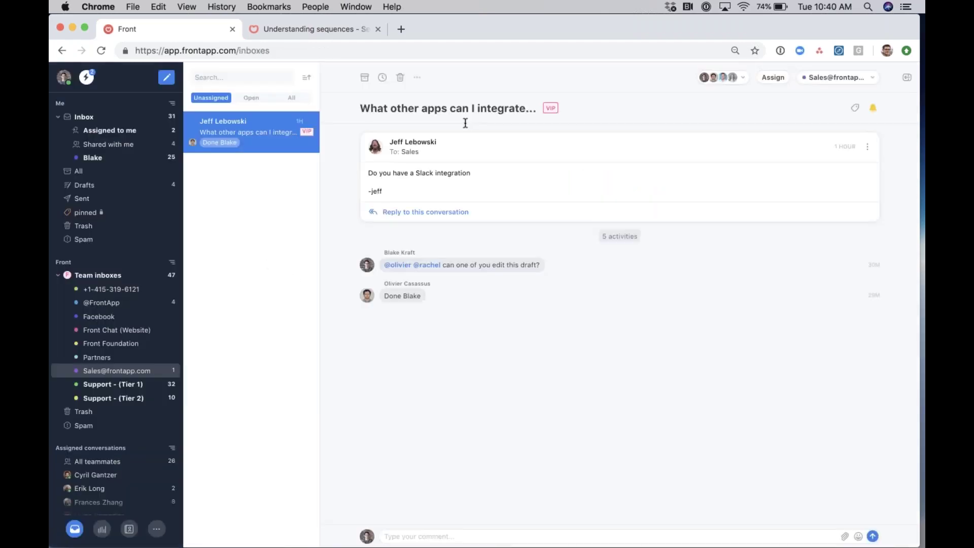
{"action": "left_click", "coordinate": [167, 77]}
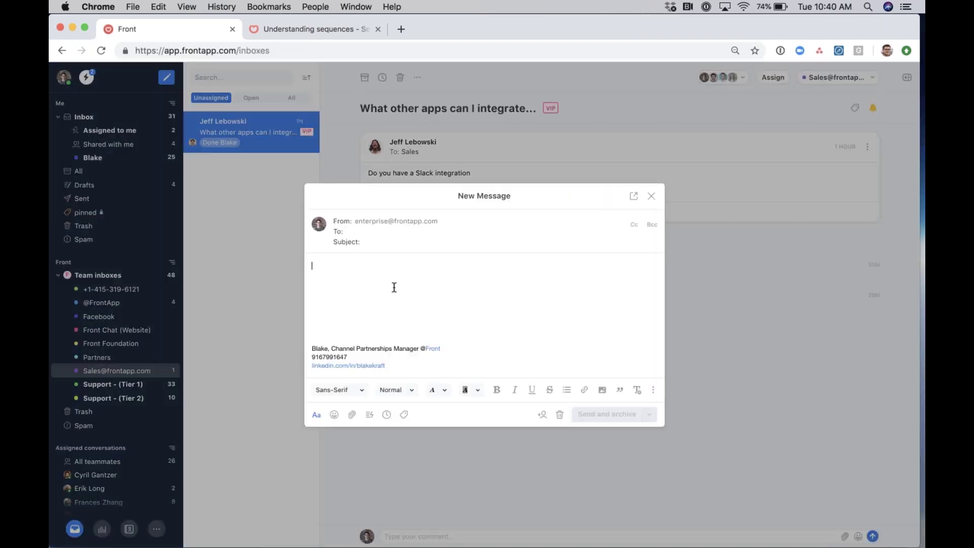
{"action": "type", "text": "Hey"}
{"action": "left_click", "coordinate": [652, 390]}
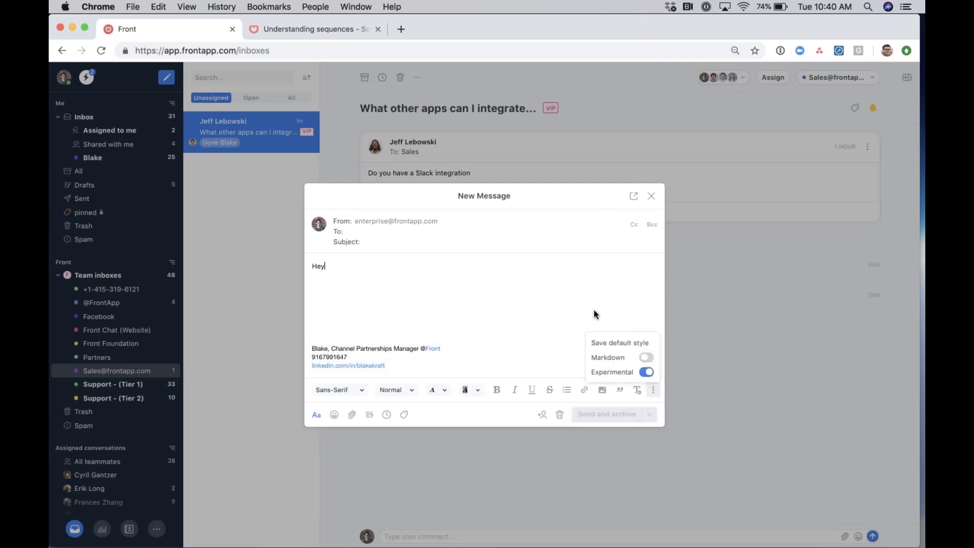
{"action": "left_click", "coordinate": [361, 272]}
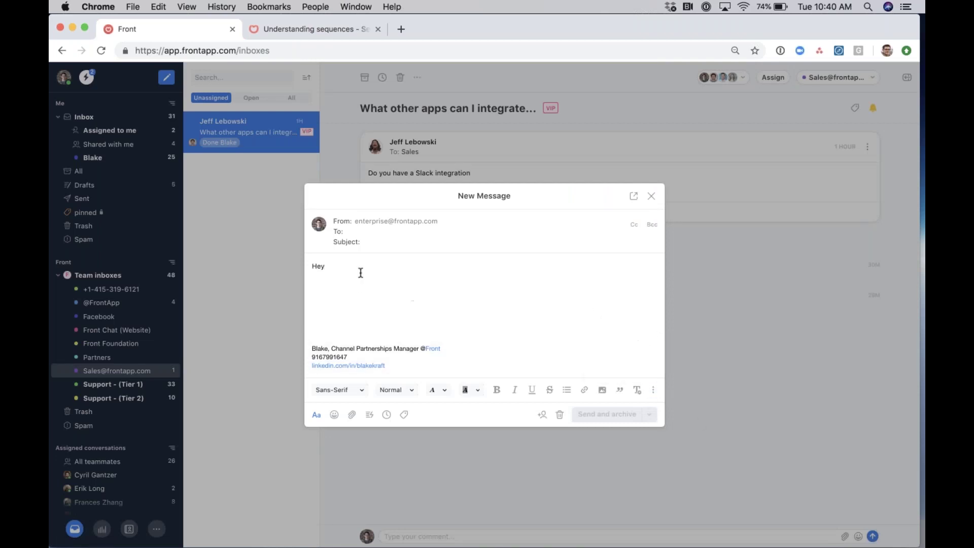
Step: Format the word "Hey" in Trebuchet, Huge size and pink, and check the additional formatting options again
{"action": "double_click", "coordinate": [318, 267]}
{"action": "left_click", "coordinate": [346, 390]}
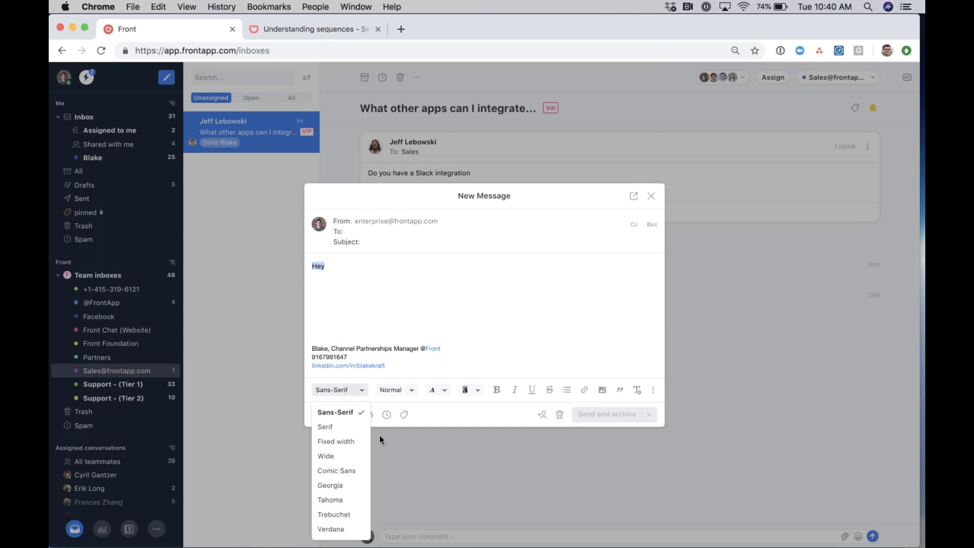
{"action": "left_click", "coordinate": [341, 513]}
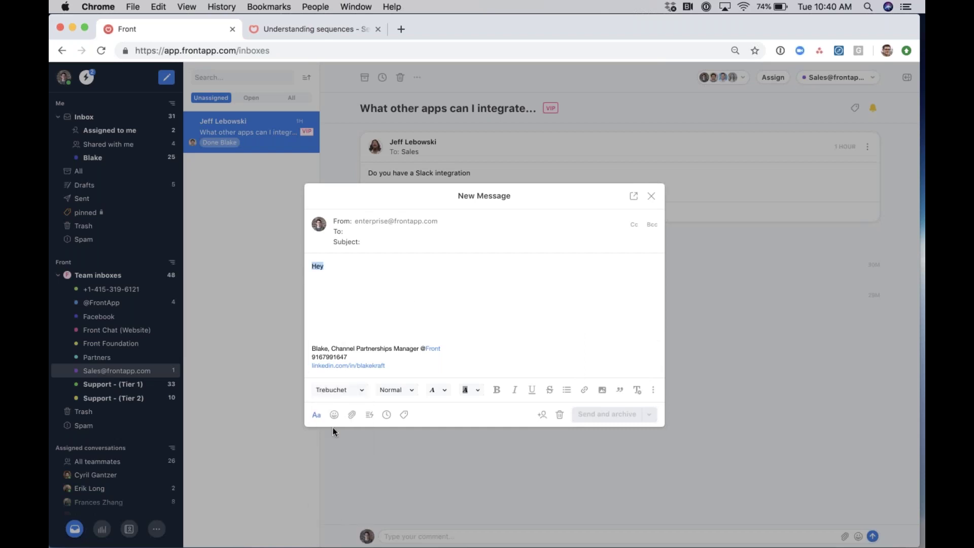
{"action": "left_click", "coordinate": [401, 390]}
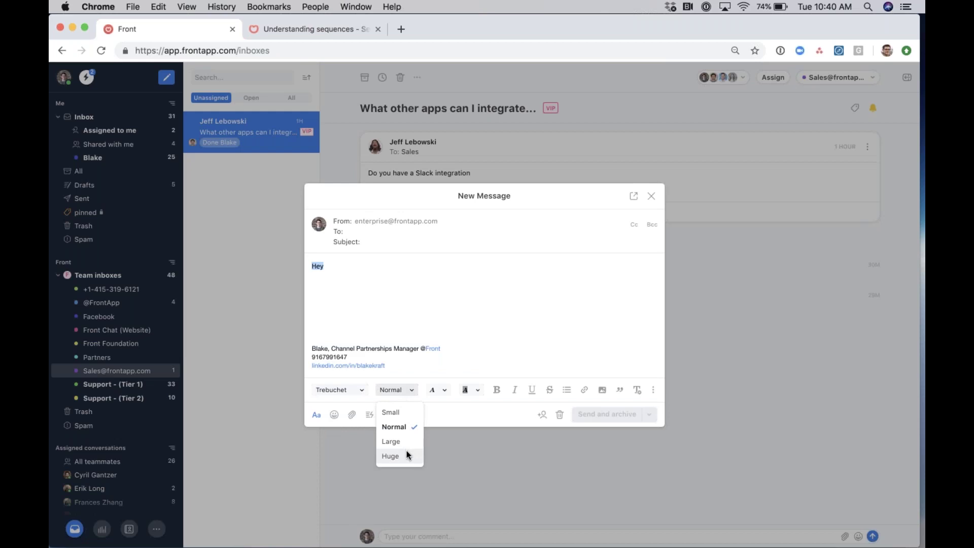
{"action": "left_click", "coordinate": [406, 454]}
{"action": "left_click", "coordinate": [440, 391]}
{"action": "left_click", "coordinate": [443, 412]}
{"action": "left_click", "coordinate": [375, 278]}
{"action": "left_click_drag", "start_coordinate": [333, 269], "coordinate": [310, 269]}
{"action": "left_click", "coordinate": [652, 389]}
{"action": "left_click", "coordinate": [458, 271]}
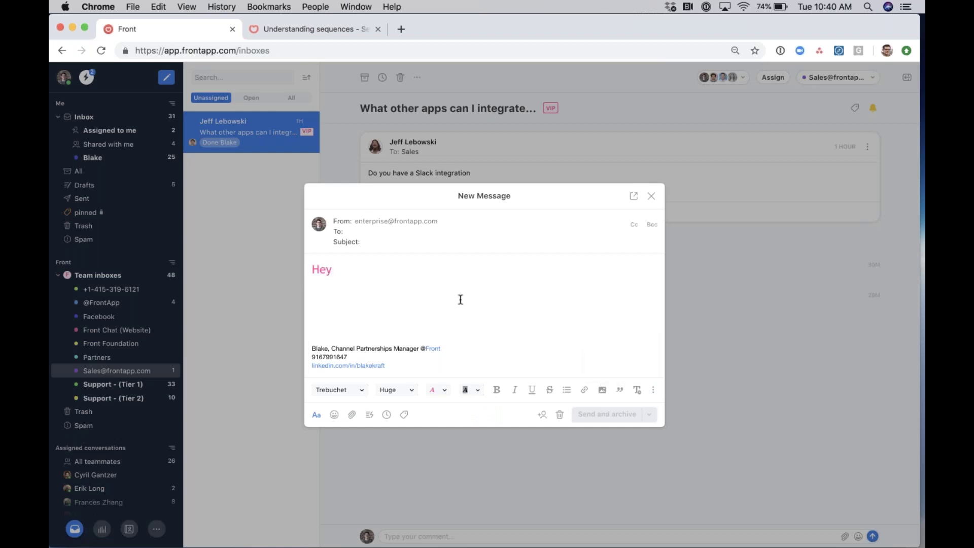
Step: Add a comma and two line breaks after the formatted greeting, and discard the draft message
{"action": "type", "text": ","}
{"action": "key", "text": "Return"}
{"action": "key", "text": "Return"}
{"action": "left_click", "coordinate": [559, 414]}
{"action": "left_click", "coordinate": [559, 333]}
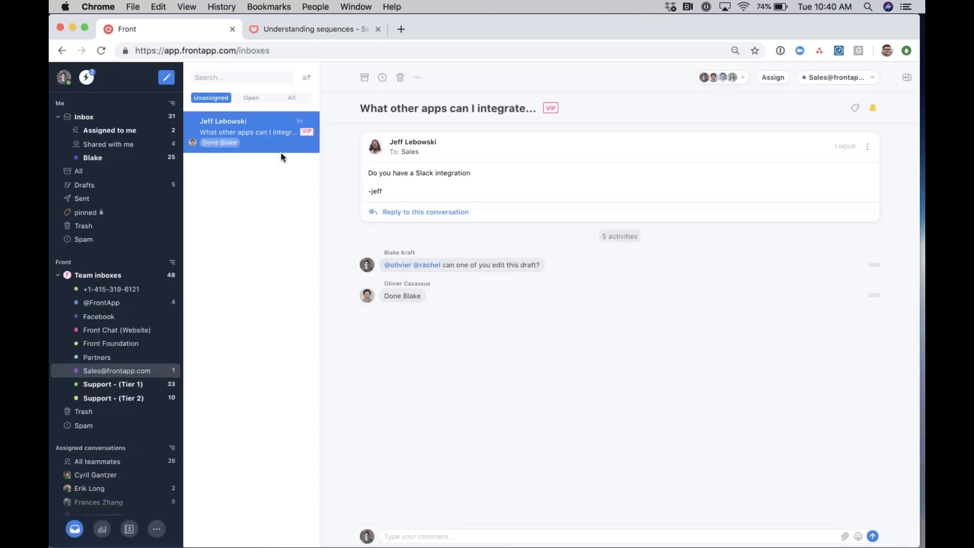
Step: Open the account settings and view the company's general preferences
{"action": "left_click", "coordinate": [66, 77]}
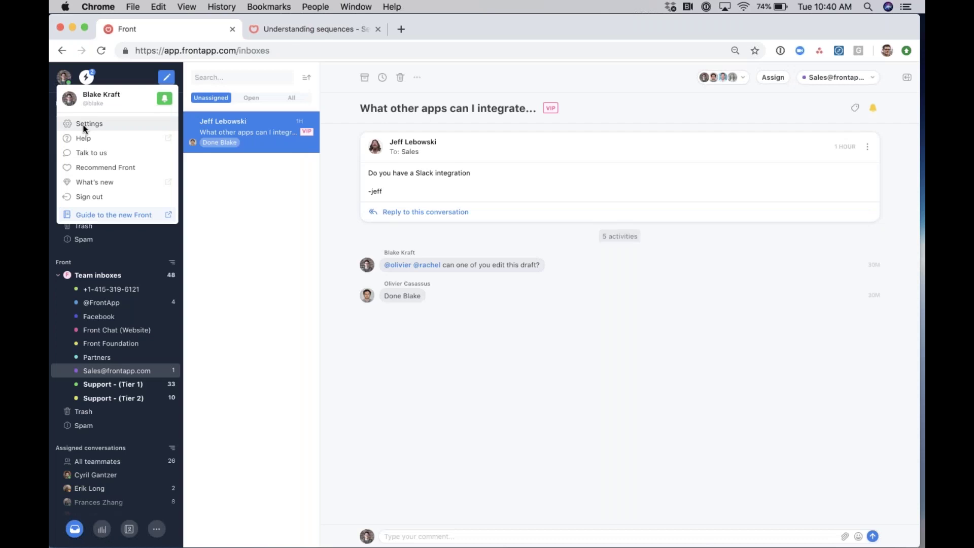
{"action": "left_click", "coordinate": [82, 123]}
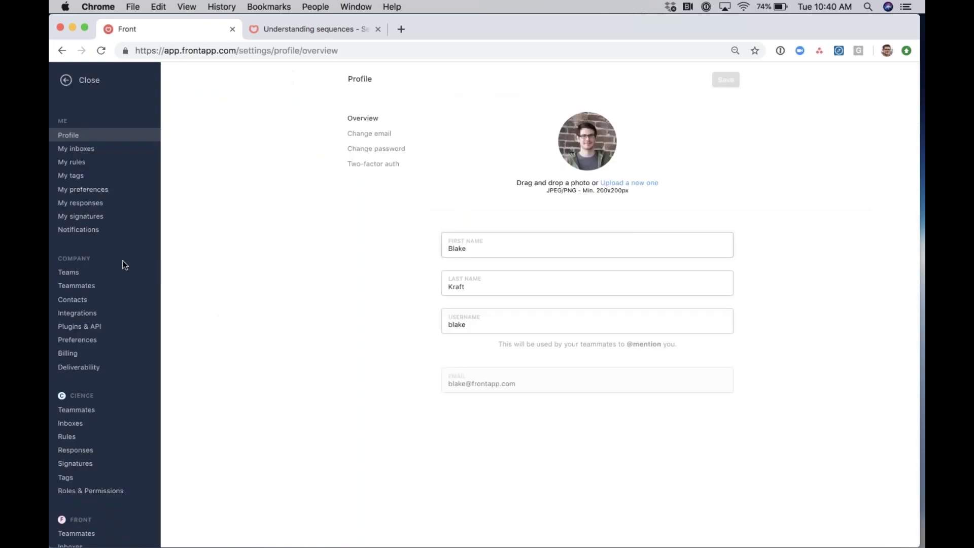
{"action": "left_click", "coordinate": [103, 339]}
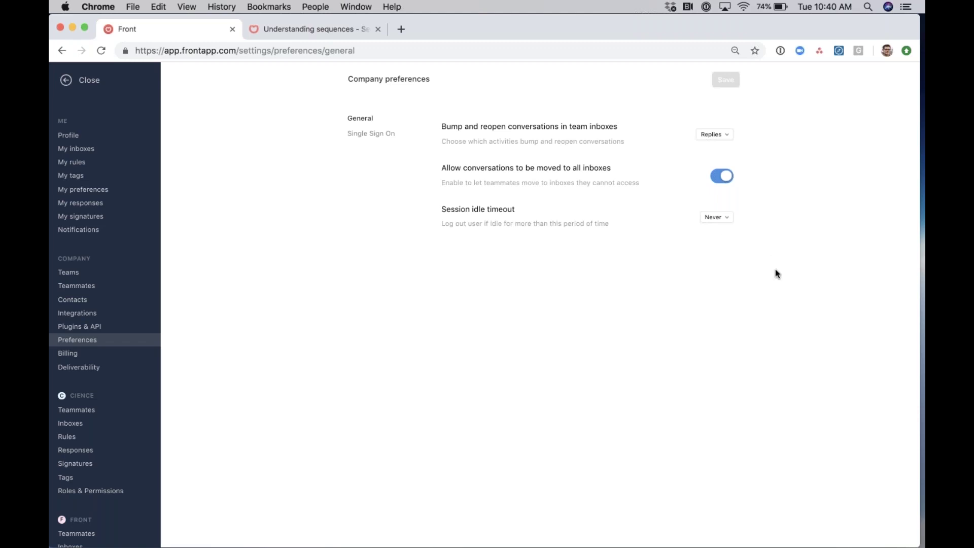
{"action": "key", "text": "super+Tab"}
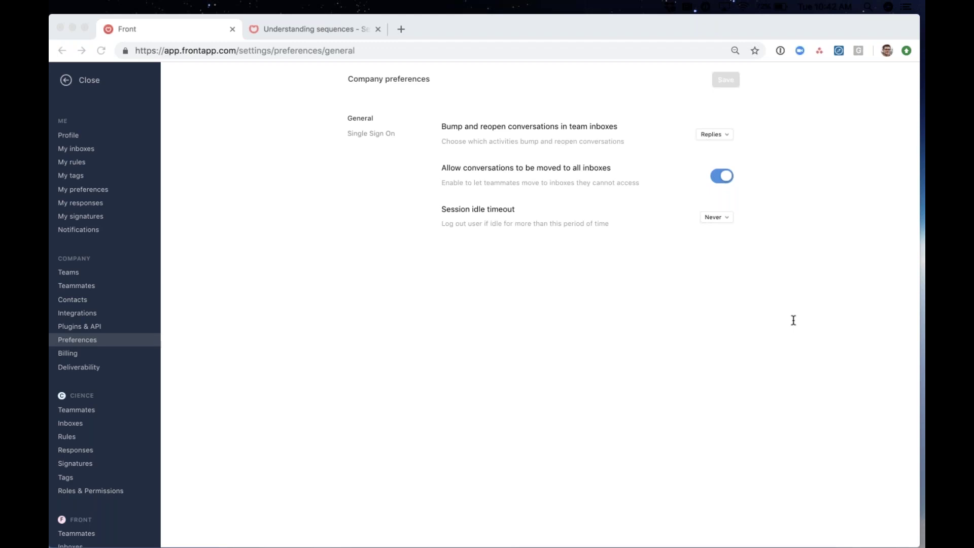
Step: Return to the inboxes and start a new message with the greeting "Hey," followed by two line breaks
{"action": "left_click", "coordinate": [102, 81]}
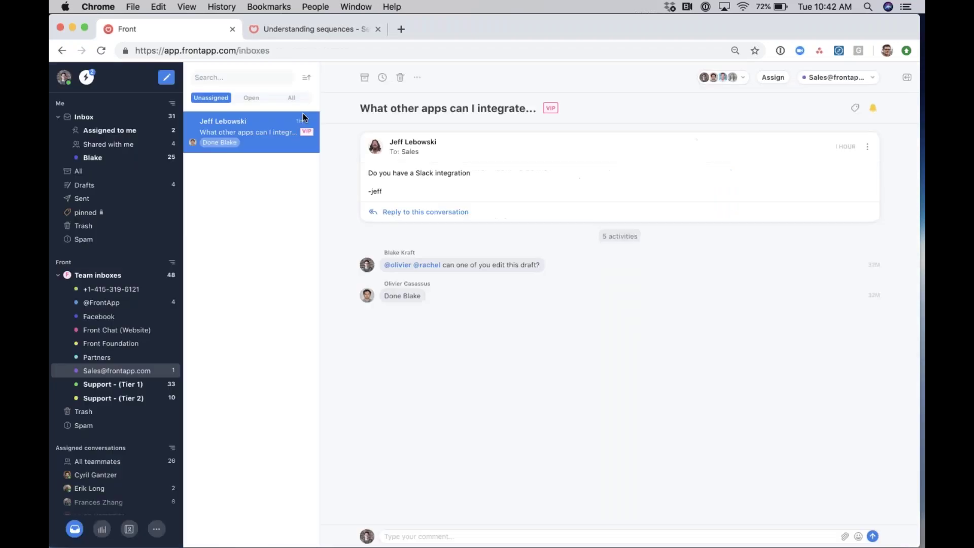
{"action": "left_click", "coordinate": [166, 77]}
{"action": "type", "text": "Hey,"}
{"action": "key", "text": "Return"}
{"action": "key", "text": "Return"}
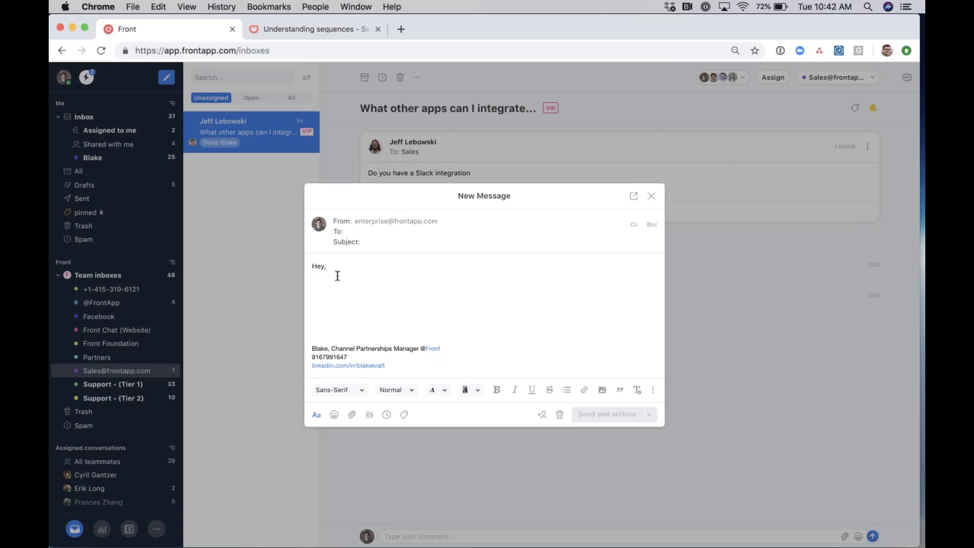
Step: Check the default style, Markdown and Experimental options of the new message's formatting
{"action": "left_click", "coordinate": [653, 389]}
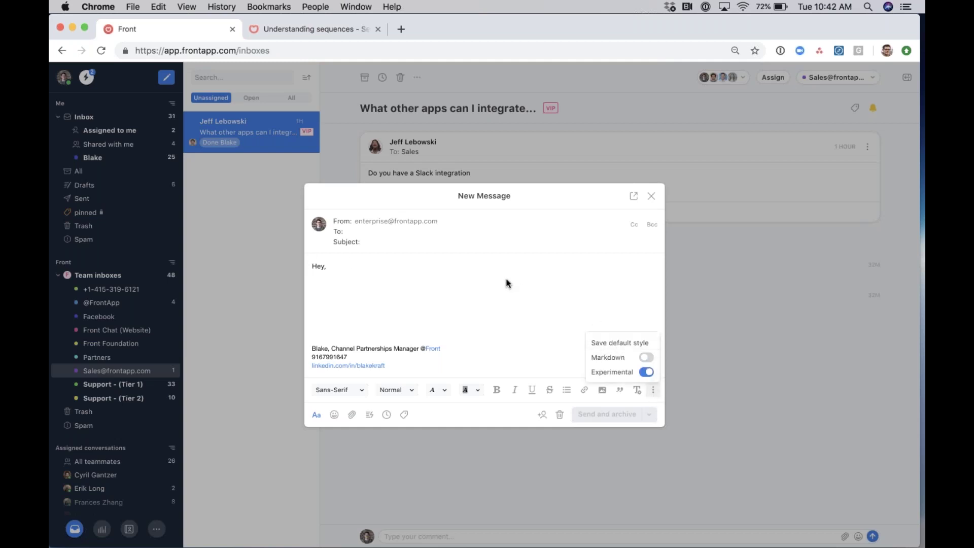
{"action": "left_click", "coordinate": [780, 281]}
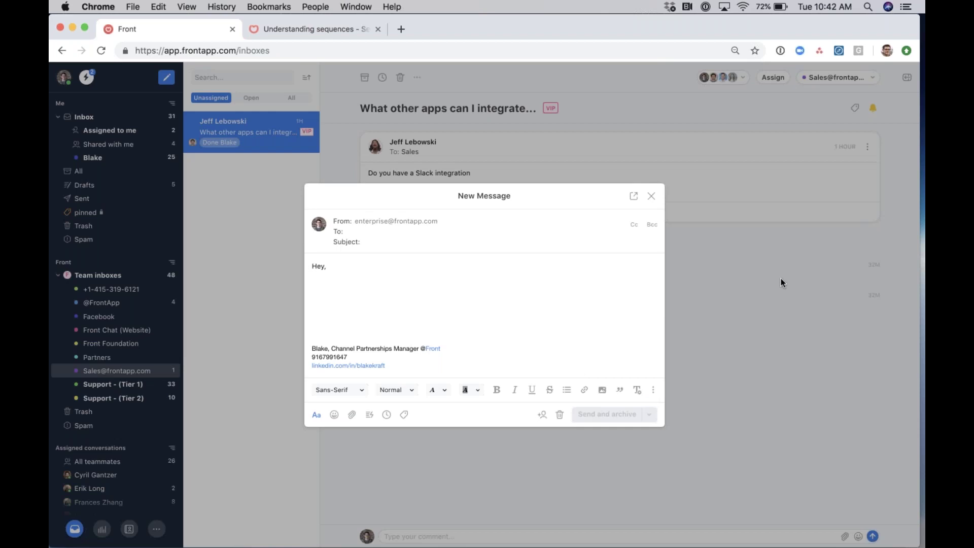
{"action": "key", "text": "super+Tab"}
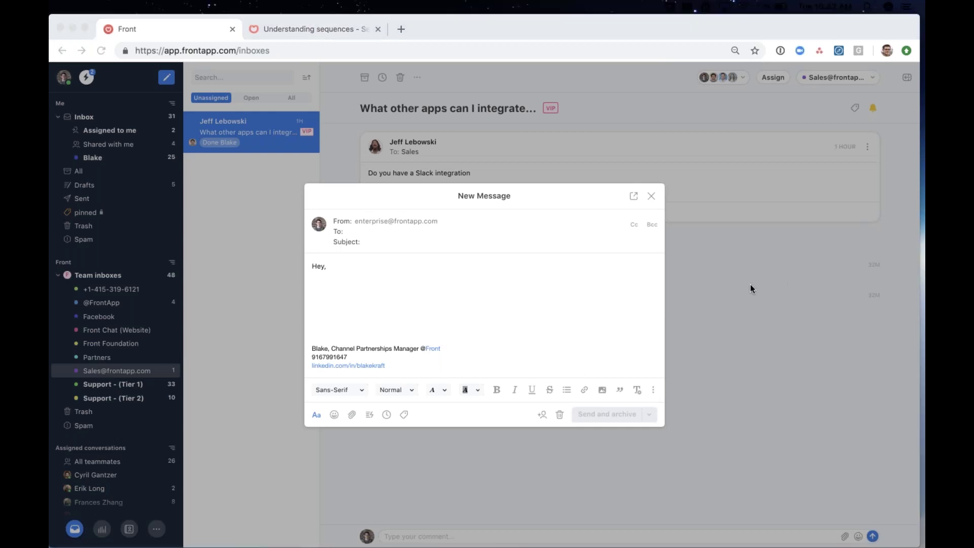